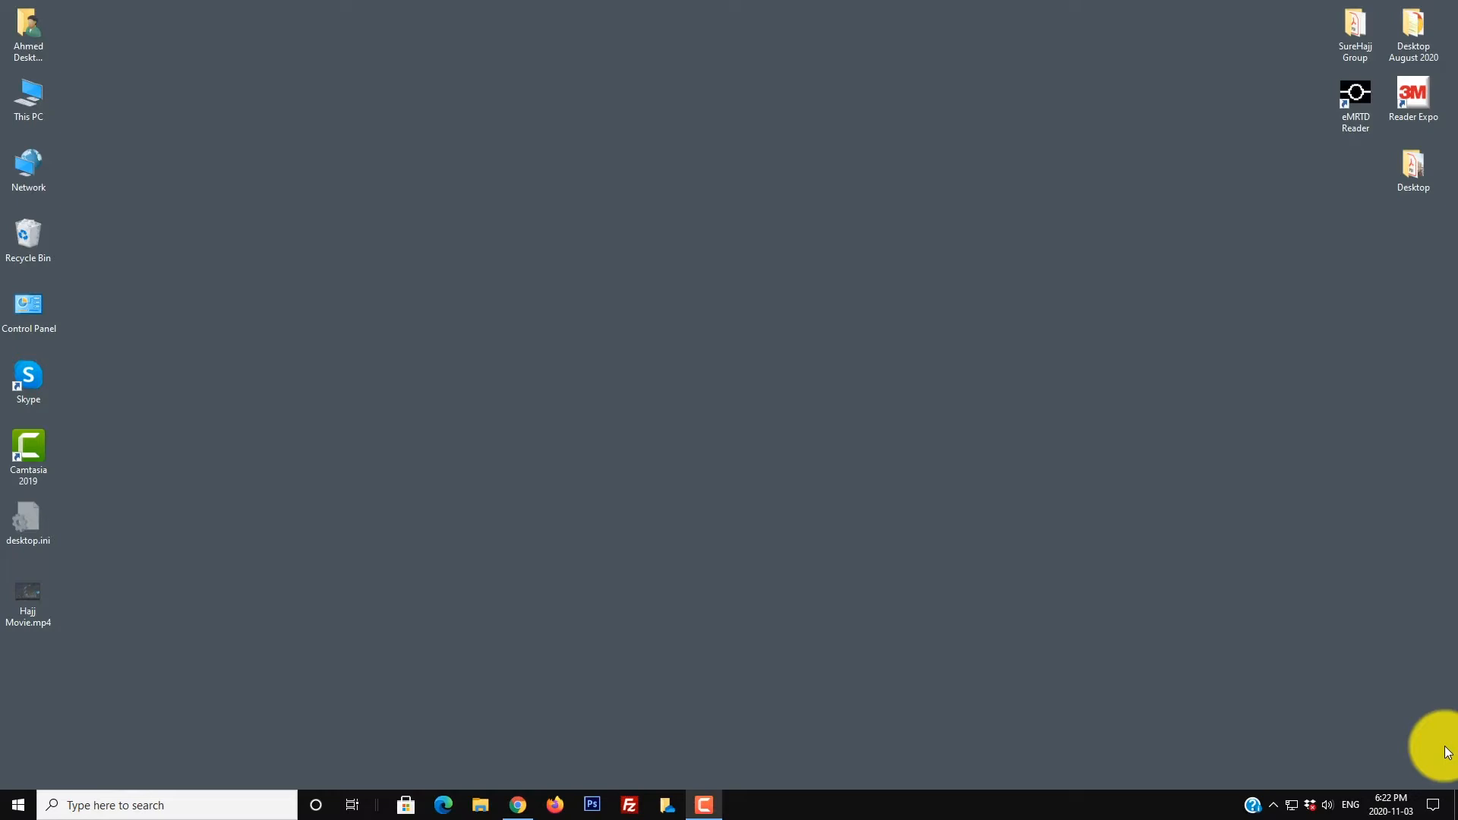
Step: Bring up Chrome, open the SureHajj Welcome Installation Email, and maximize the browser window
{"action": "mouse_move", "coordinate": [516, 805]}
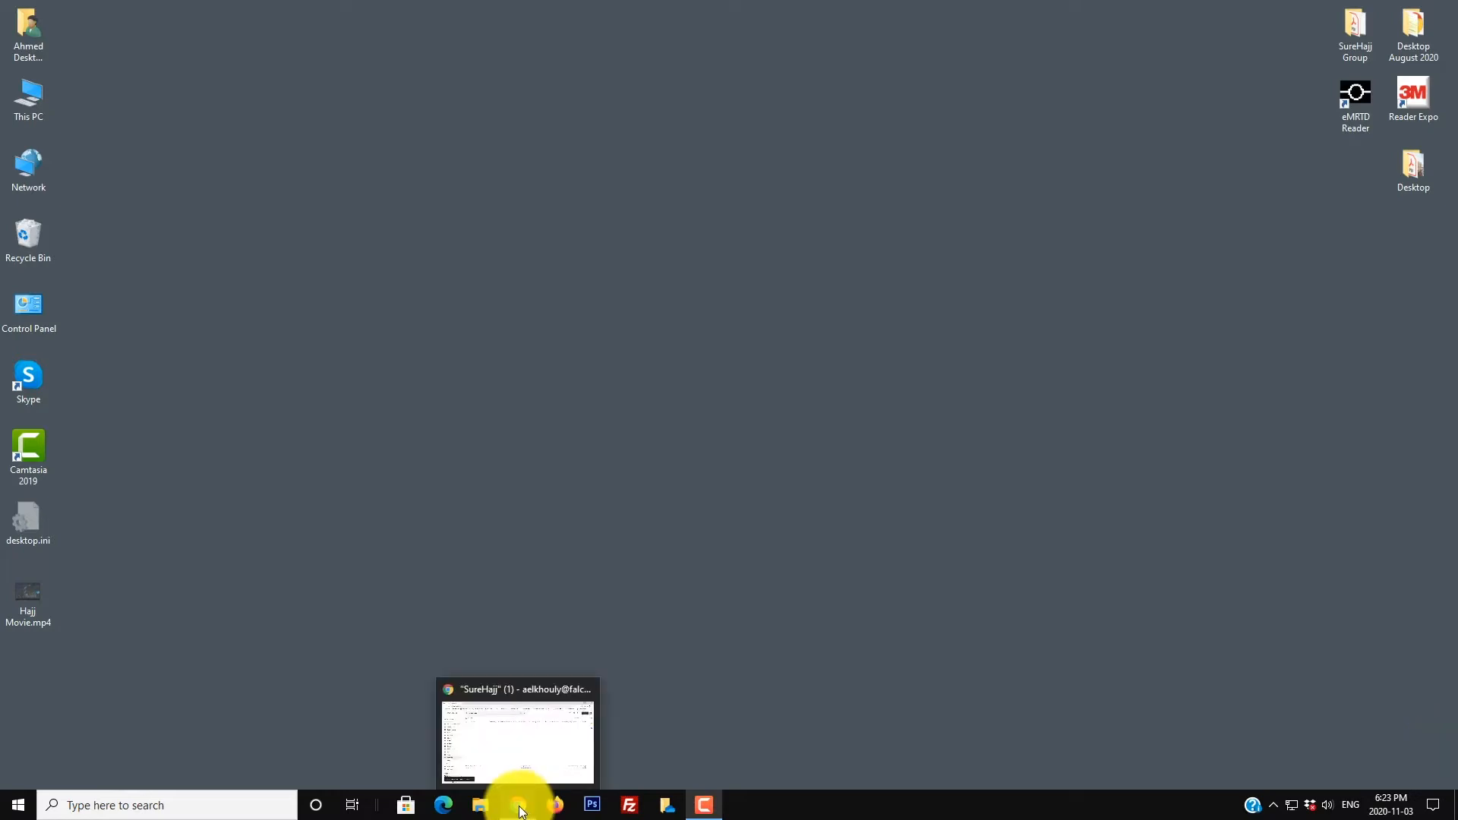
{"action": "left_click", "coordinate": [517, 805]}
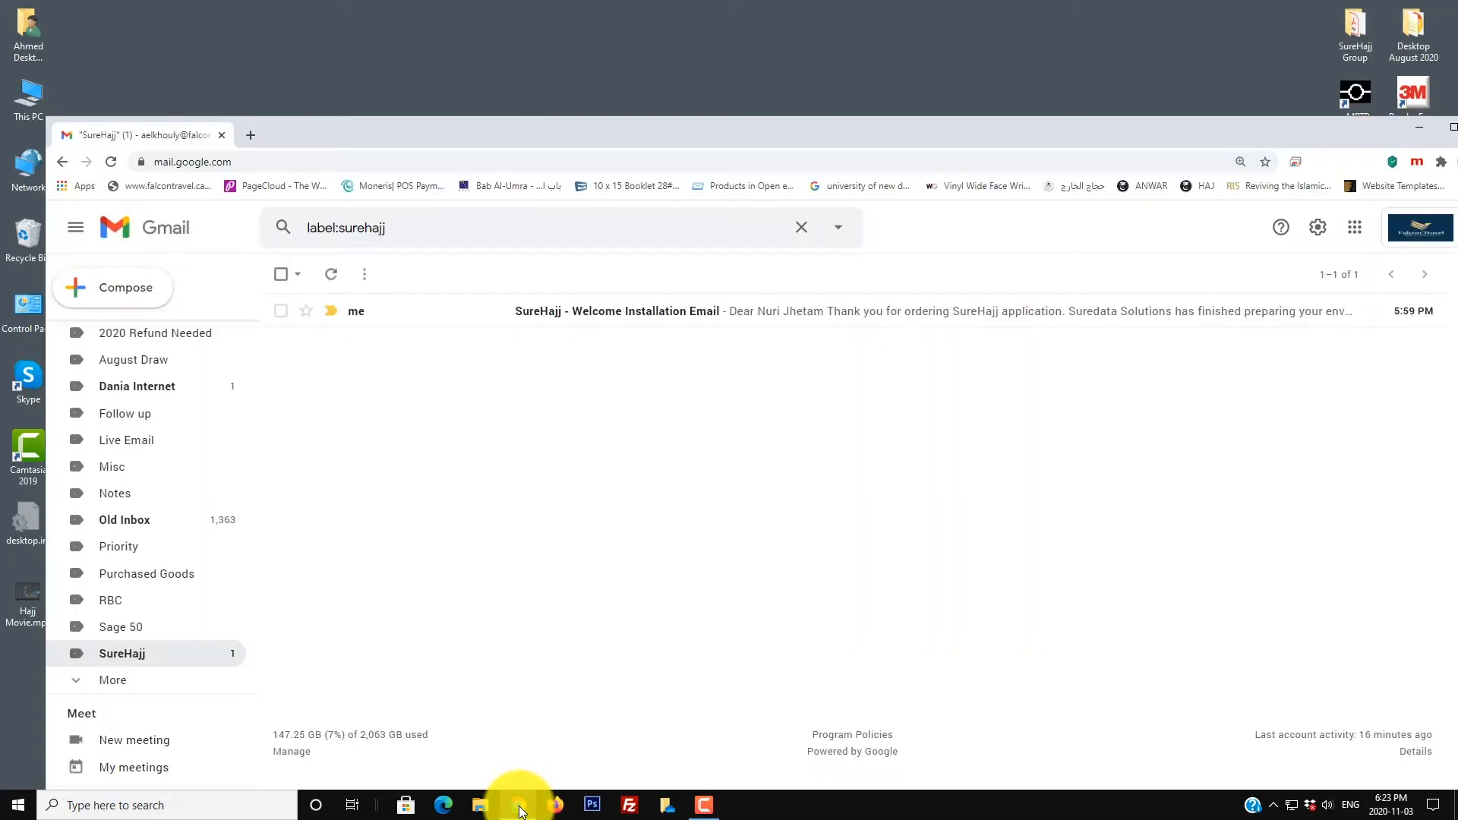
{"action": "left_click", "coordinate": [672, 320]}
{"action": "left_click_drag", "start_coordinate": [657, 138], "coordinate": [607, 22]}
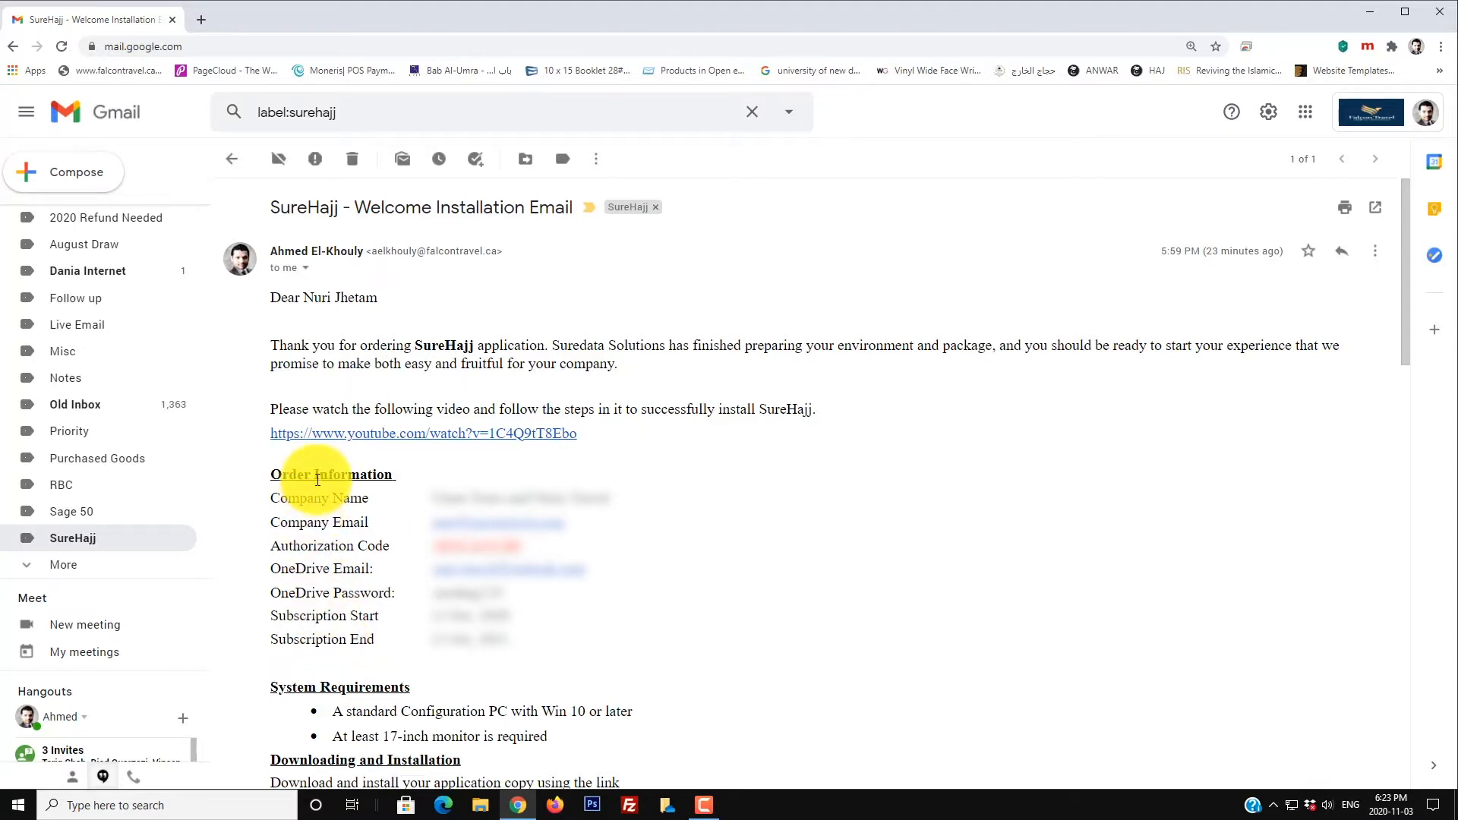
{"action": "scroll", "coordinate": [325, 513], "scroll_direction": "down", "scroll_amount": 2}
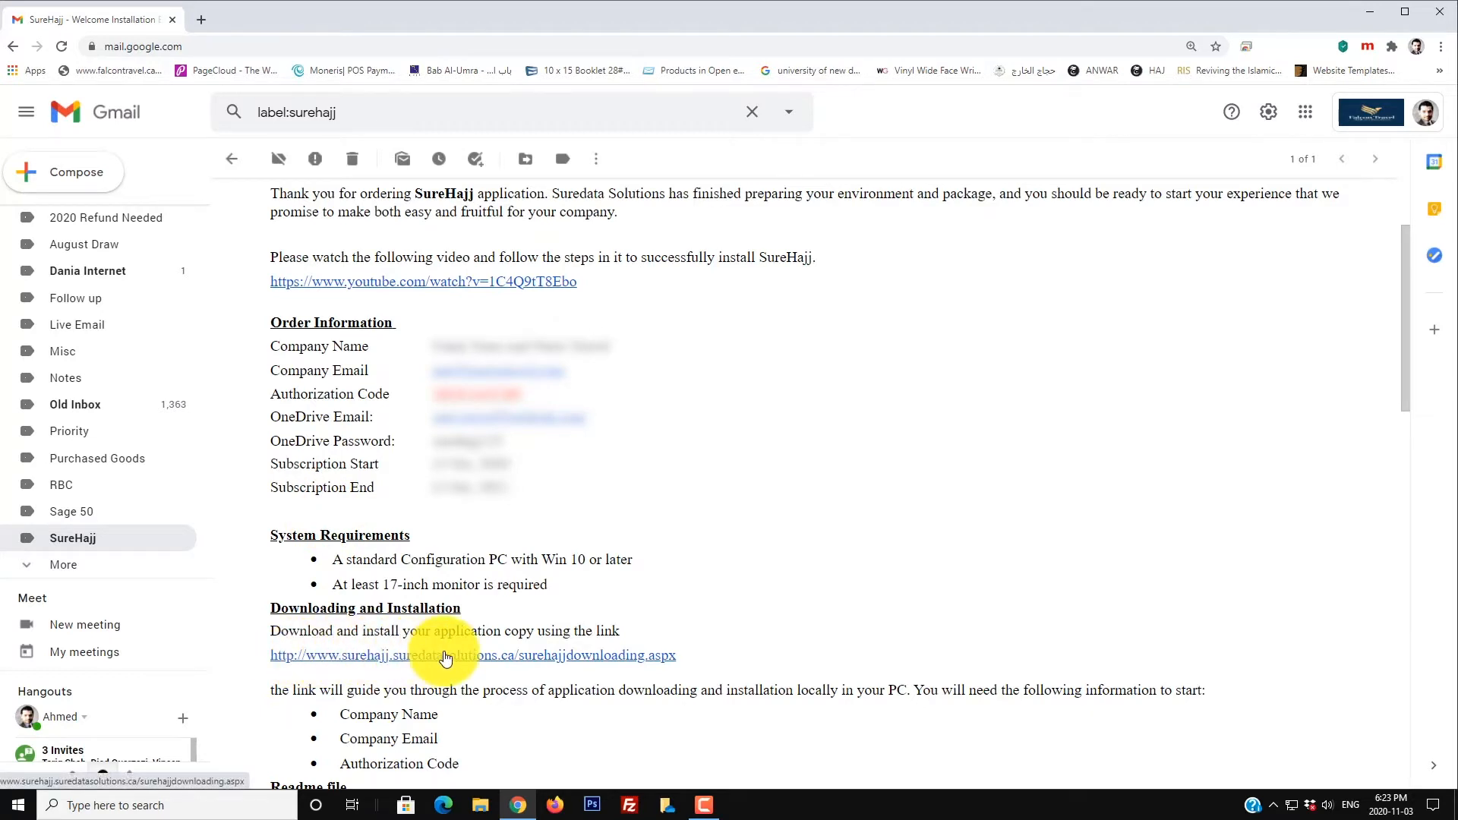
{"action": "scroll", "coordinate": [446, 658], "scroll_direction": "down", "scroll_amount": 5}
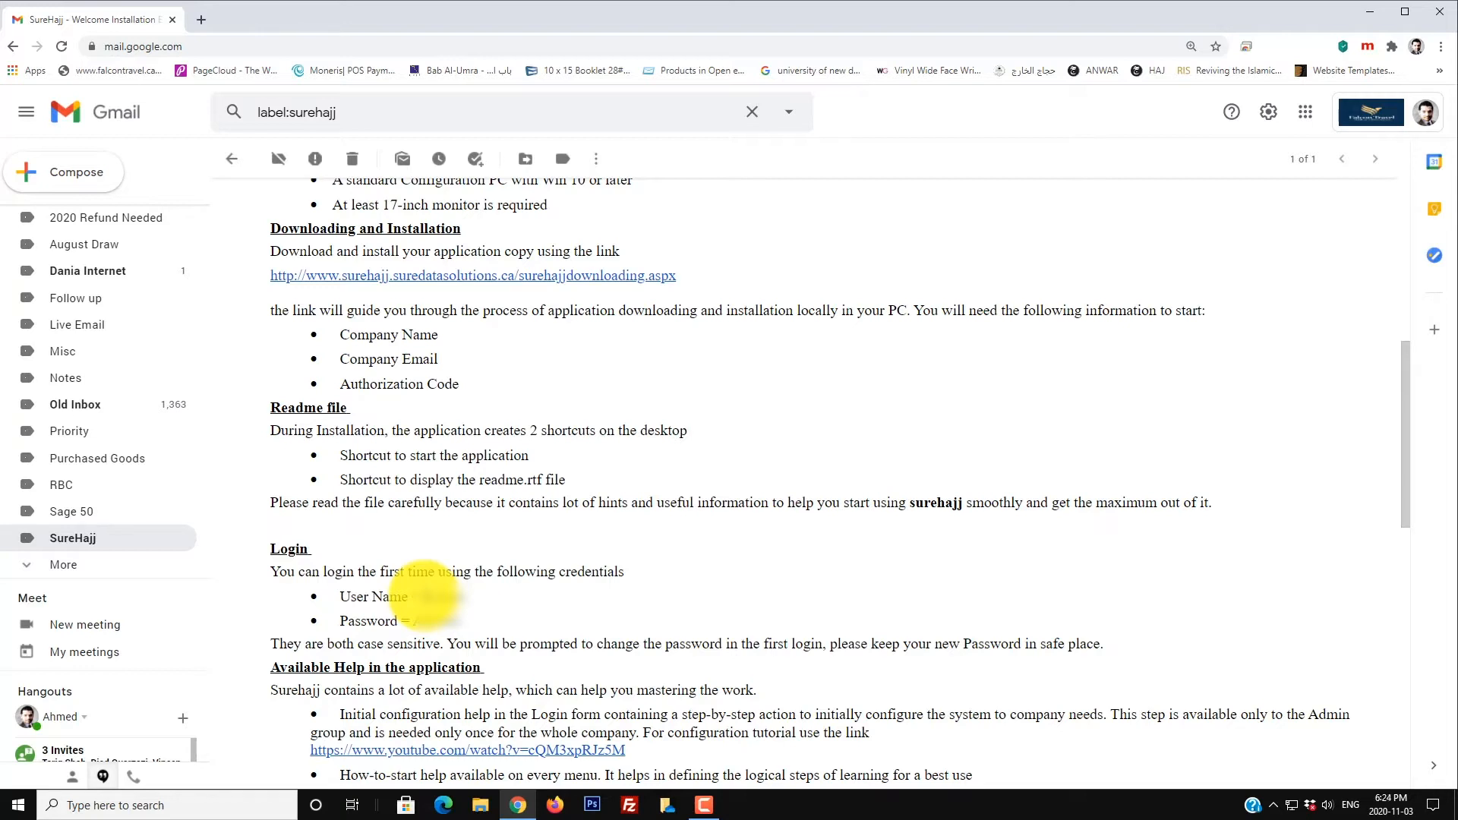
{"action": "scroll", "coordinate": [425, 596], "scroll_direction": "down", "scroll_amount": 5}
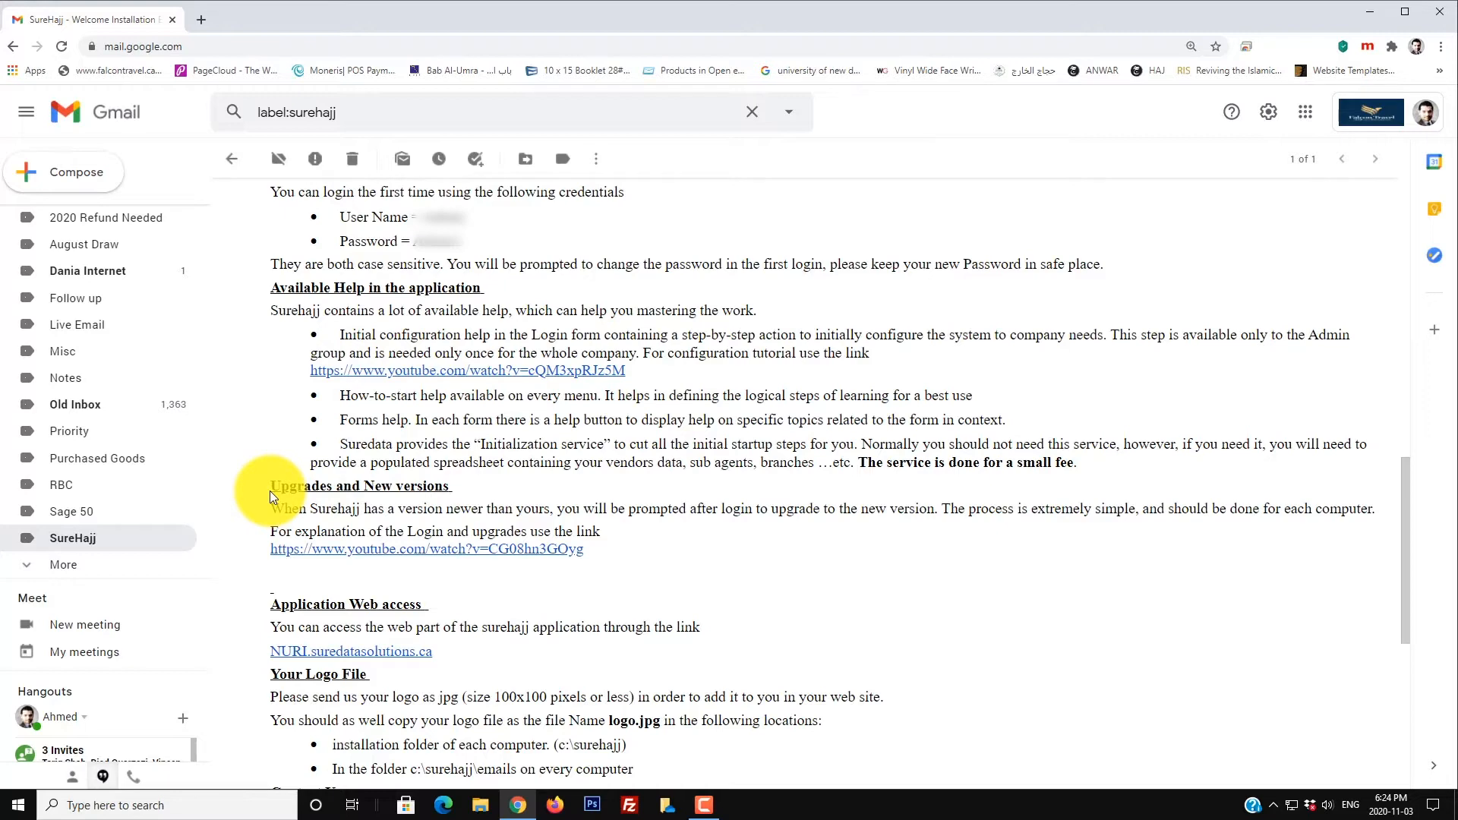
{"action": "scroll", "coordinate": [293, 398], "scroll_direction": "down", "scroll_amount": 4}
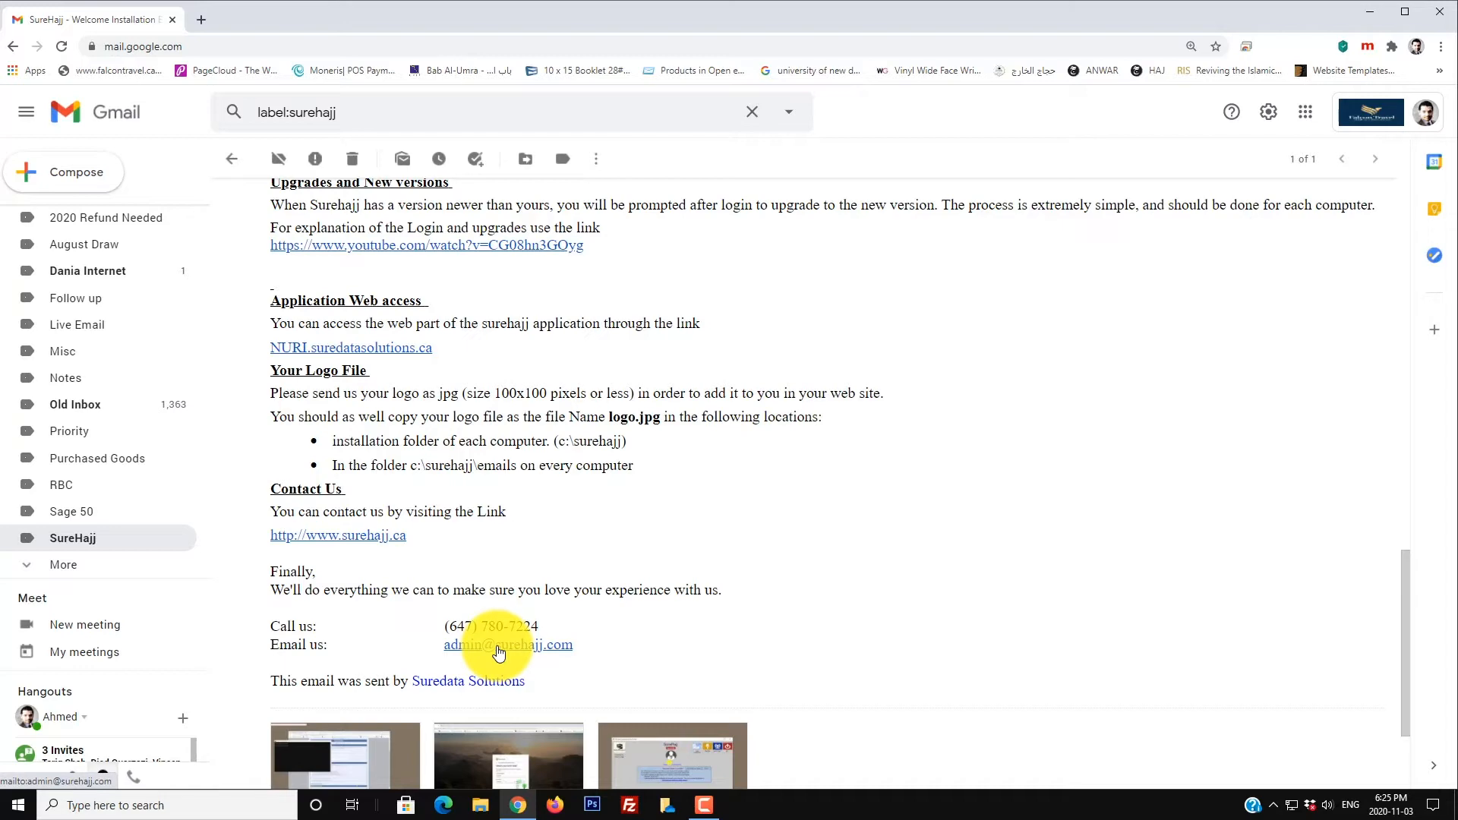
{"action": "scroll", "coordinate": [499, 652], "scroll_direction": "up", "scroll_amount": 12}
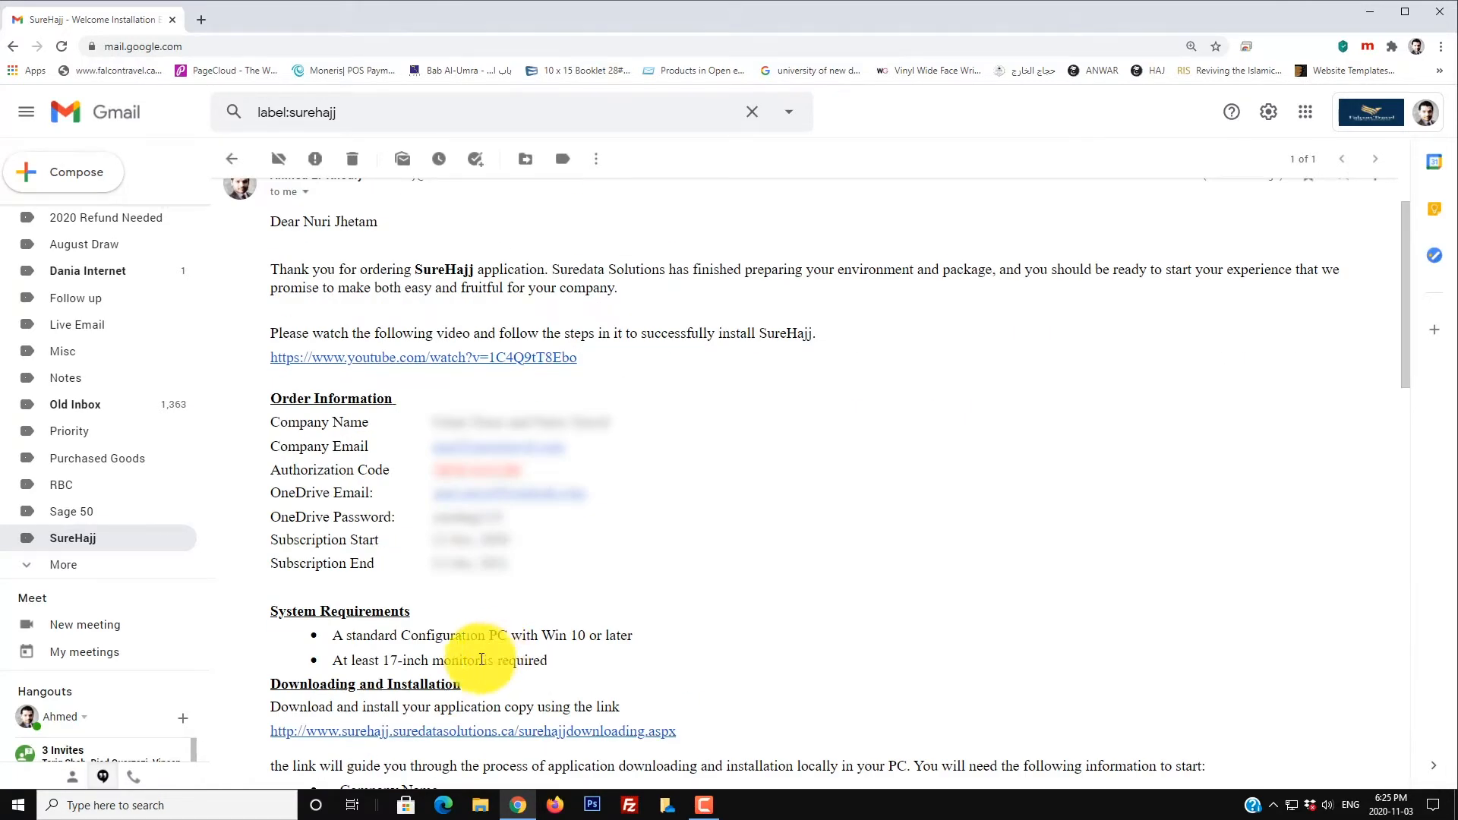
Step: Open the SureHajj downloading page and paste the authorization code from the welcome email
{"action": "left_click", "coordinate": [417, 742]}
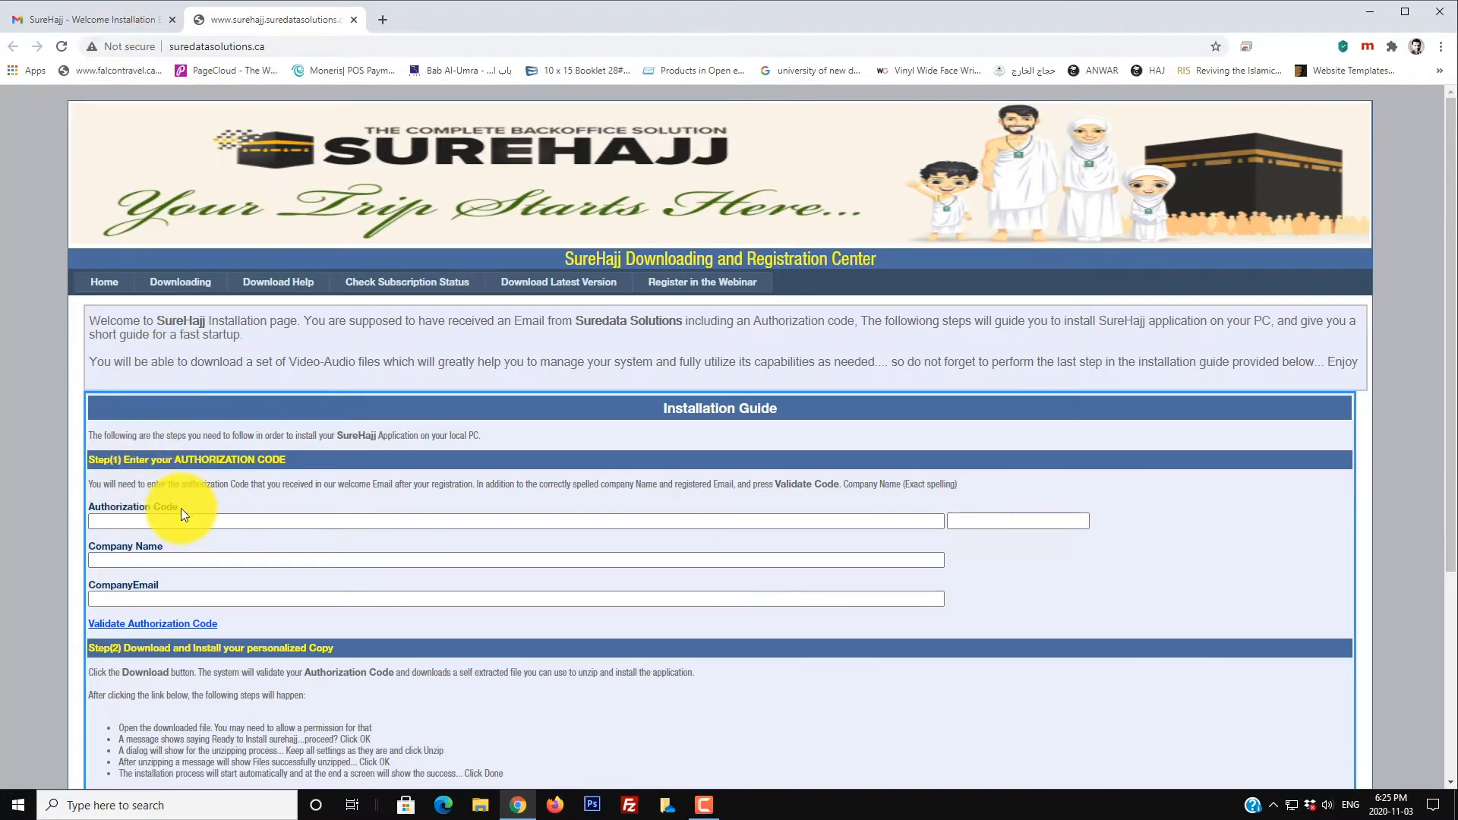
{"action": "left_click", "coordinate": [125, 18]}
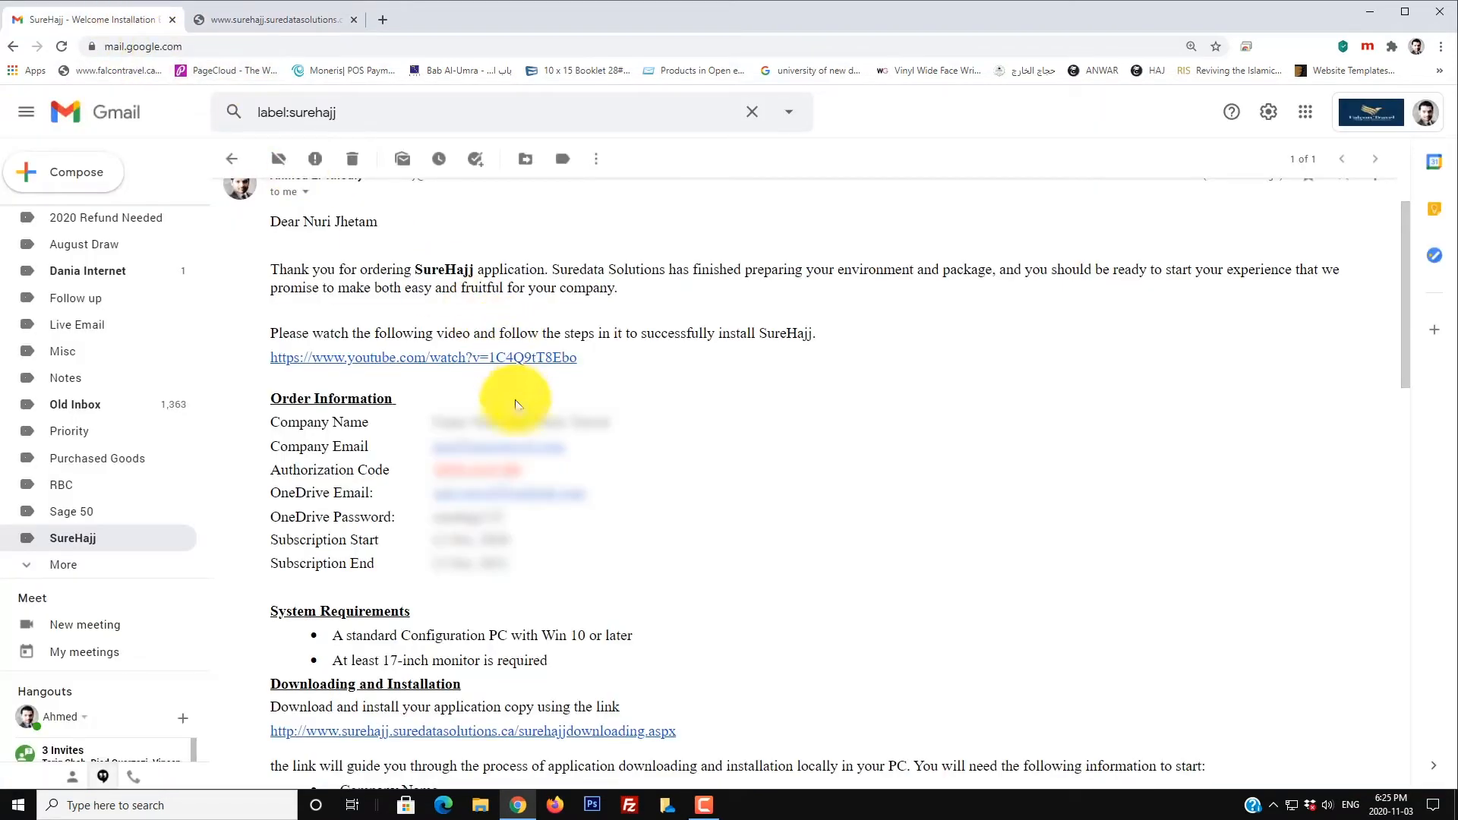
{"action": "left_click_drag", "start_coordinate": [521, 469], "coordinate": [418, 466]}
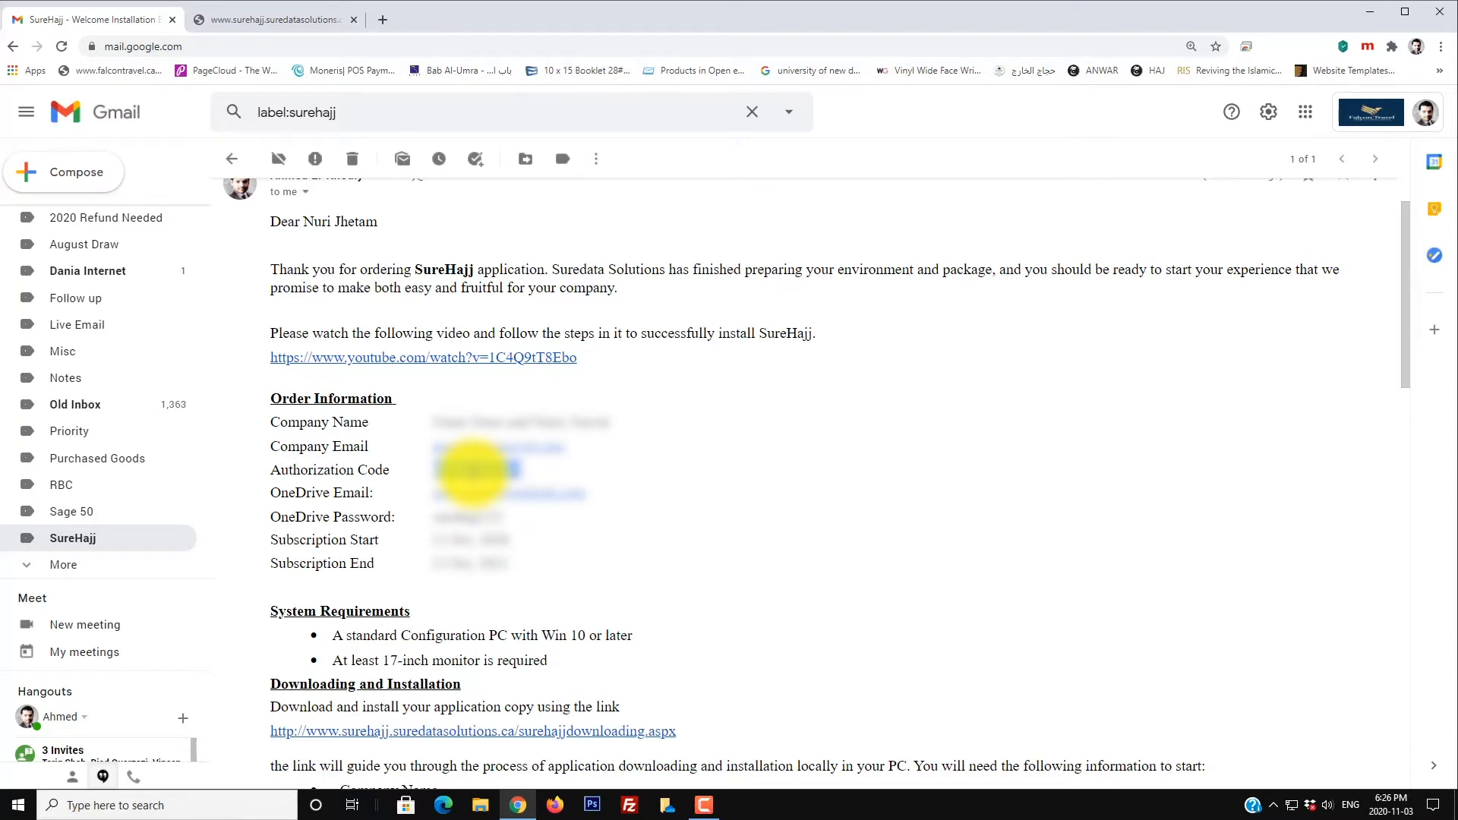
{"action": "left_click", "coordinate": [290, 20]}
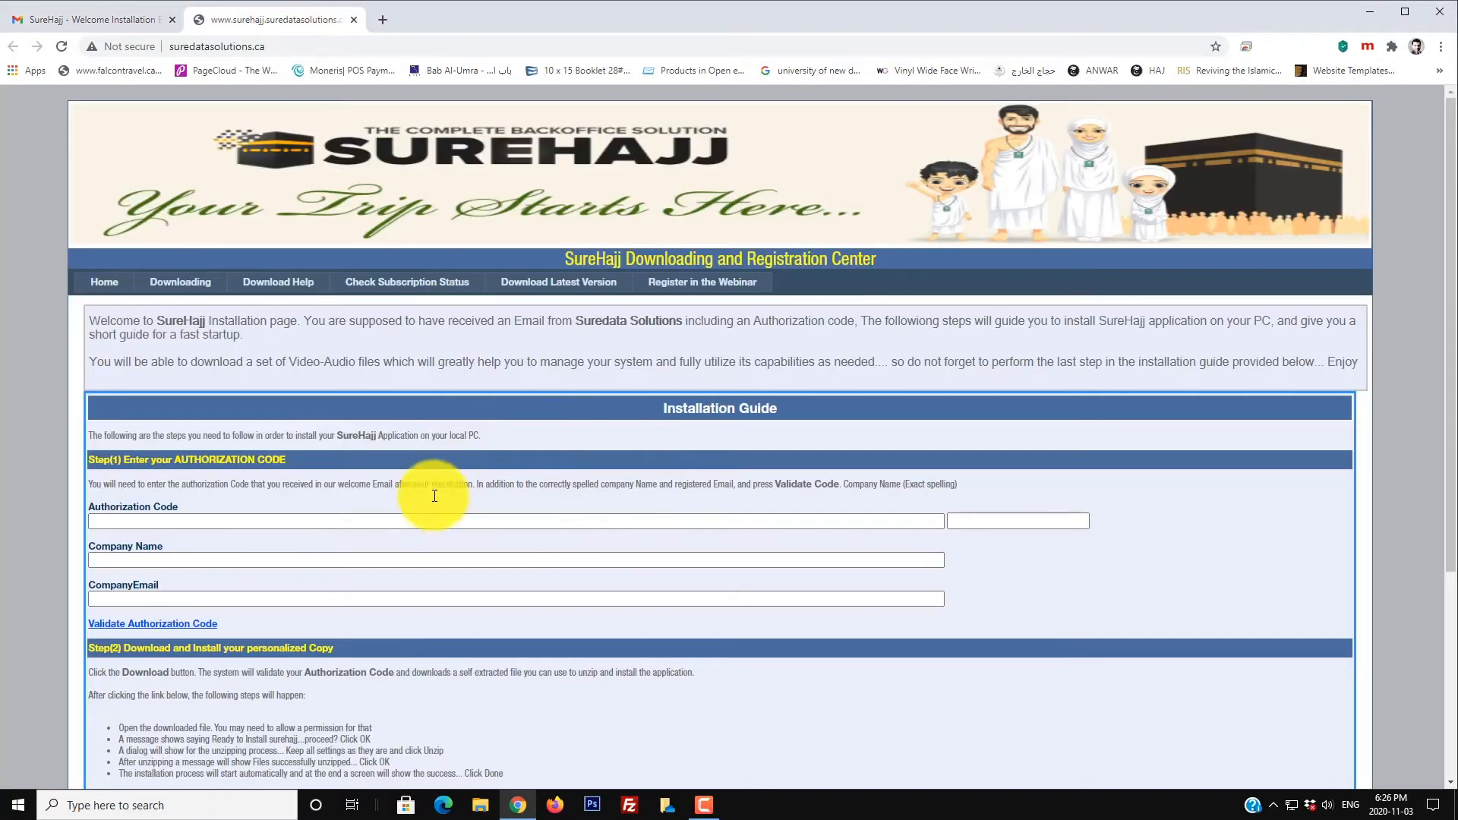
{"action": "left_click", "coordinate": [369, 518]}
{"action": "right_click", "coordinate": [370, 519]}
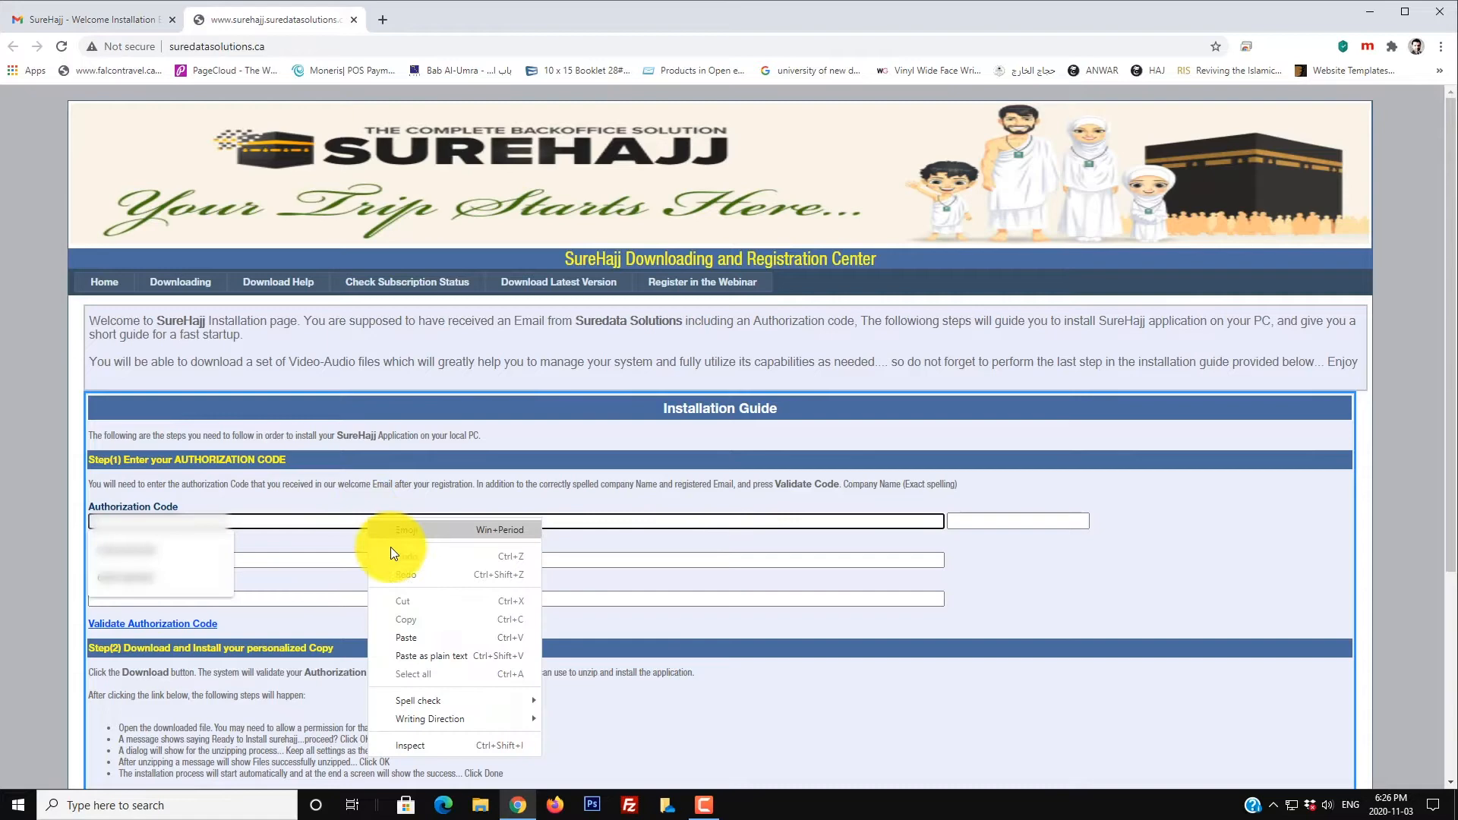
{"action": "left_click", "coordinate": [405, 638]}
Step: Copy the company name from the welcome email into the Company Name field
{"action": "left_click", "coordinate": [138, 21]}
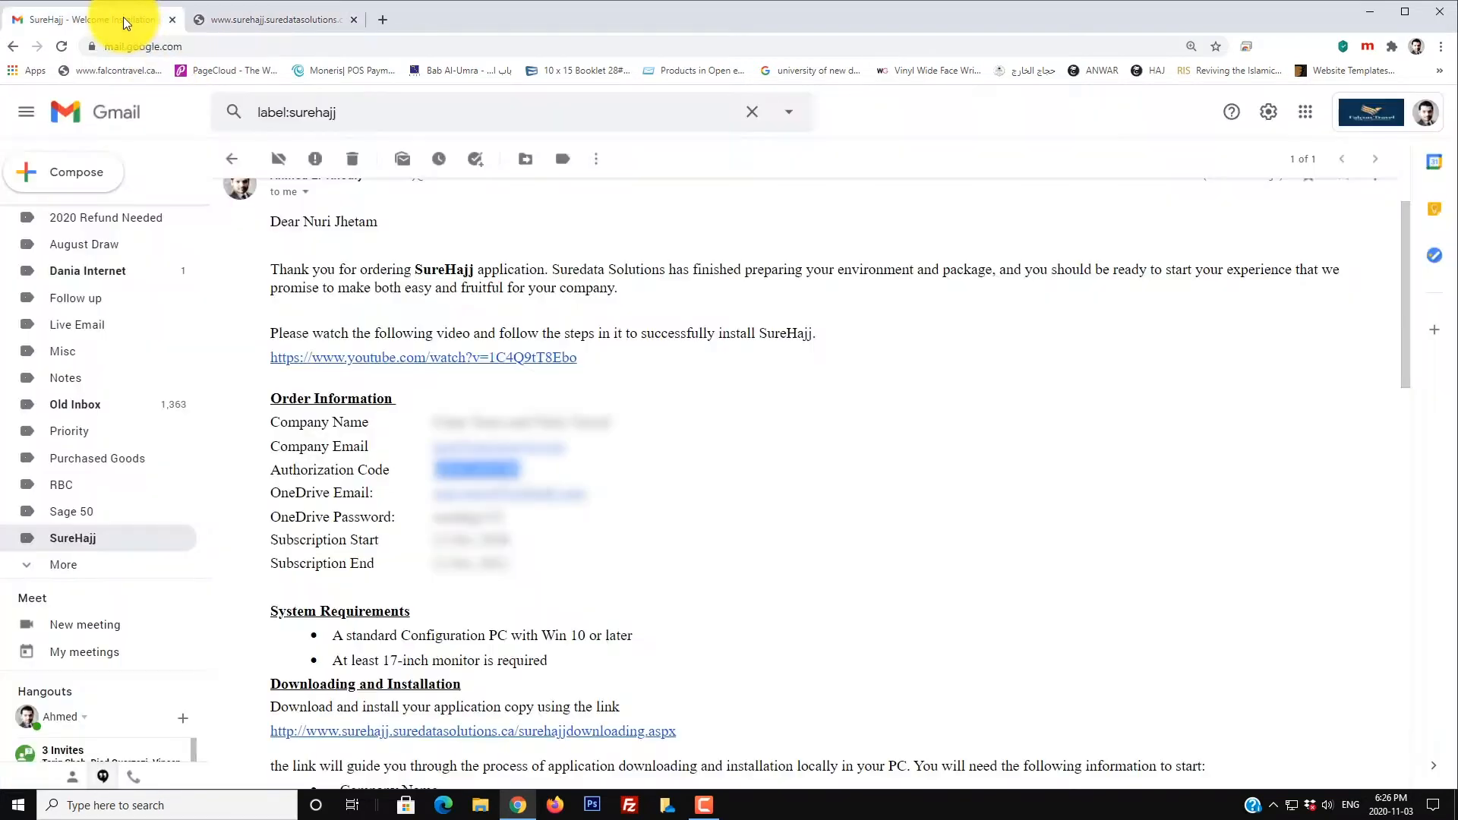
{"action": "left_click", "coordinate": [226, 21]}
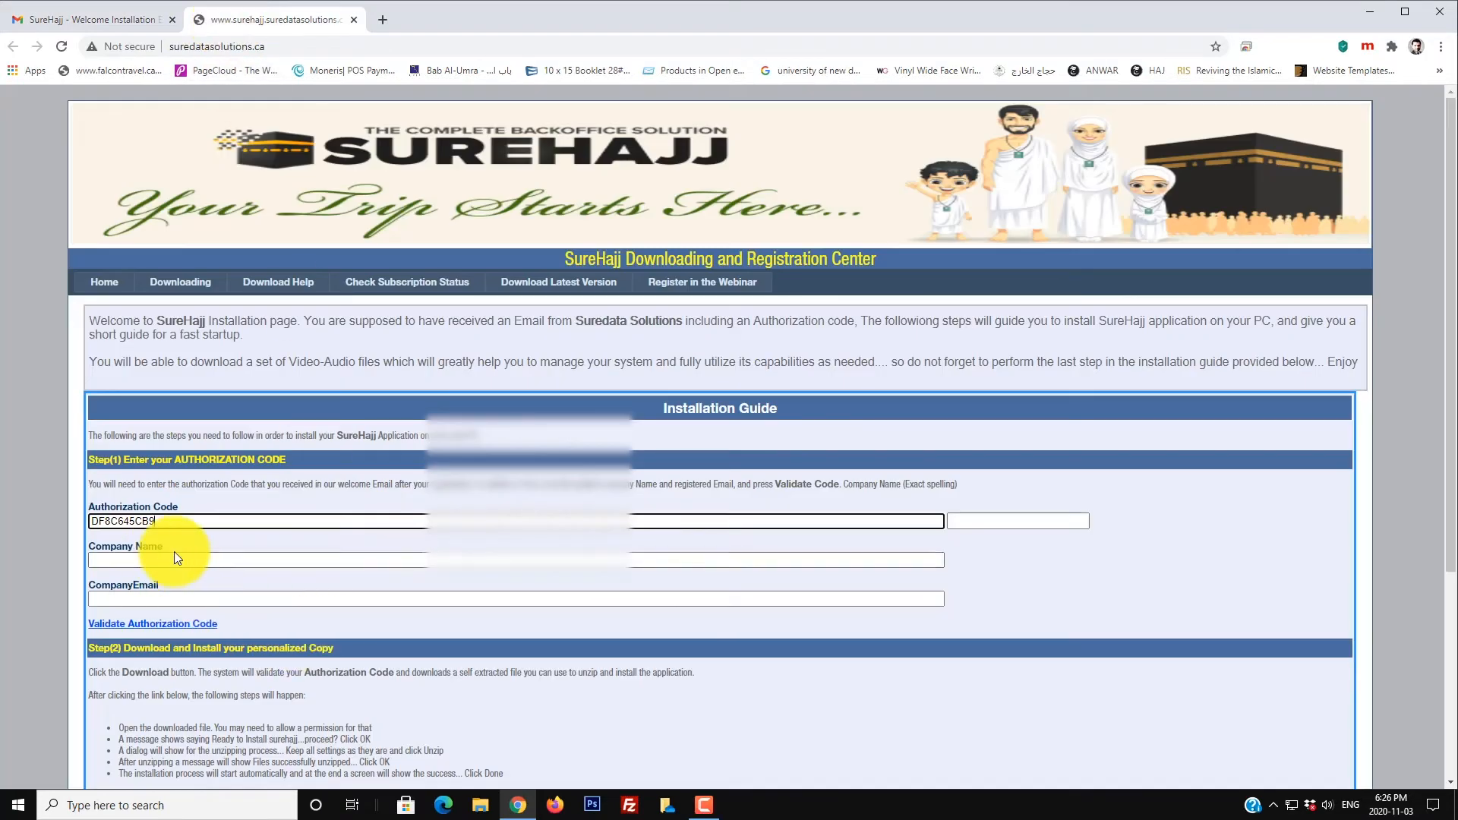
{"action": "left_click", "coordinate": [114, 20]}
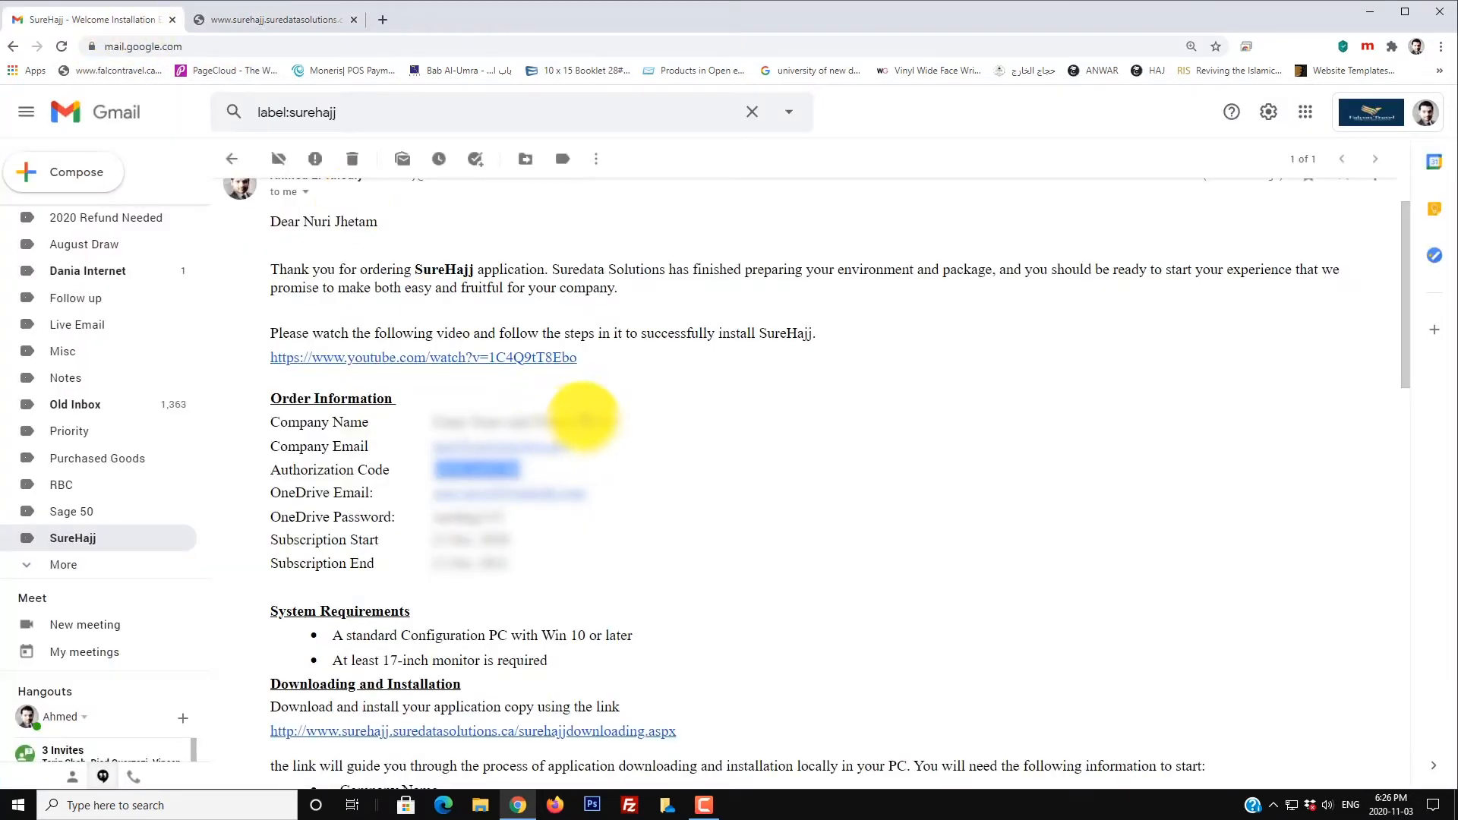
{"action": "left_click_drag", "start_coordinate": [623, 422], "coordinate": [437, 422]}
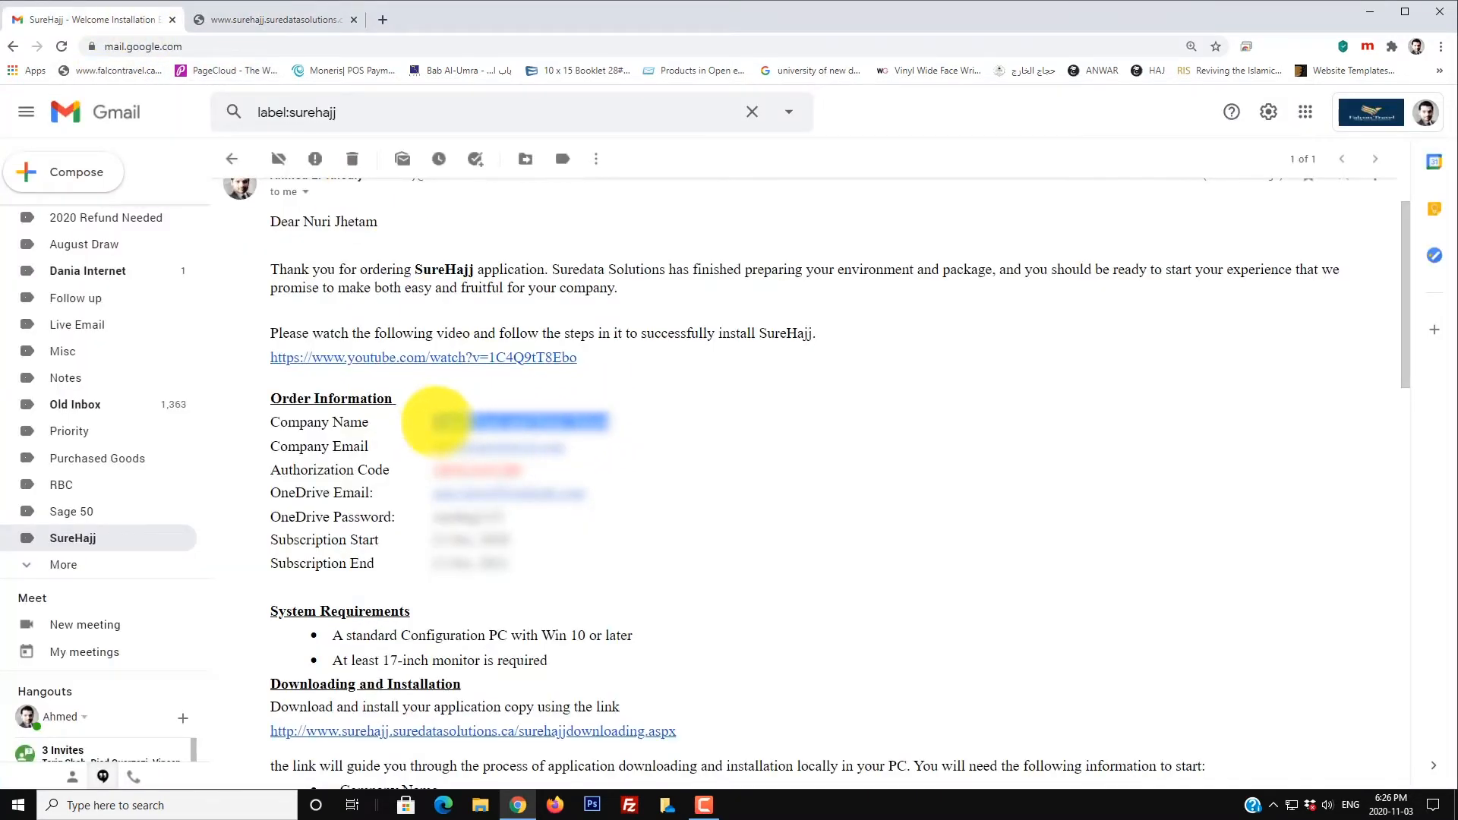
{"action": "left_click", "coordinate": [312, 20]}
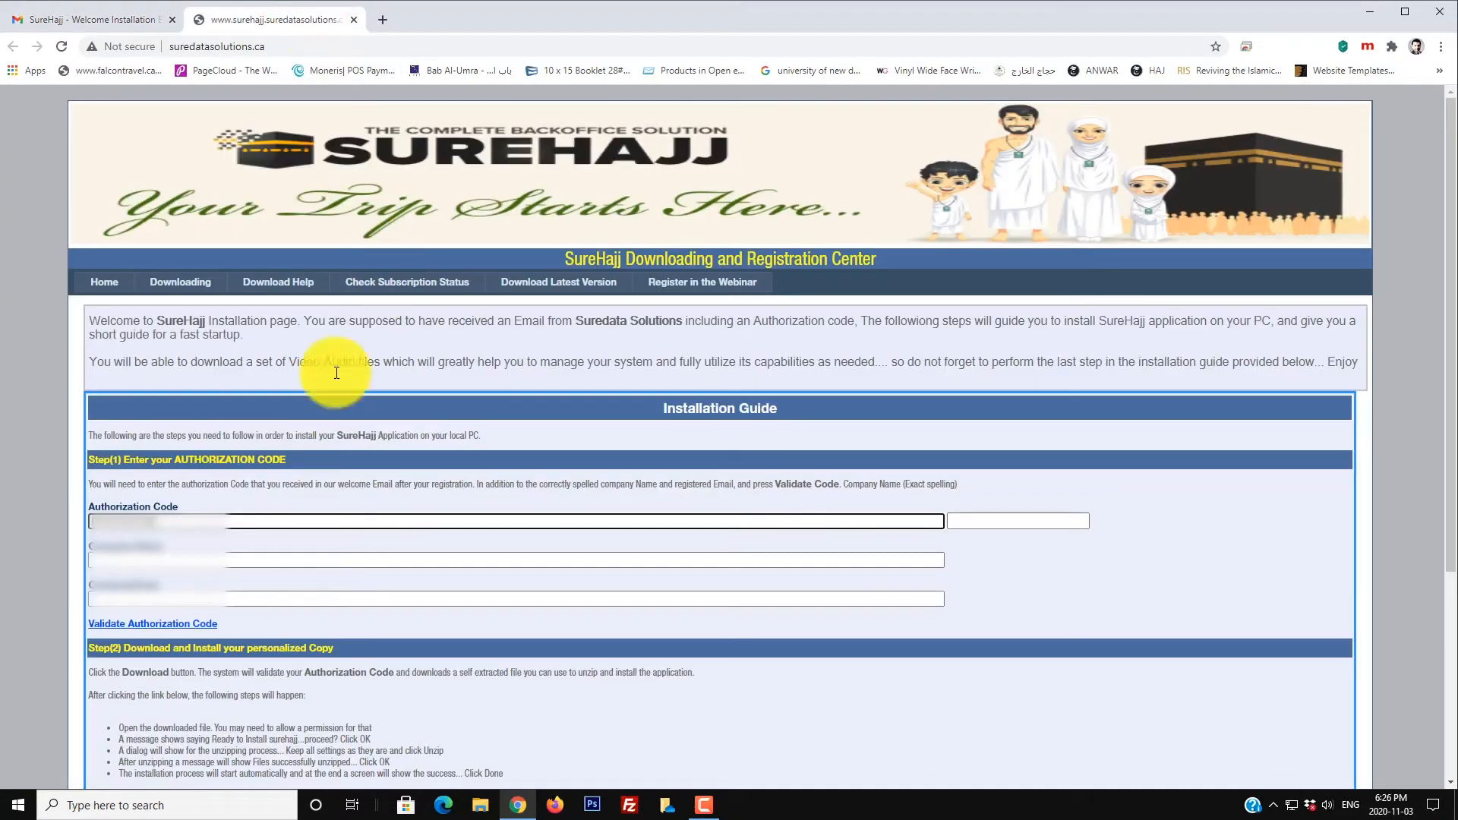
{"action": "left_click", "coordinate": [186, 561]}
{"action": "key", "text": "ctrl+v"}
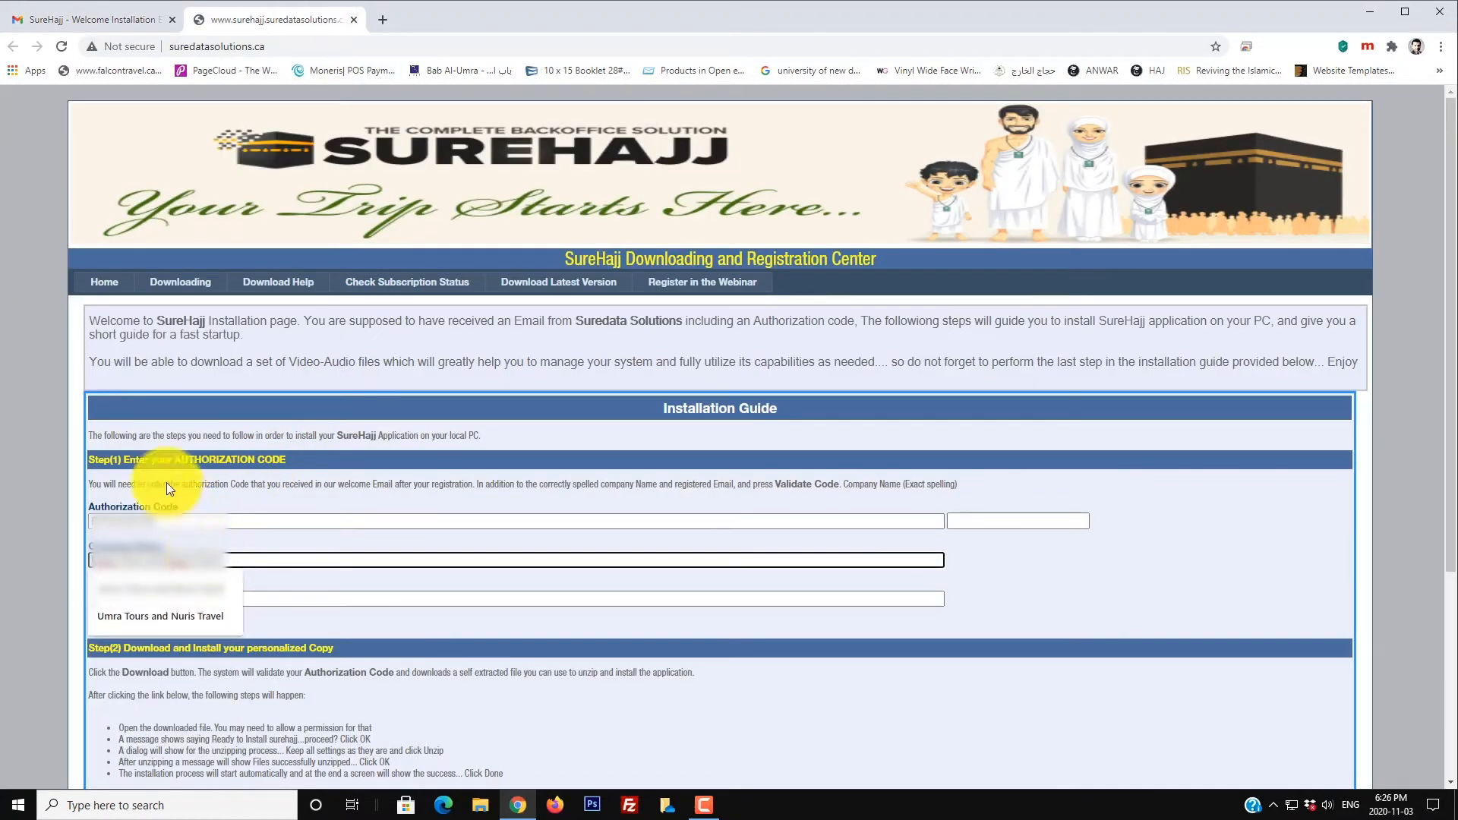
{"action": "left_click", "coordinate": [429, 541]}
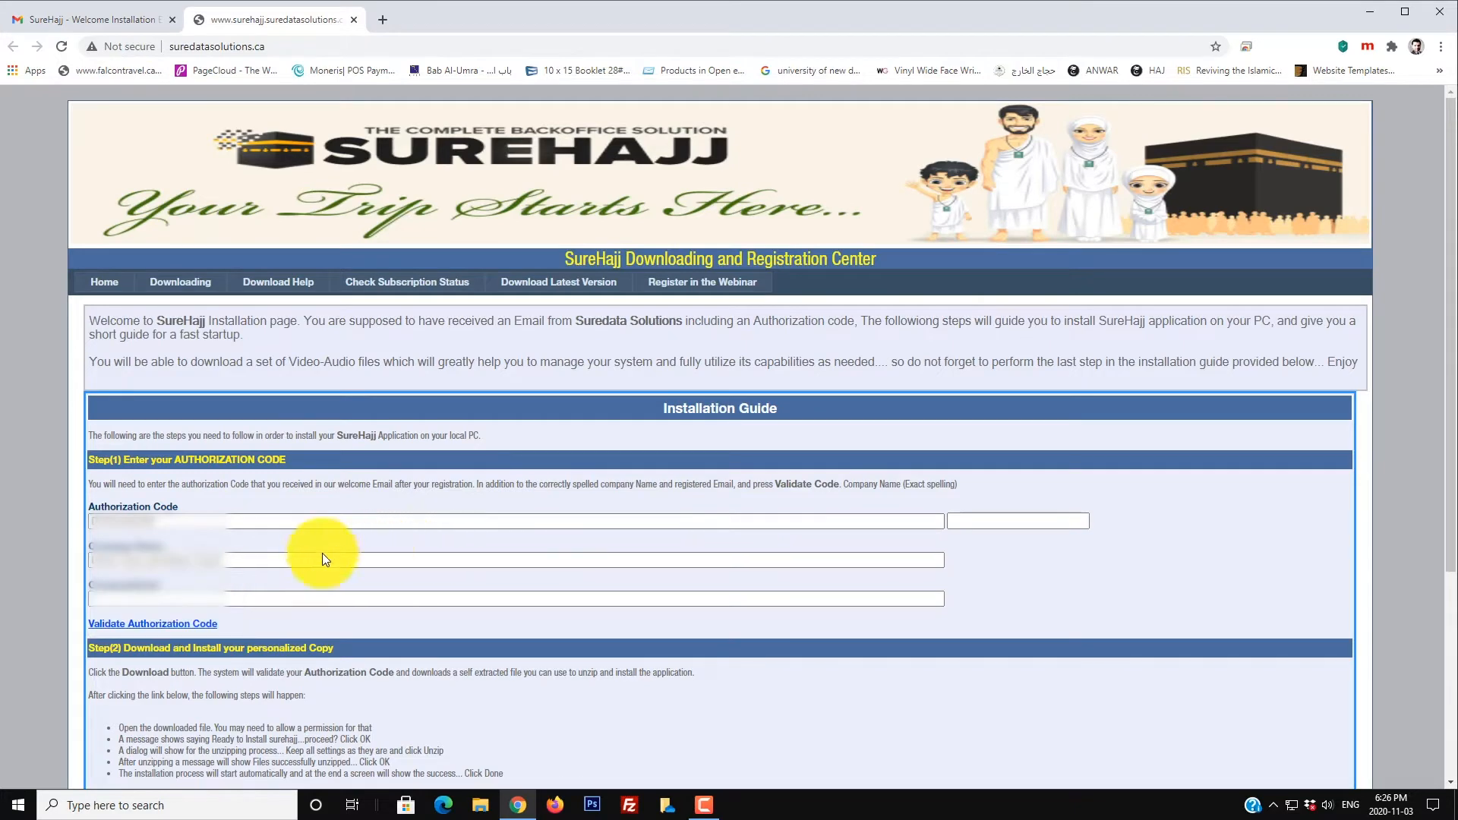
Step: Copy the company email from the welcome email into the CompanyEmail field
{"action": "left_click", "coordinate": [111, 19]}
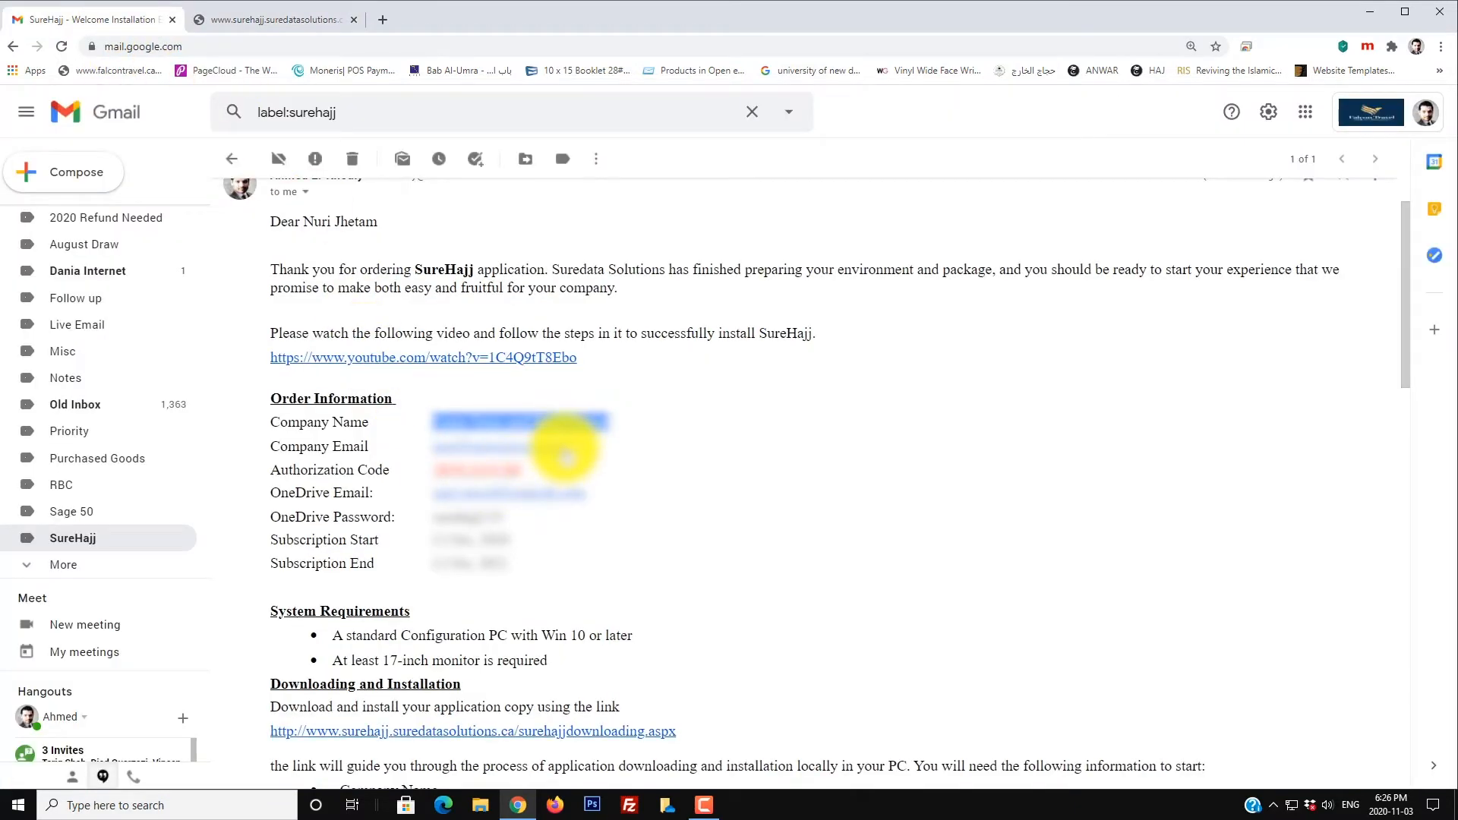
{"action": "left_click_drag", "start_coordinate": [541, 448], "coordinate": [439, 448]}
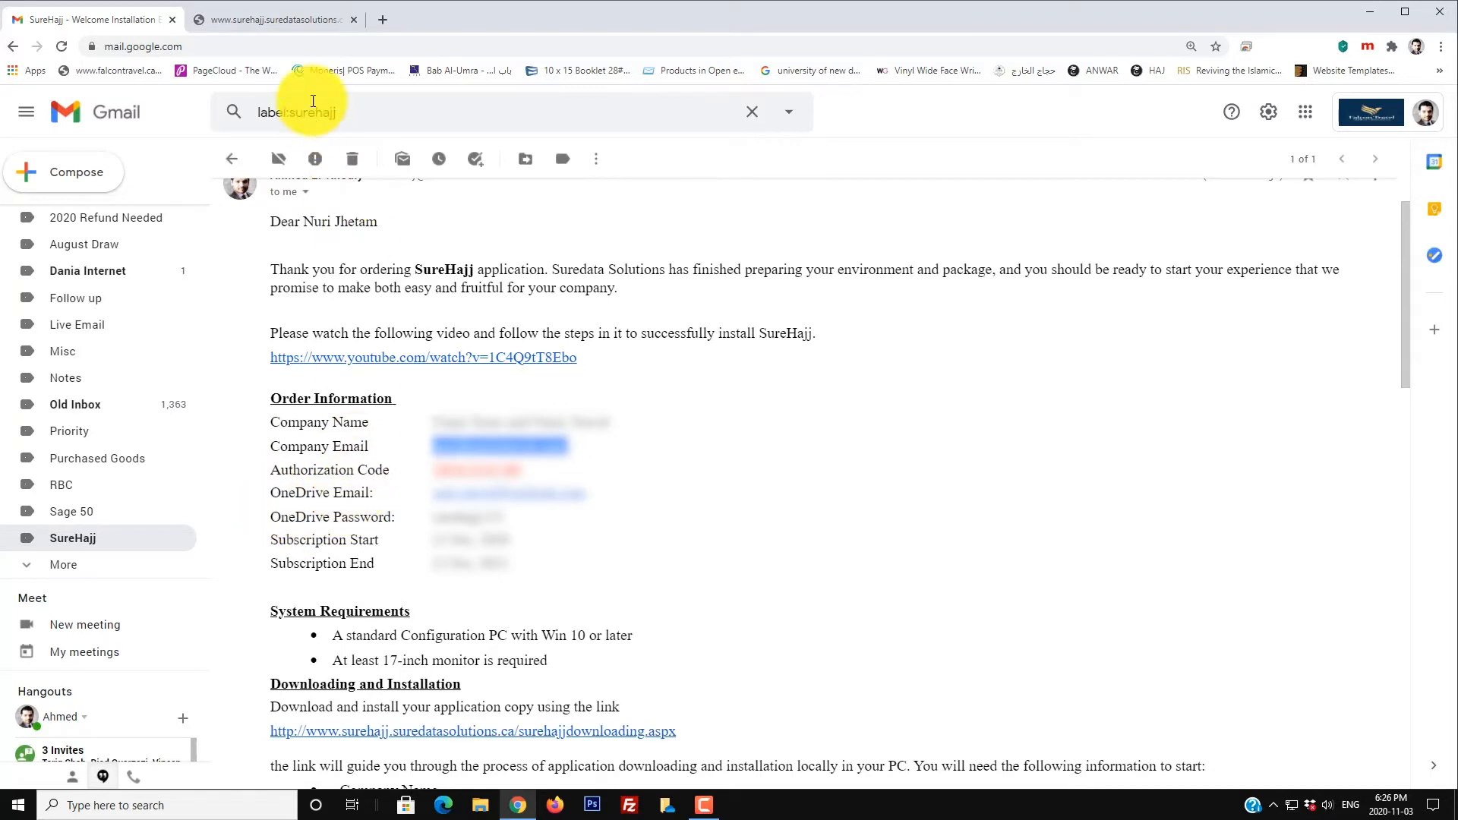
{"action": "left_click", "coordinate": [291, 20]}
{"action": "left_click", "coordinate": [230, 598]}
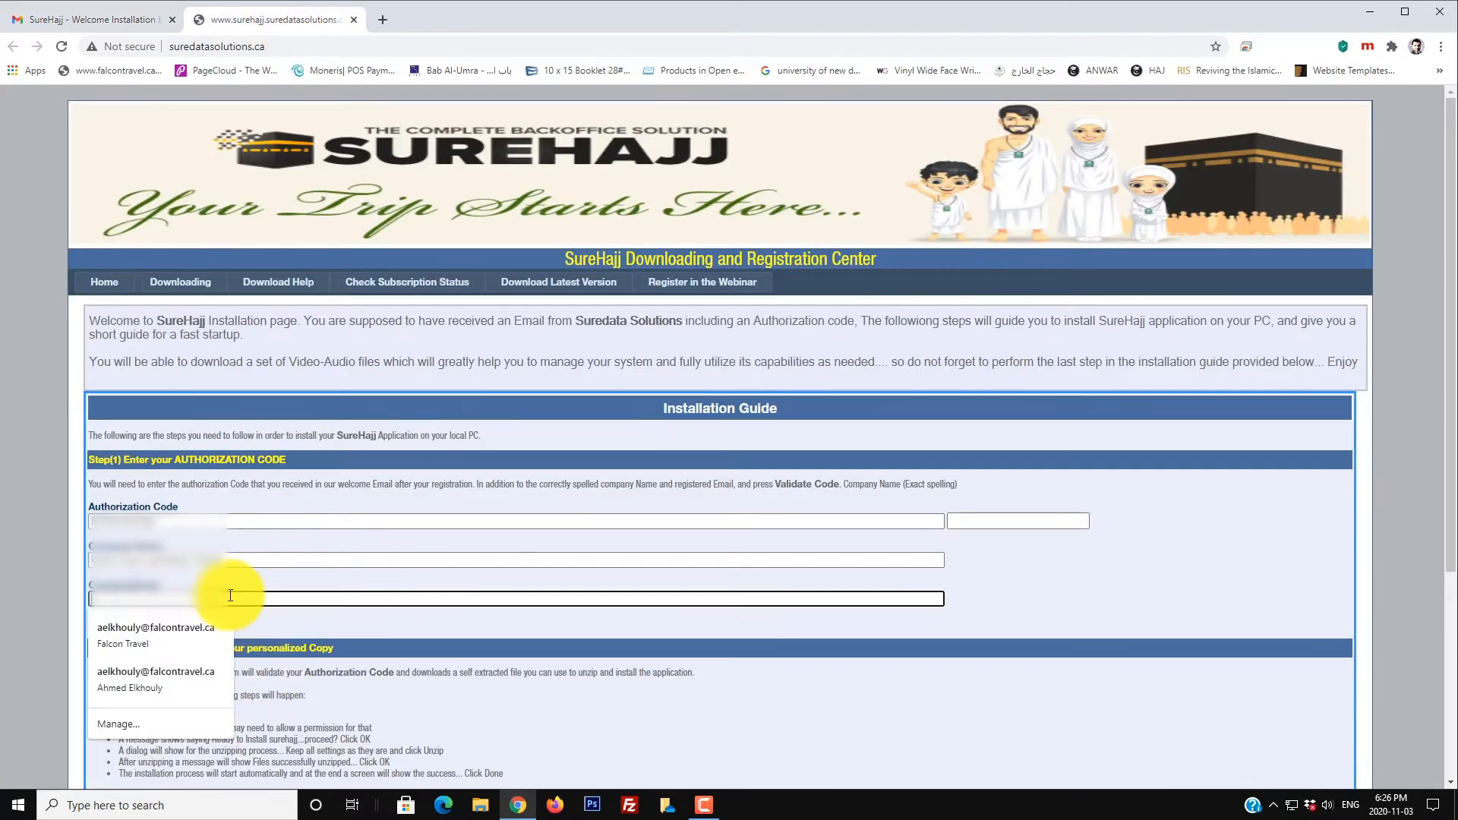
{"action": "key", "text": "ctrl+v"}
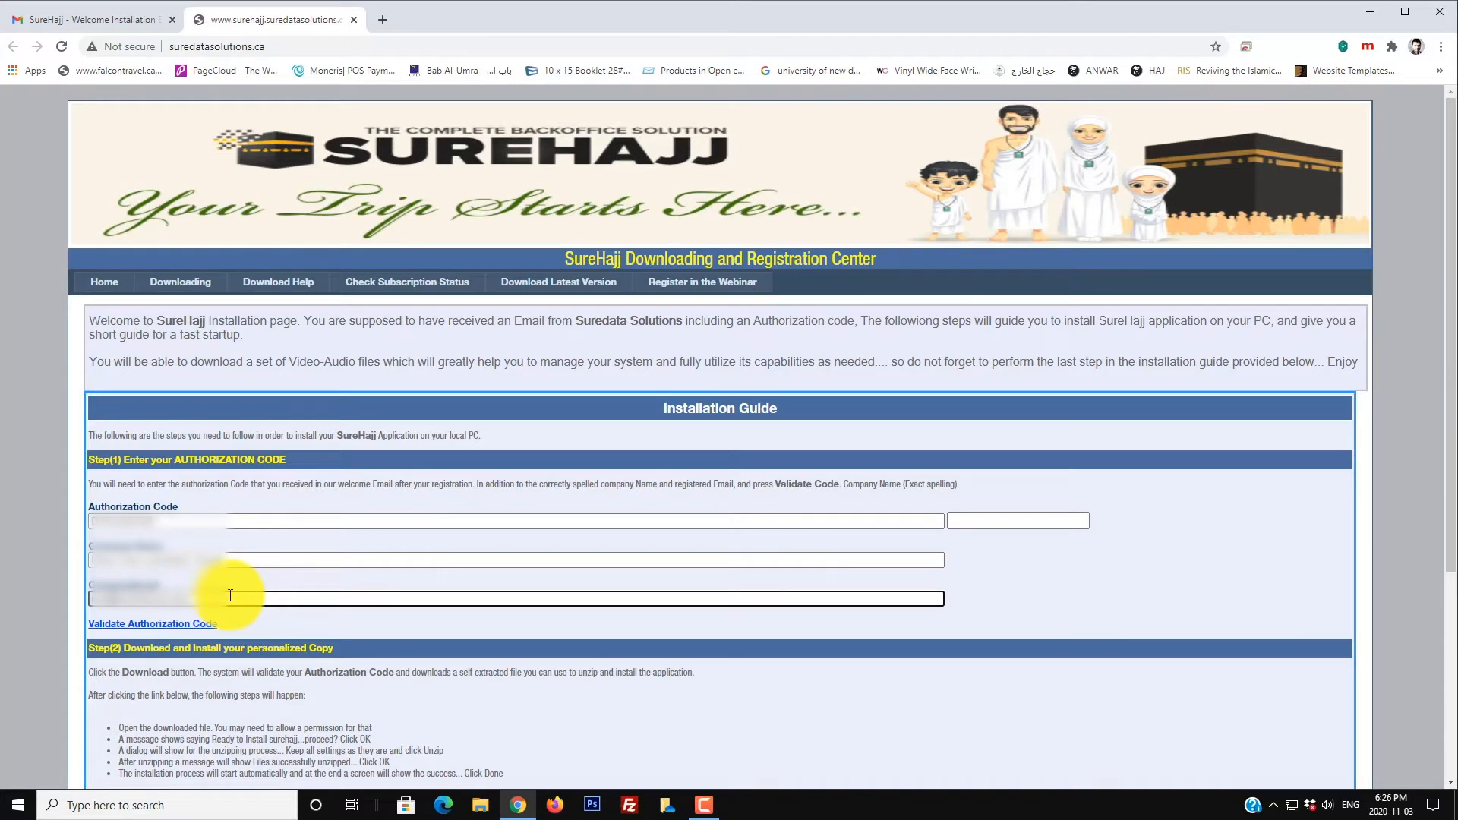
{"action": "left_click", "coordinate": [224, 597]}
{"action": "left_click", "coordinate": [284, 626]}
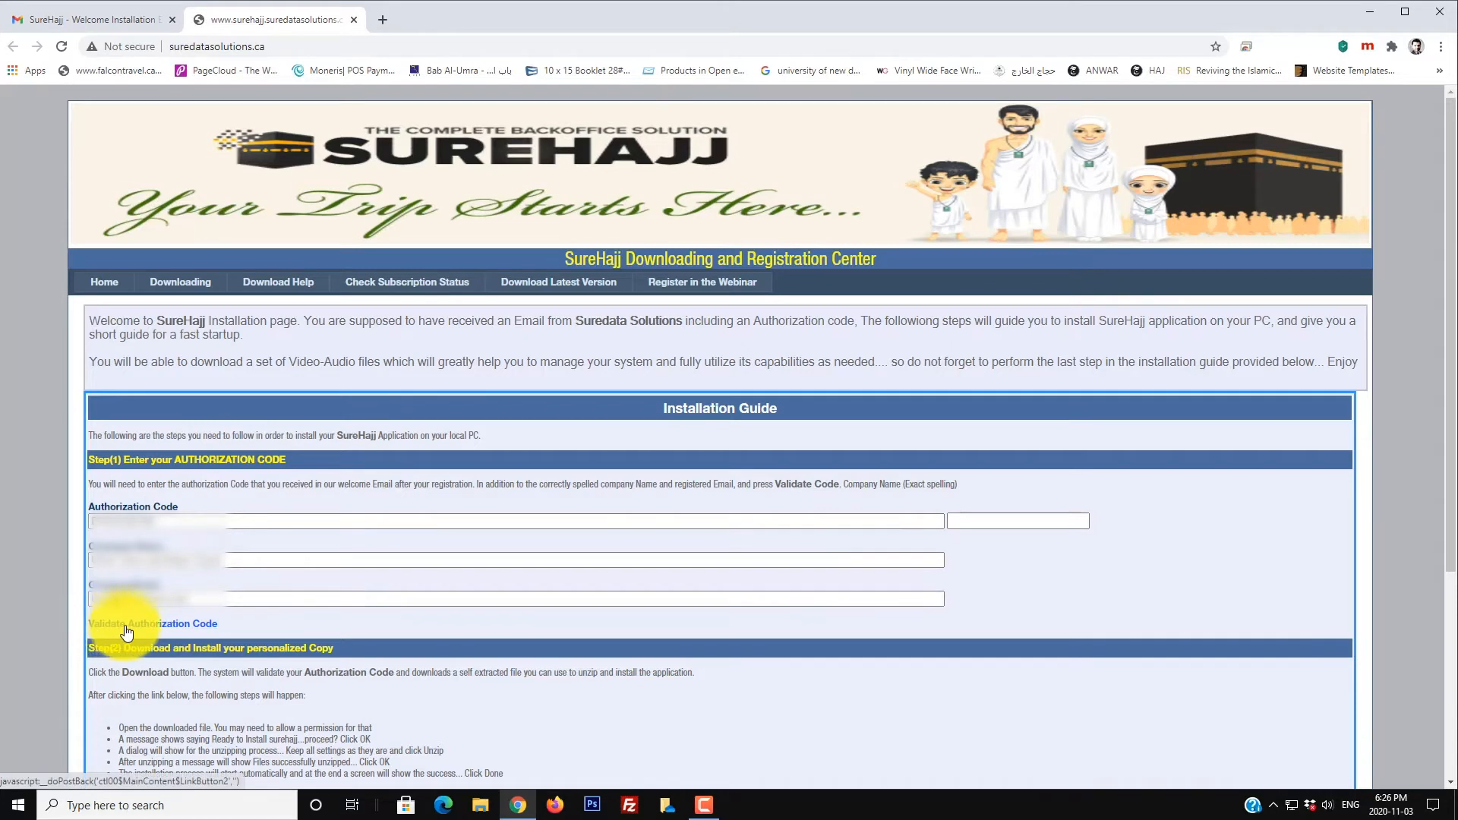
Step: Validate the authorization code and download the personalized SureHajj application installer
{"action": "left_click", "coordinate": [201, 626]}
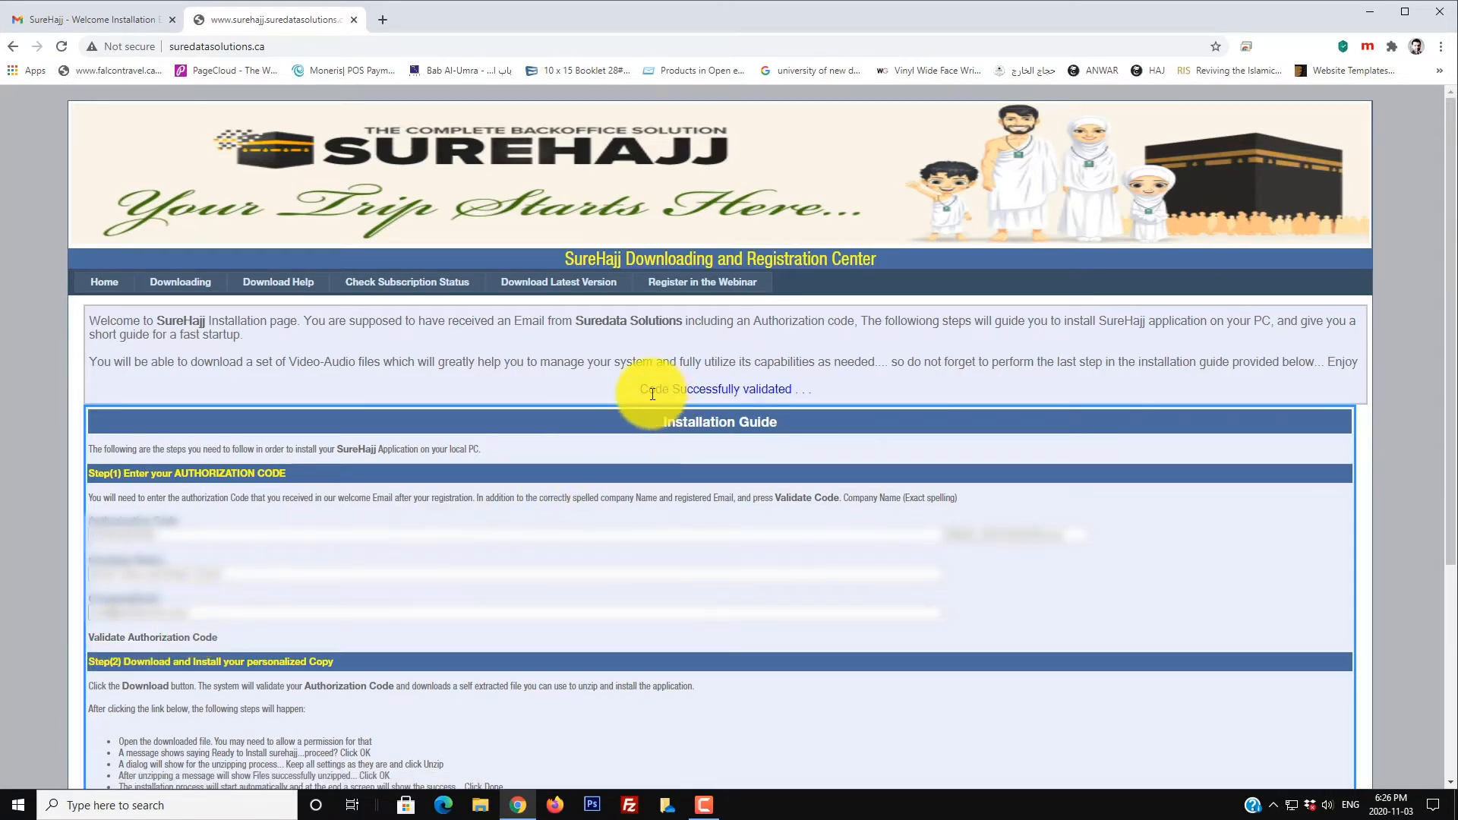
{"action": "left_click_drag", "start_coordinate": [639, 392], "coordinate": [803, 396]}
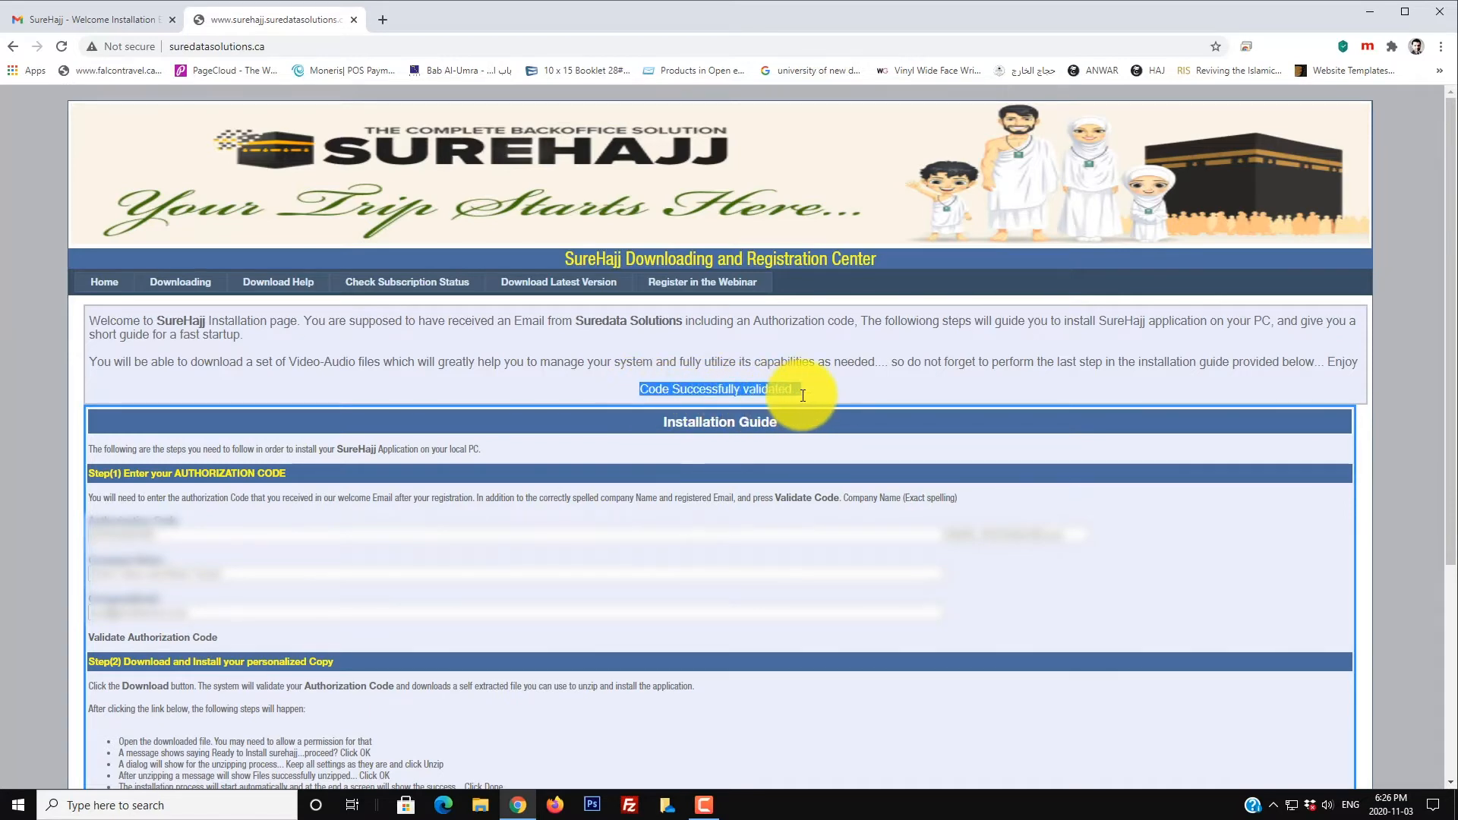
{"action": "scroll", "coordinate": [387, 584], "scroll_direction": "down", "scroll_amount": 4}
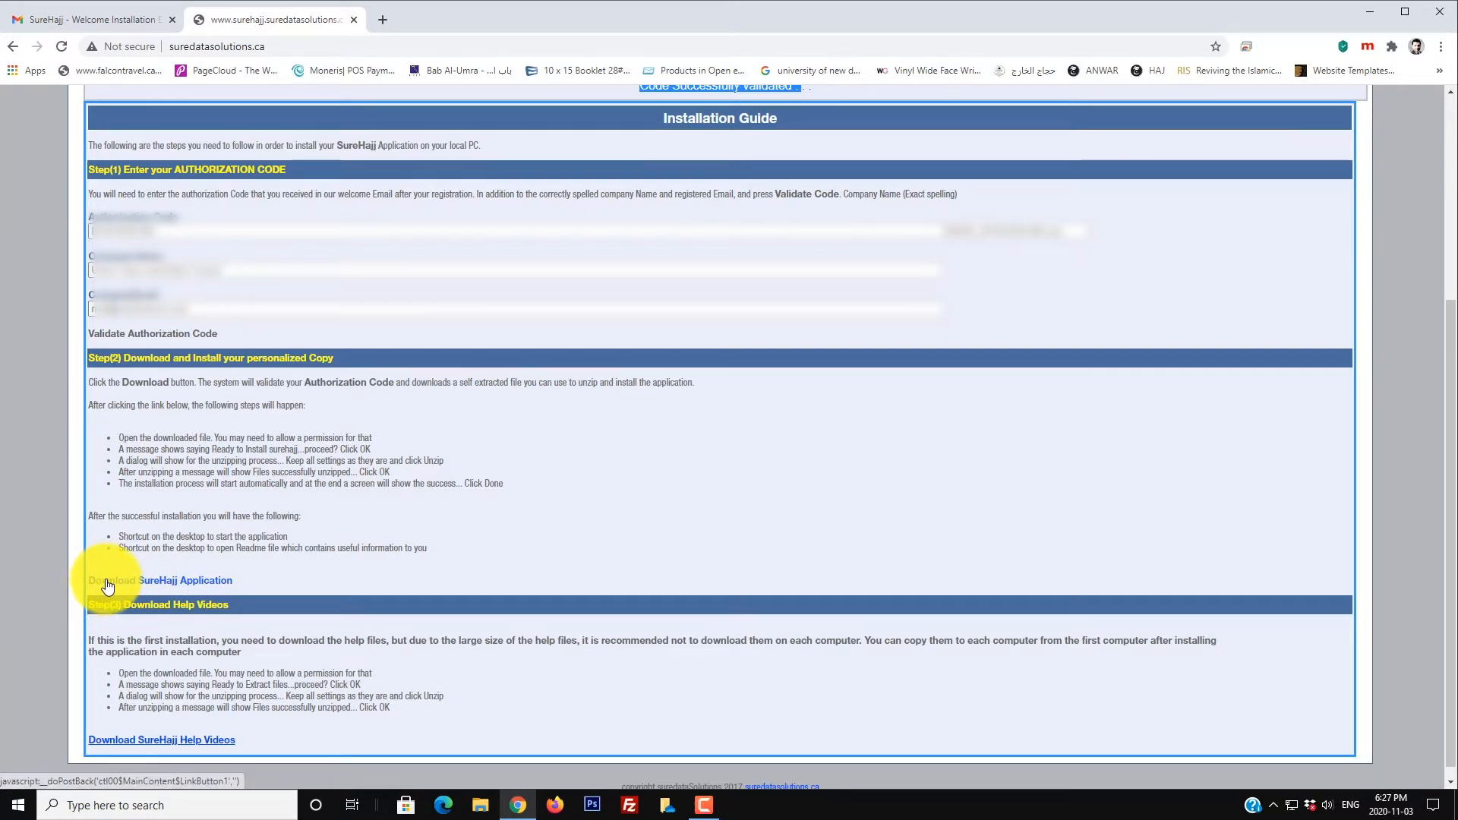
{"action": "left_click", "coordinate": [153, 581]}
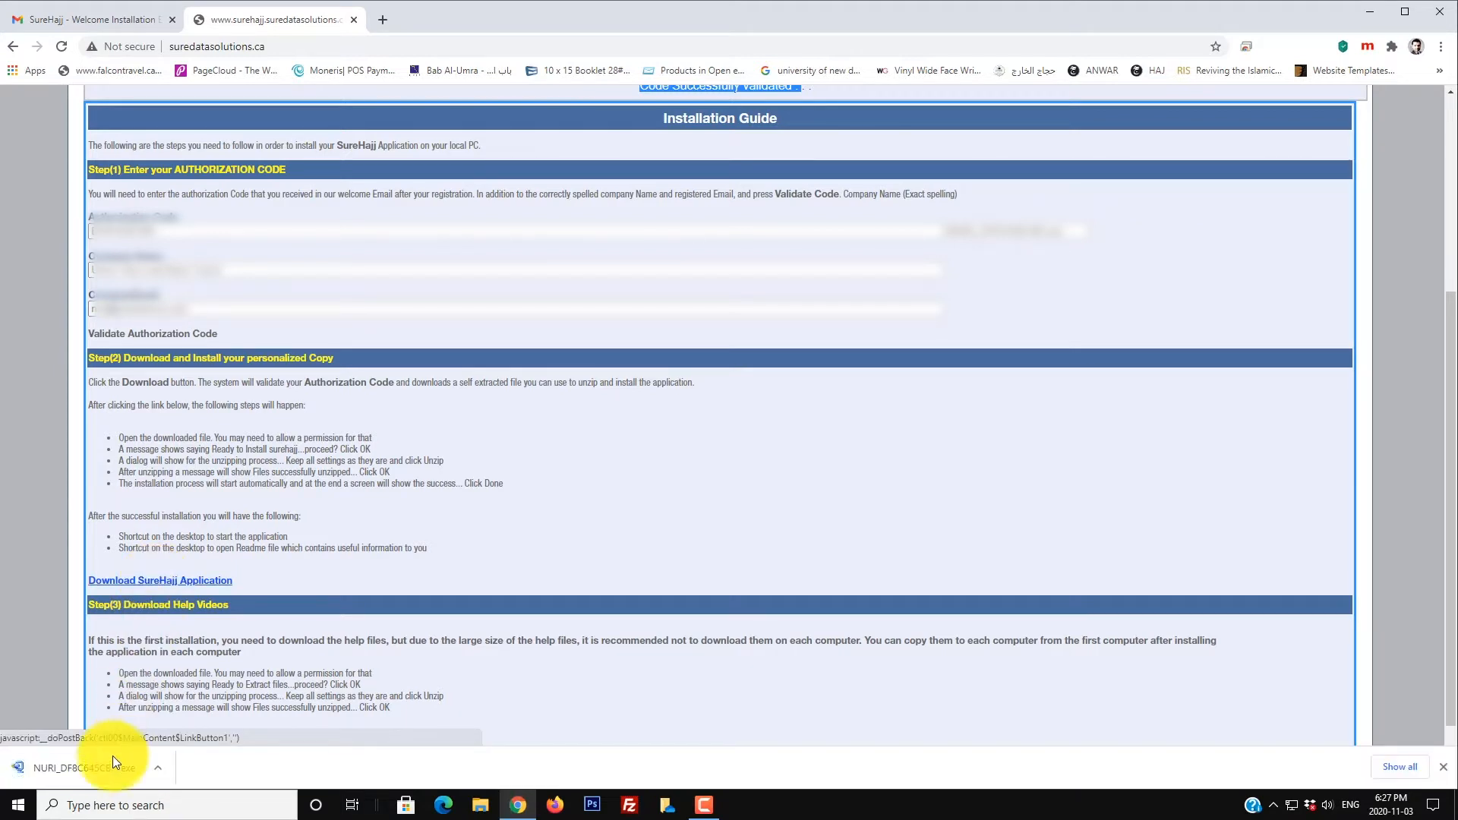
Step: Run the downloaded installer past the security warnings and unzip it into c:\surehajj
{"action": "left_click", "coordinate": [59, 768]}
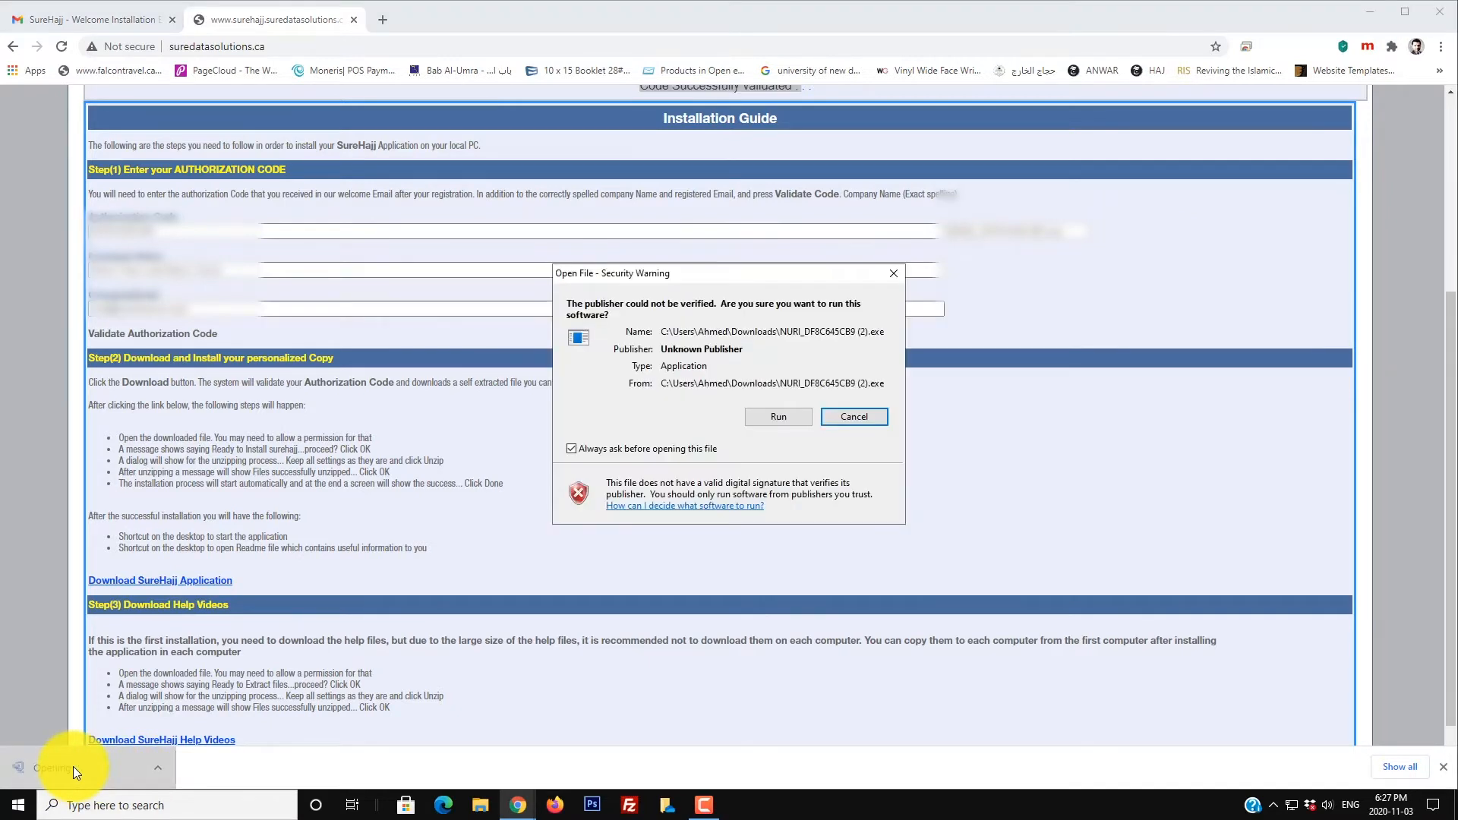
{"action": "left_click", "coordinate": [765, 420]}
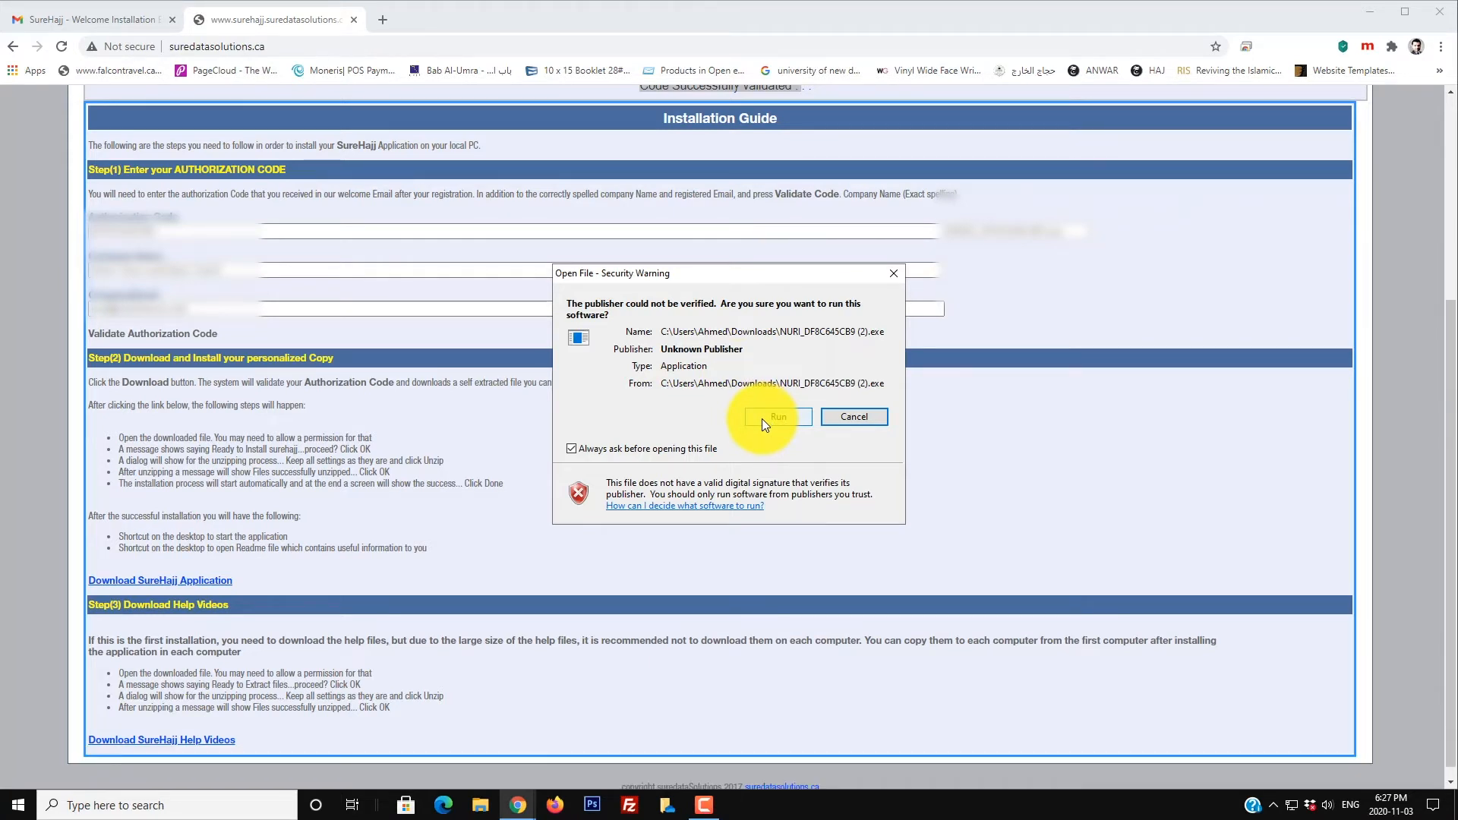
{"action": "left_click", "coordinate": [762, 418]}
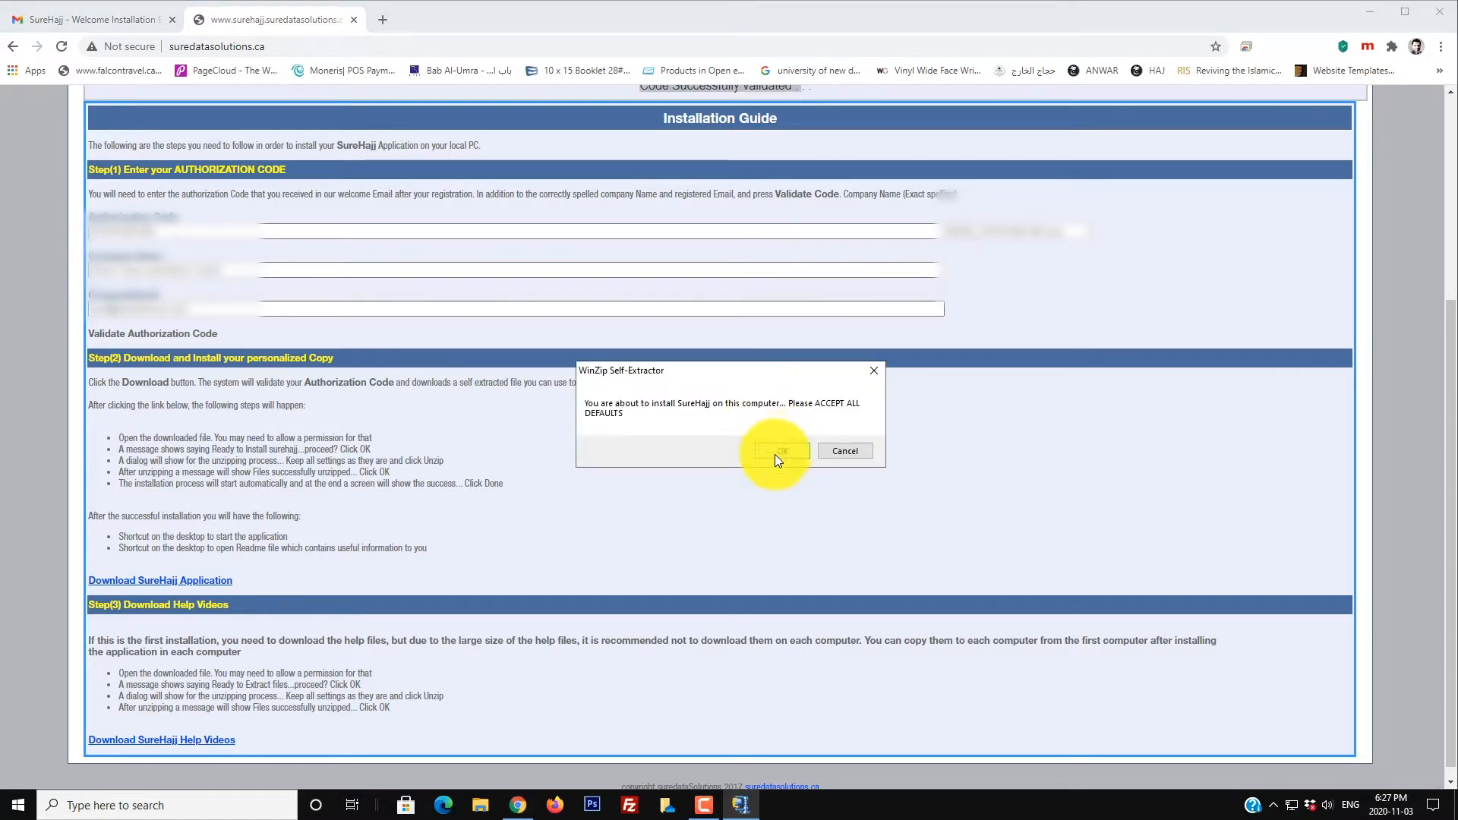
{"action": "left_click", "coordinate": [776, 453]}
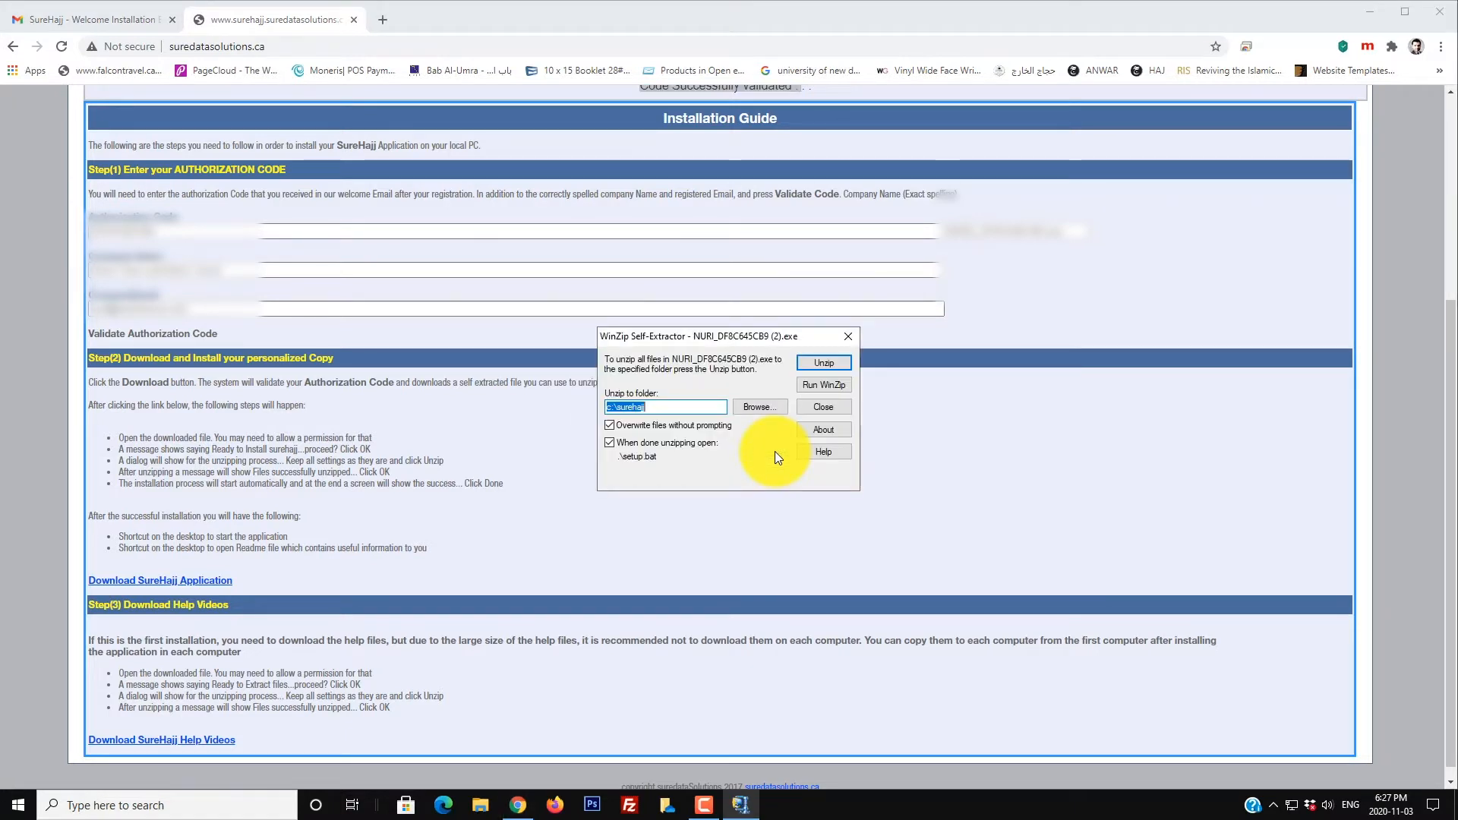
{"action": "left_click", "coordinate": [827, 363]}
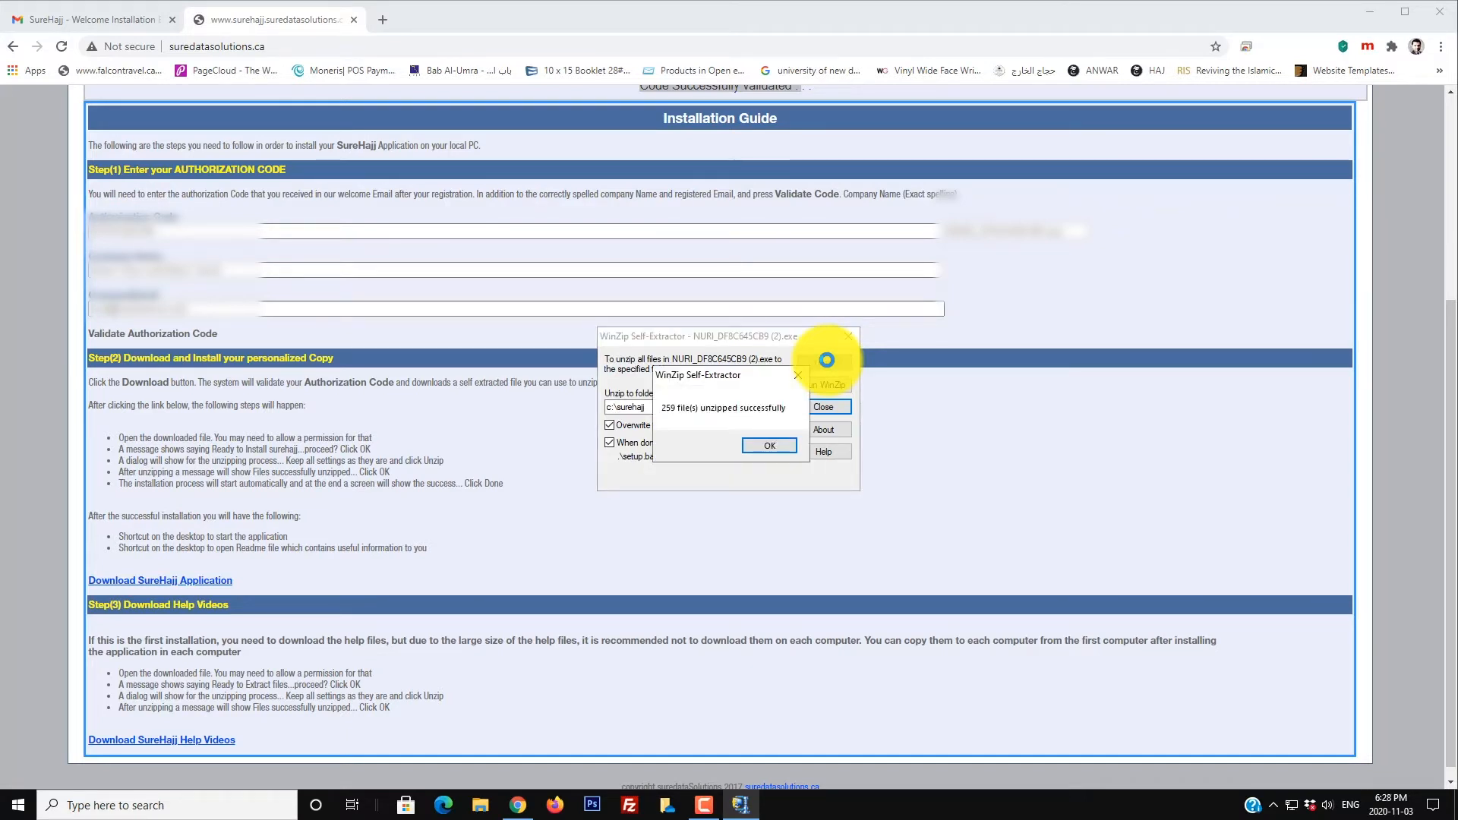
Step: Acknowledge the unzip, cancel the ReportViewer repair, and close the installation success message
{"action": "left_click", "coordinate": [752, 448]}
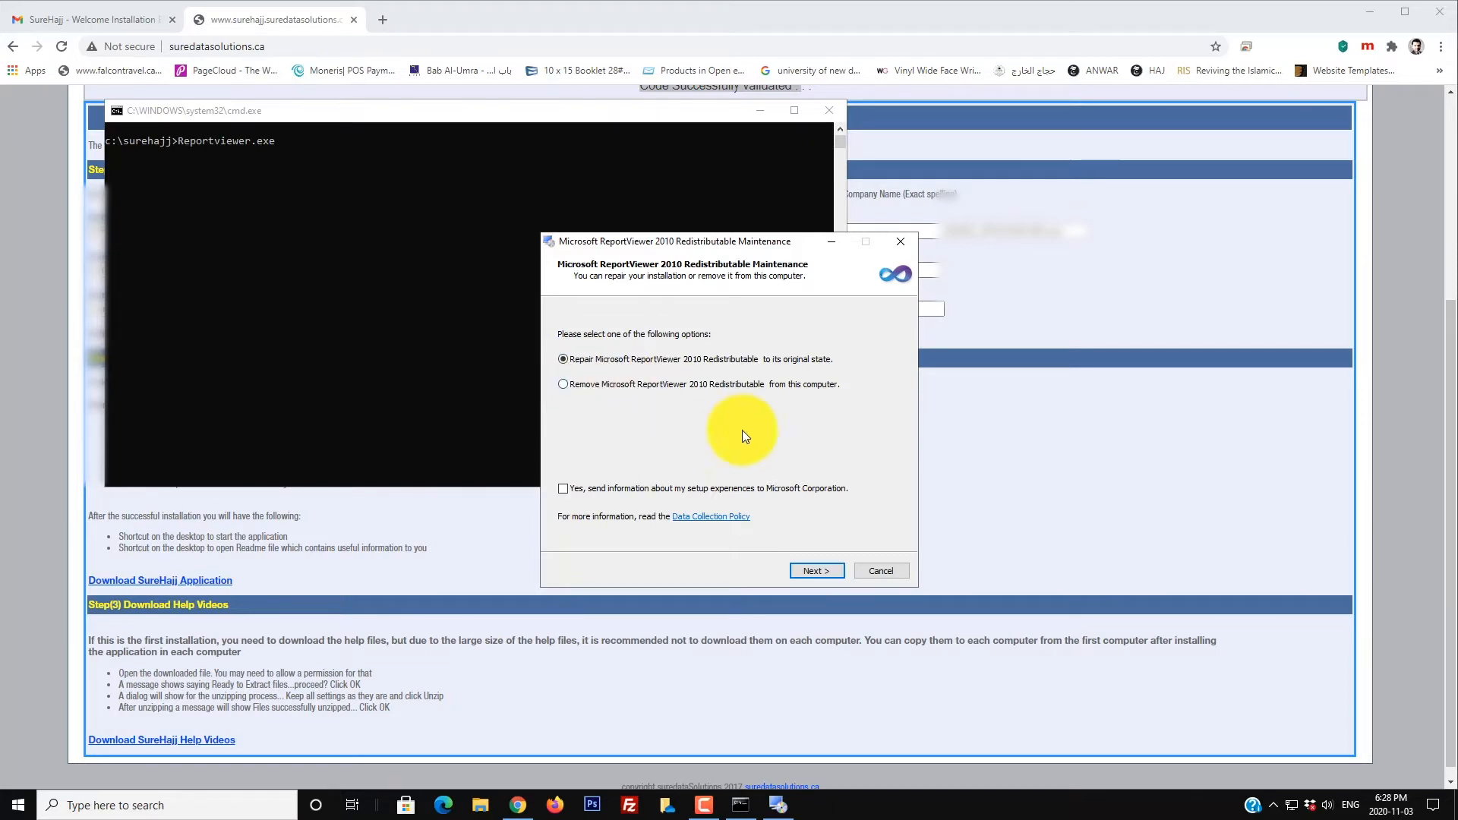
{"action": "left_click", "coordinate": [890, 572]}
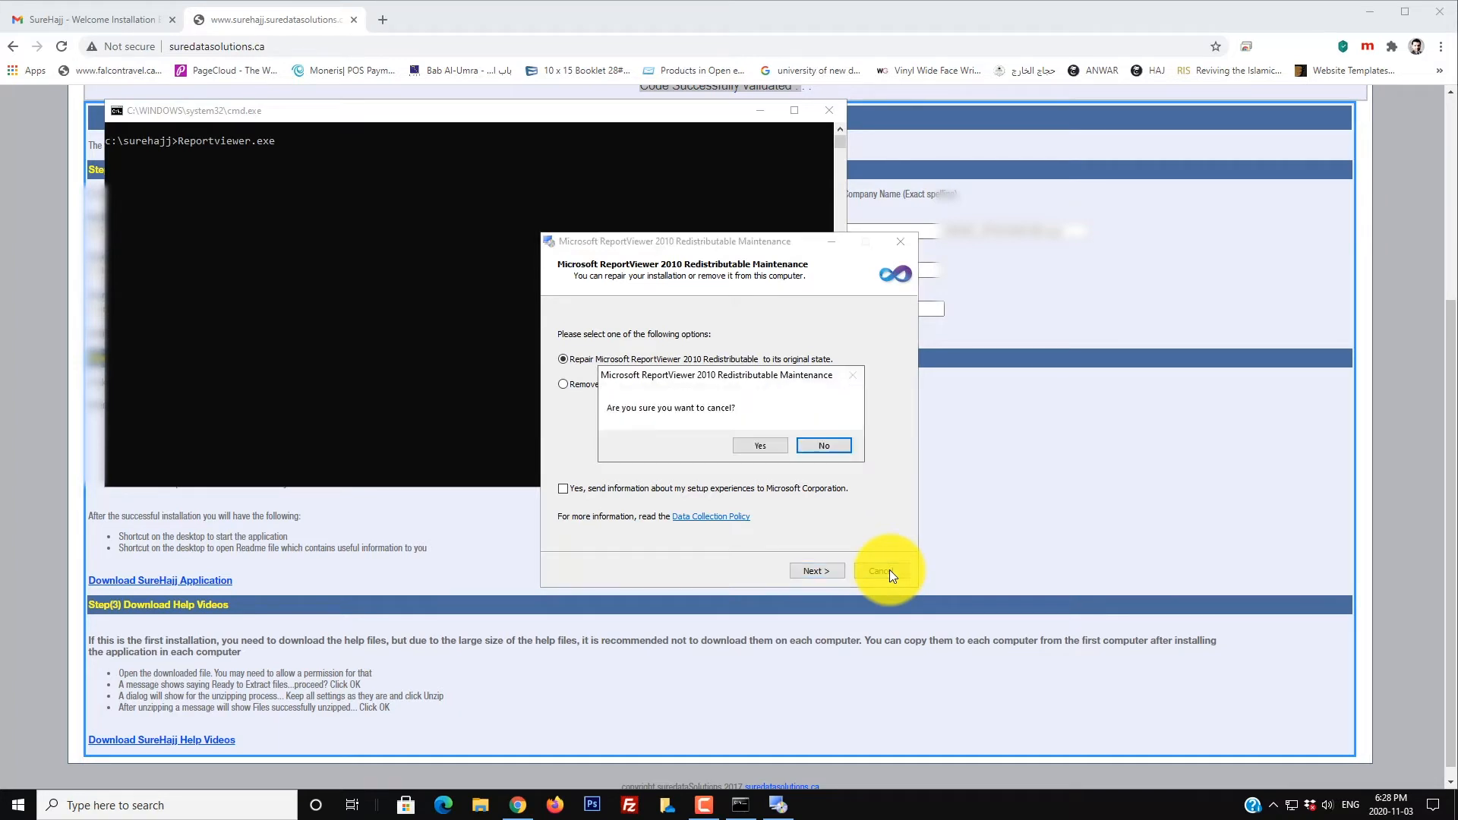
{"action": "left_click", "coordinate": [761, 446]}
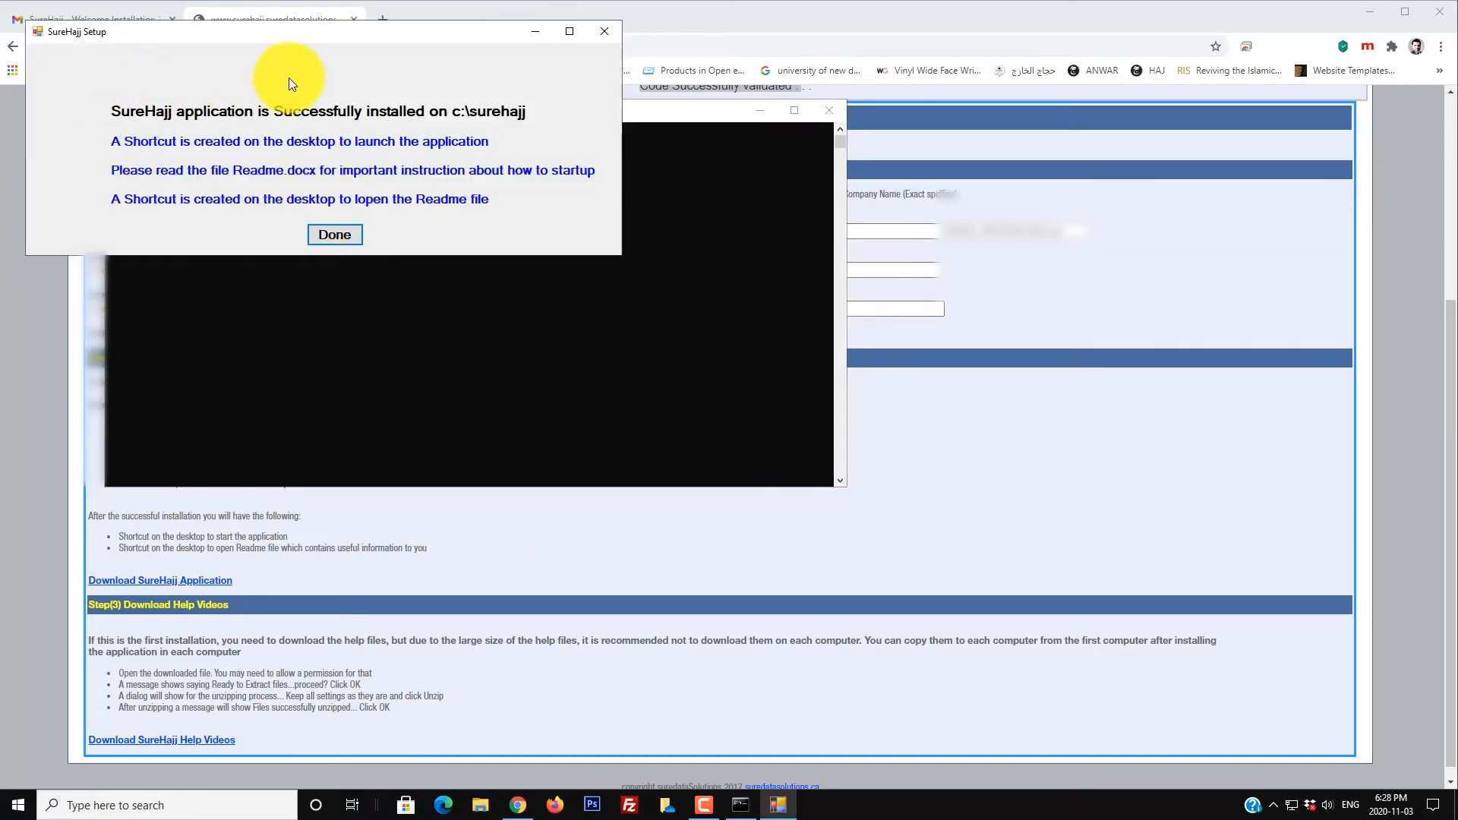
{"action": "left_click_drag", "start_coordinate": [389, 33], "coordinate": [571, 141]}
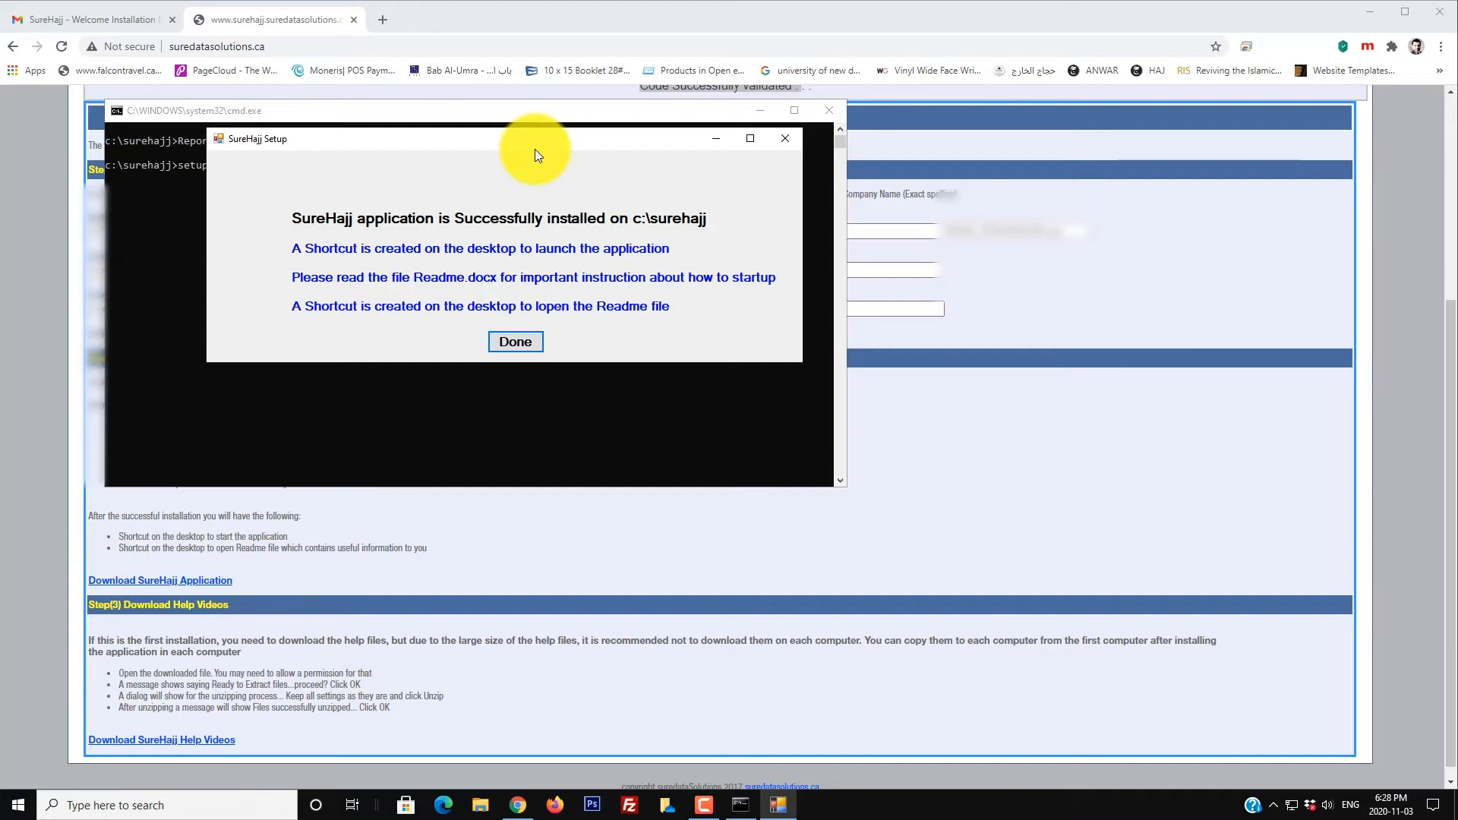
{"action": "left_click", "coordinate": [518, 340]}
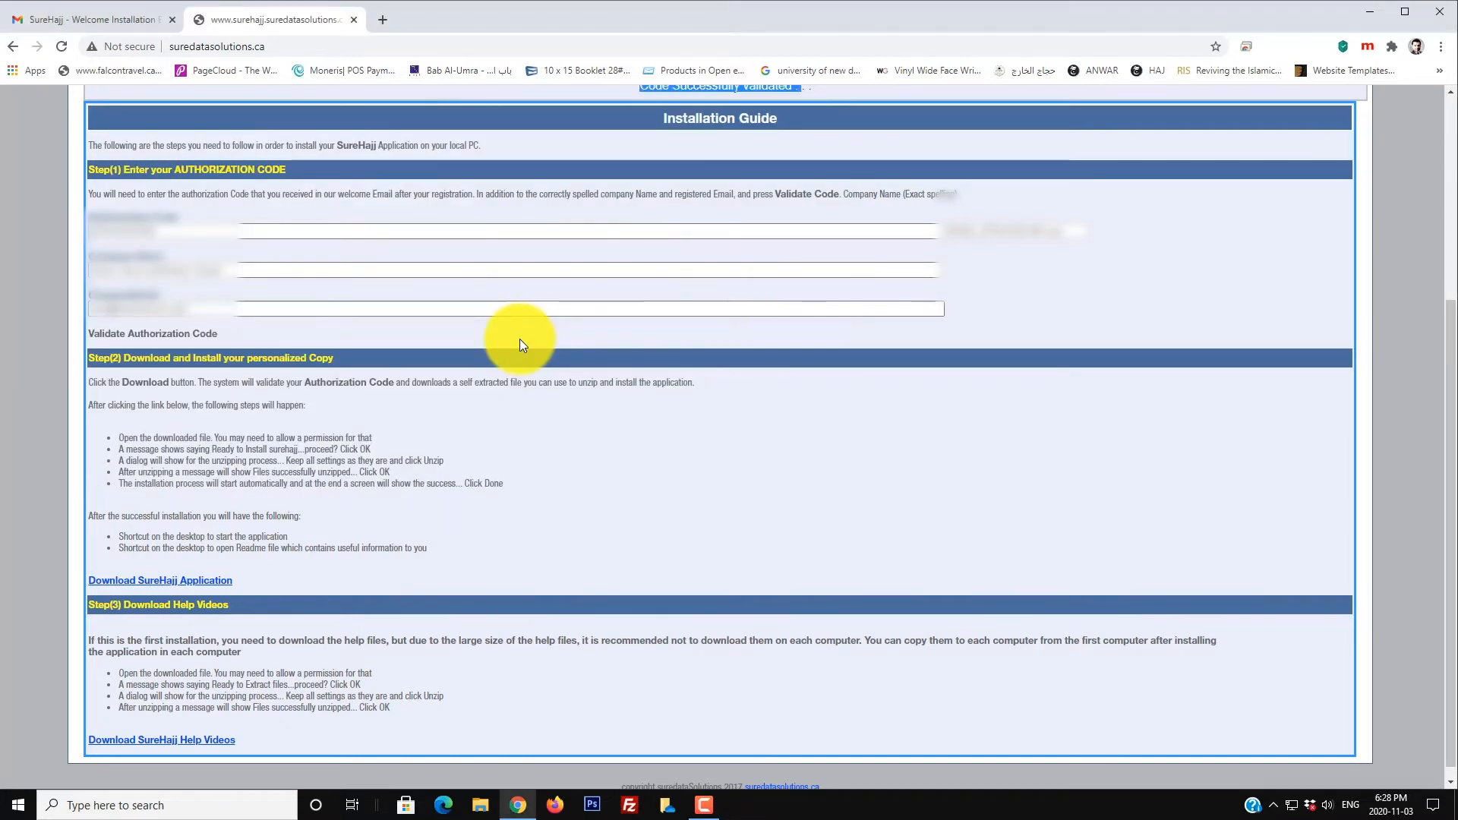
Step: Minimize Chrome and move the surehajj and surehajj_Readme shortcuts into open desktop space
{"action": "left_click", "coordinate": [1373, 13]}
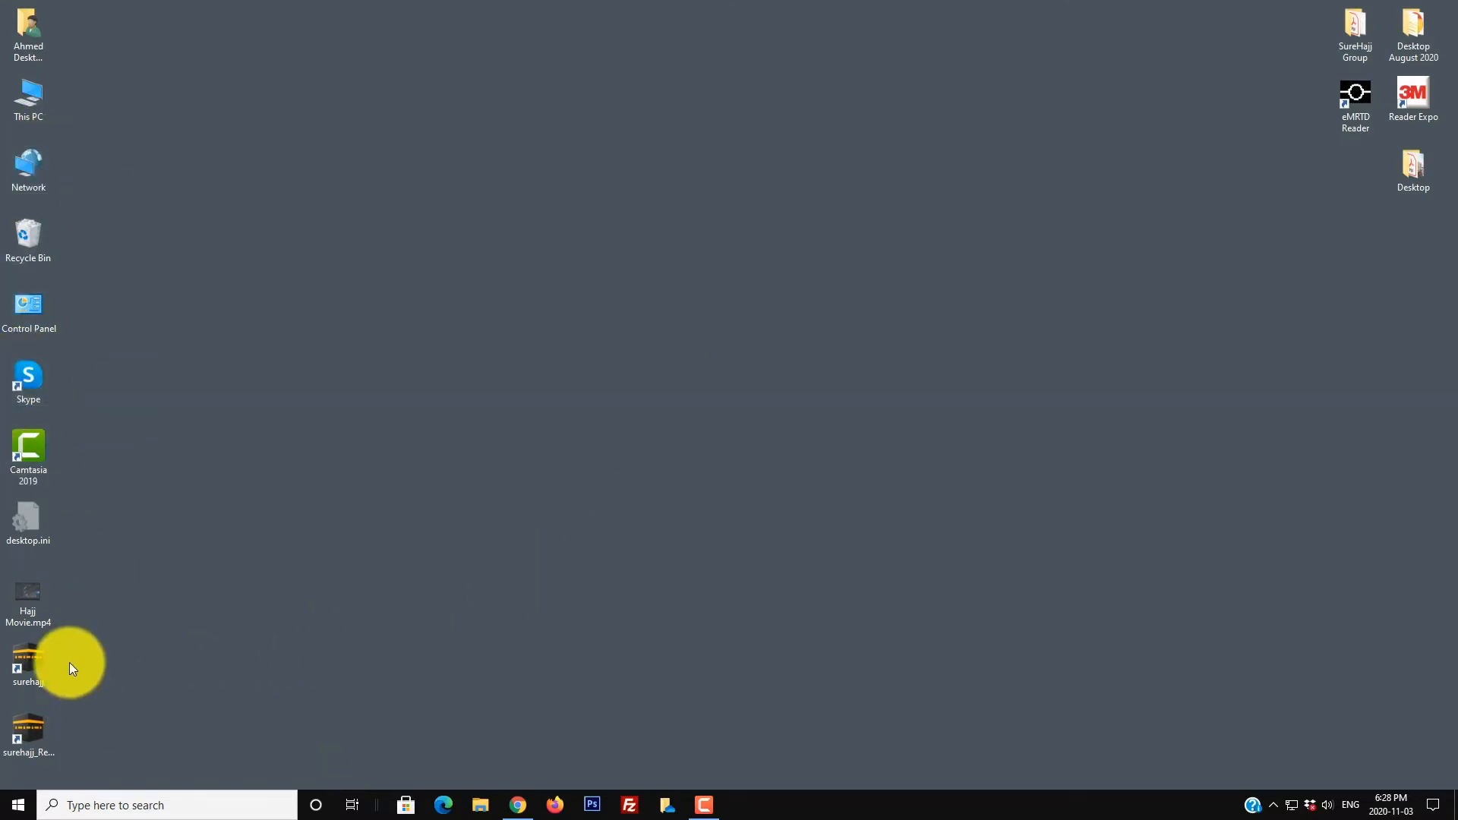
{"action": "left_click", "coordinate": [35, 672]}
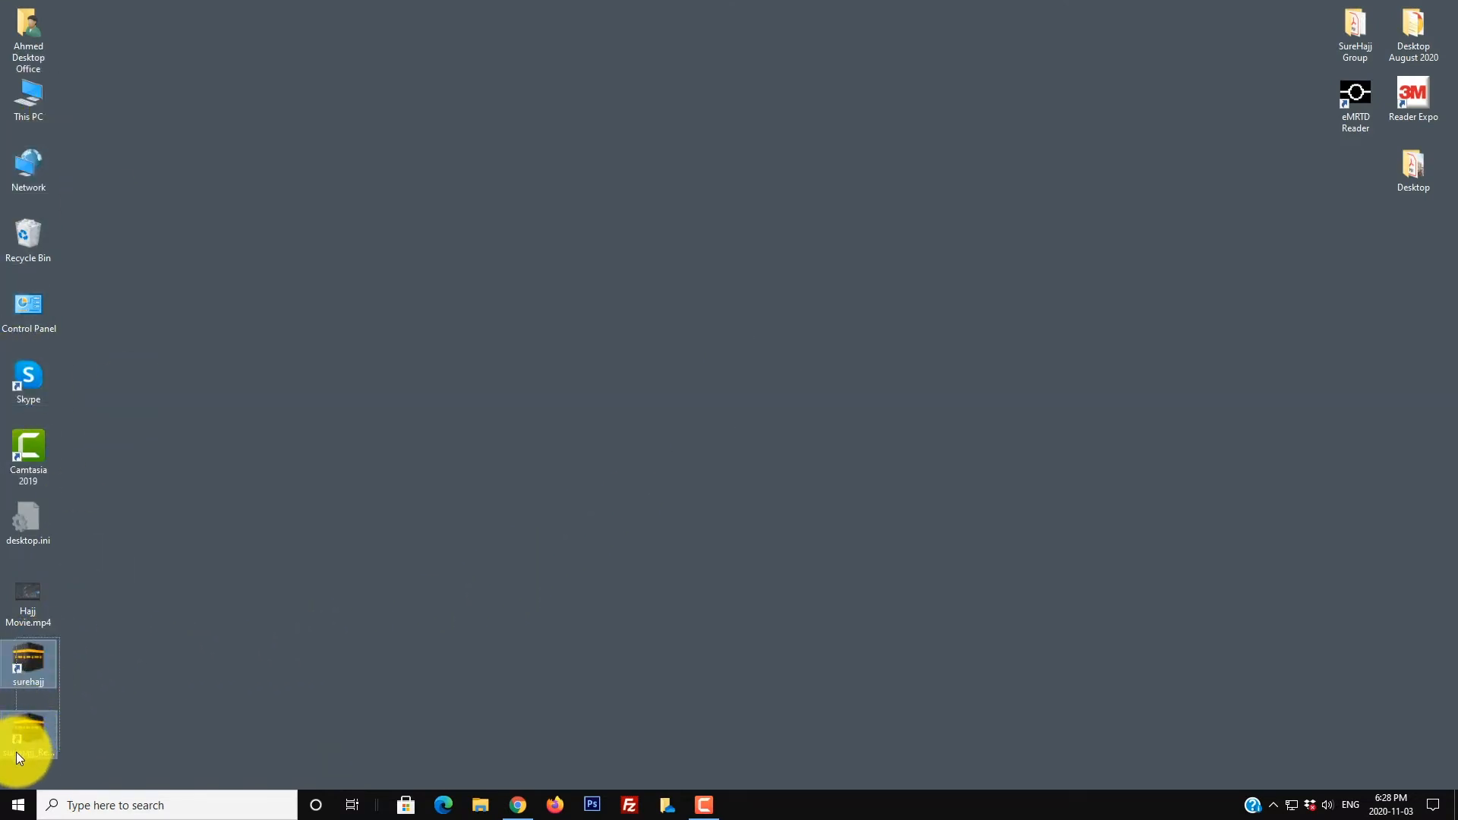
{"action": "left_click_drag", "start_coordinate": [43, 656], "coordinate": [559, 517]}
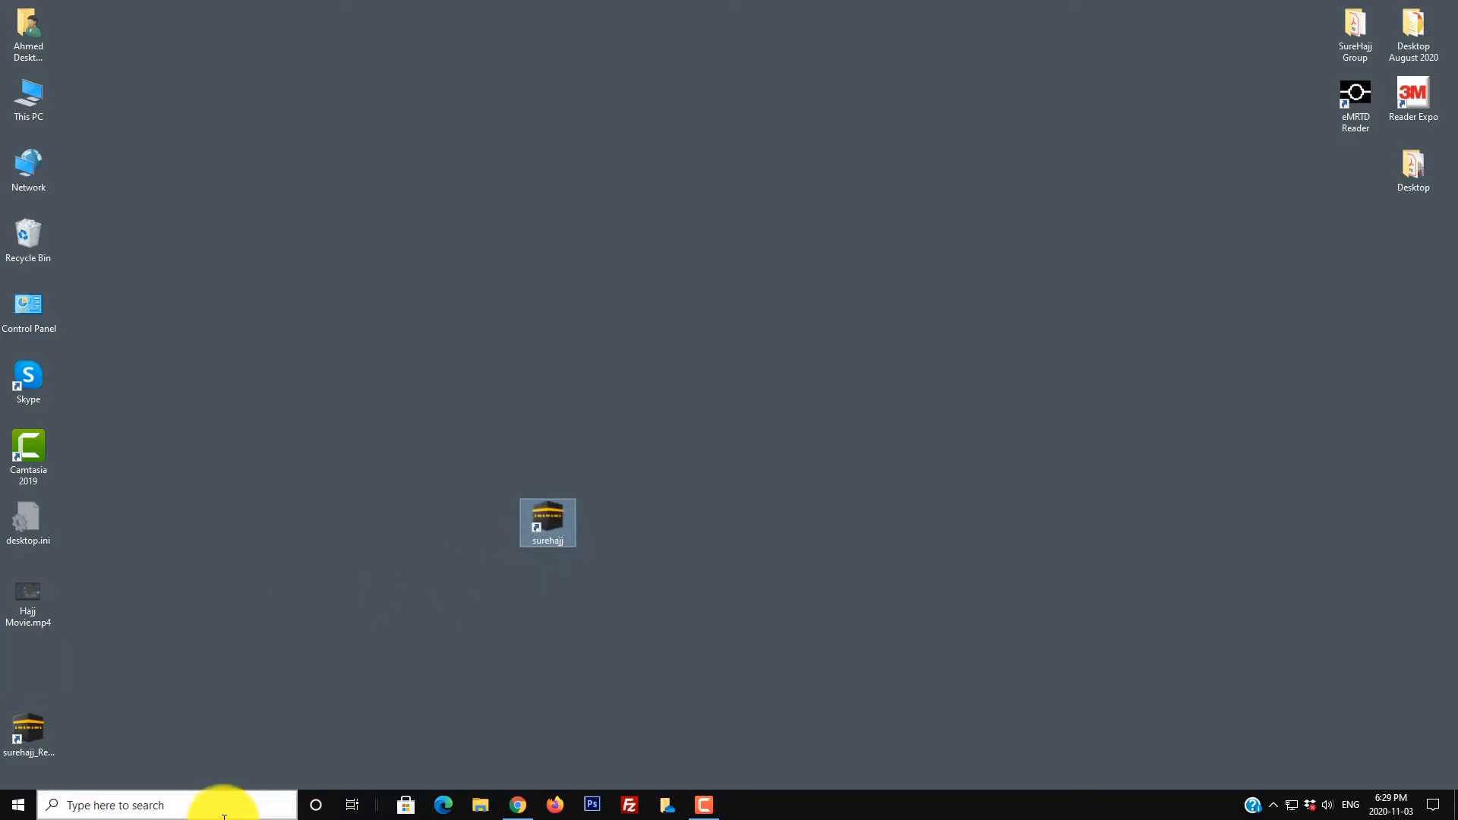
{"action": "left_click_drag", "start_coordinate": [16, 735], "coordinate": [203, 407]}
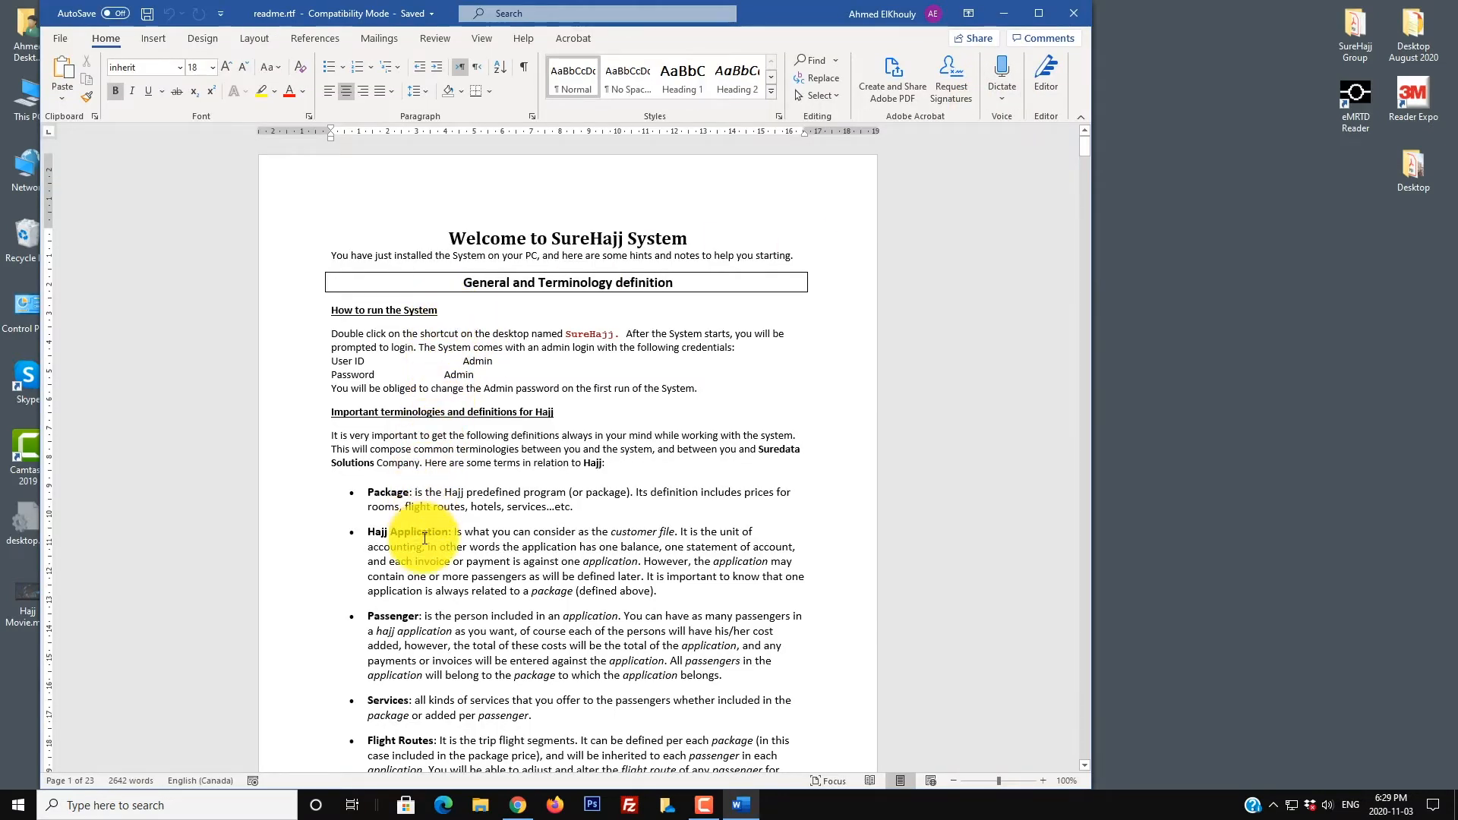
Step: Scroll through readme.rtf down to the '3. Steps to be done once every UMRAH season' heading
{"action": "scroll", "coordinate": [421, 562], "scroll_direction": "down", "scroll_amount": 5}
{"action": "scroll", "coordinate": [429, 579], "scroll_direction": "down", "scroll_amount": 8}
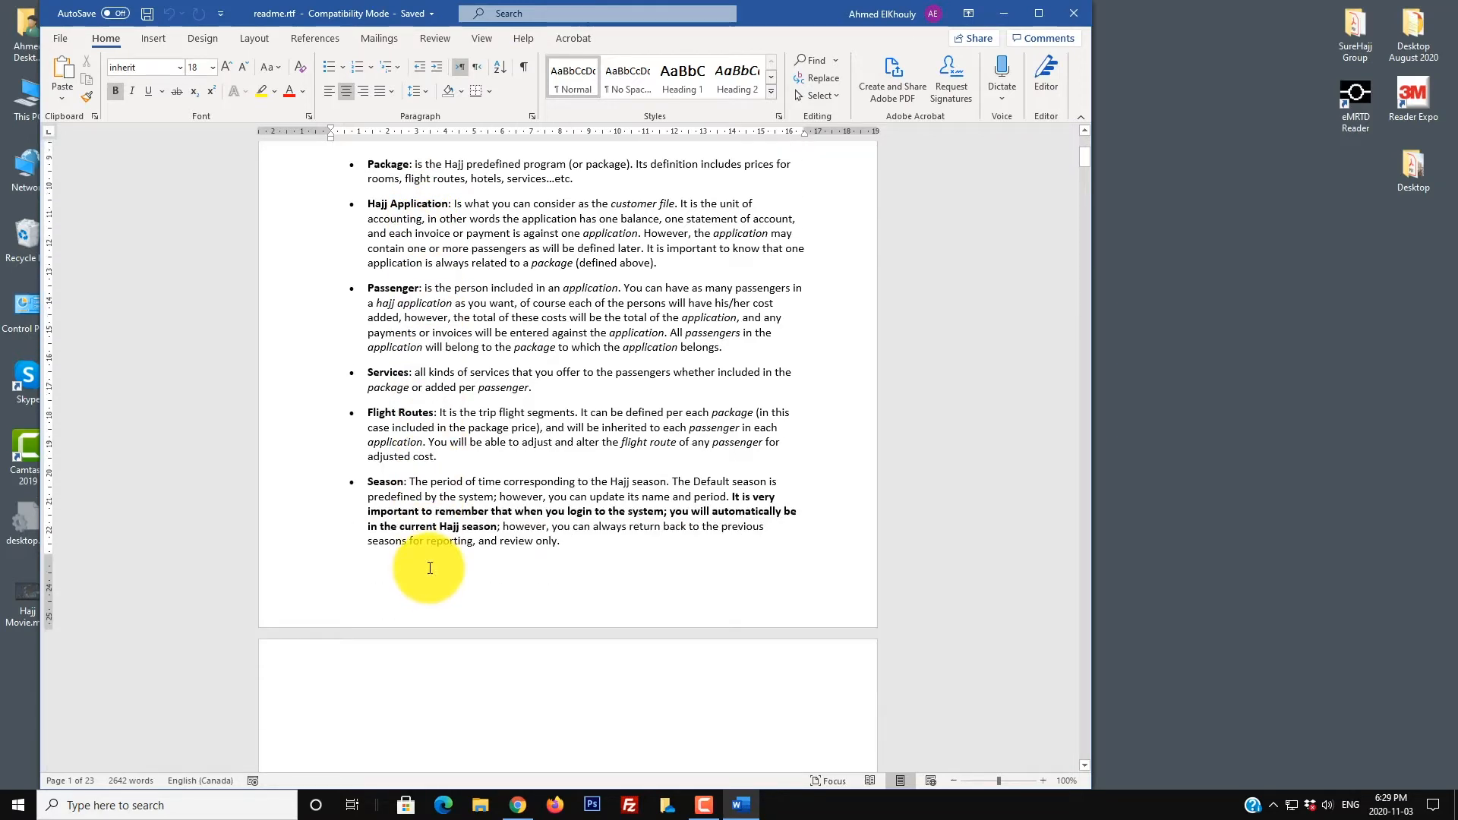
{"action": "scroll", "coordinate": [431, 562], "scroll_direction": "down", "scroll_amount": 10}
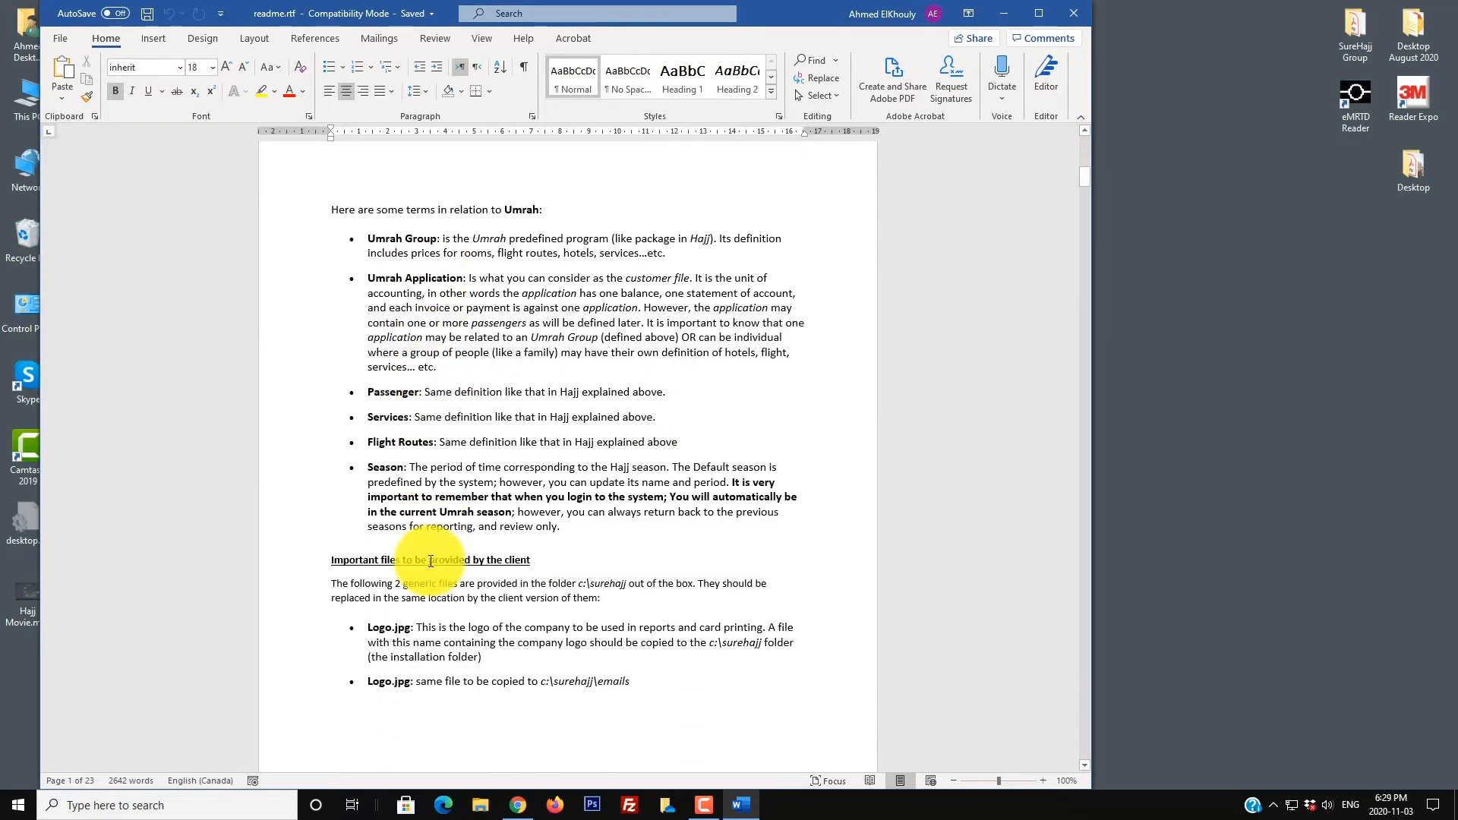
{"action": "scroll", "coordinate": [430, 557], "scroll_direction": "down", "scroll_amount": 9}
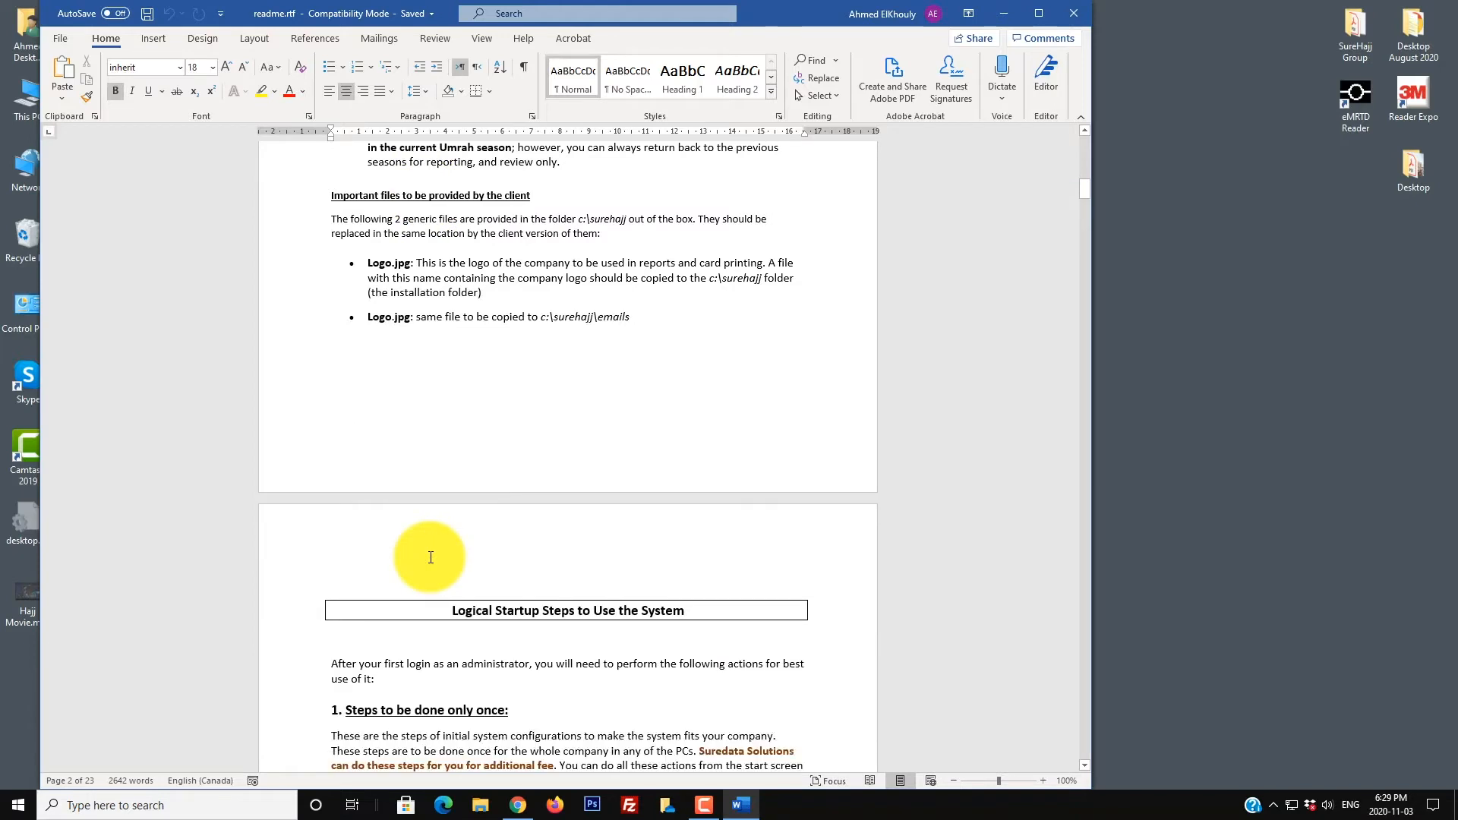
{"action": "scroll", "coordinate": [425, 561], "scroll_direction": "down", "scroll_amount": 13}
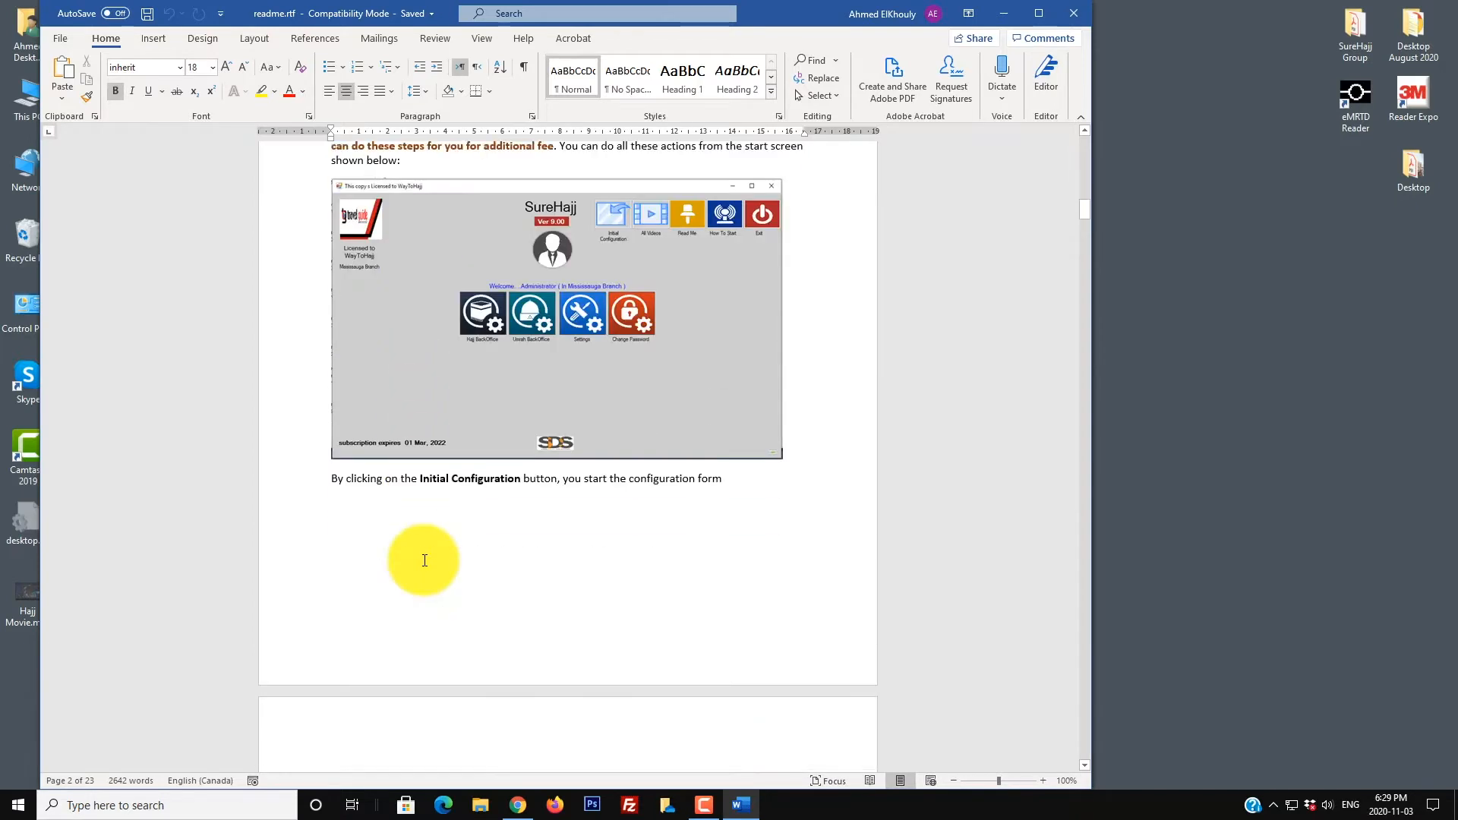
{"action": "scroll", "coordinate": [424, 560], "scroll_direction": "down", "scroll_amount": 13}
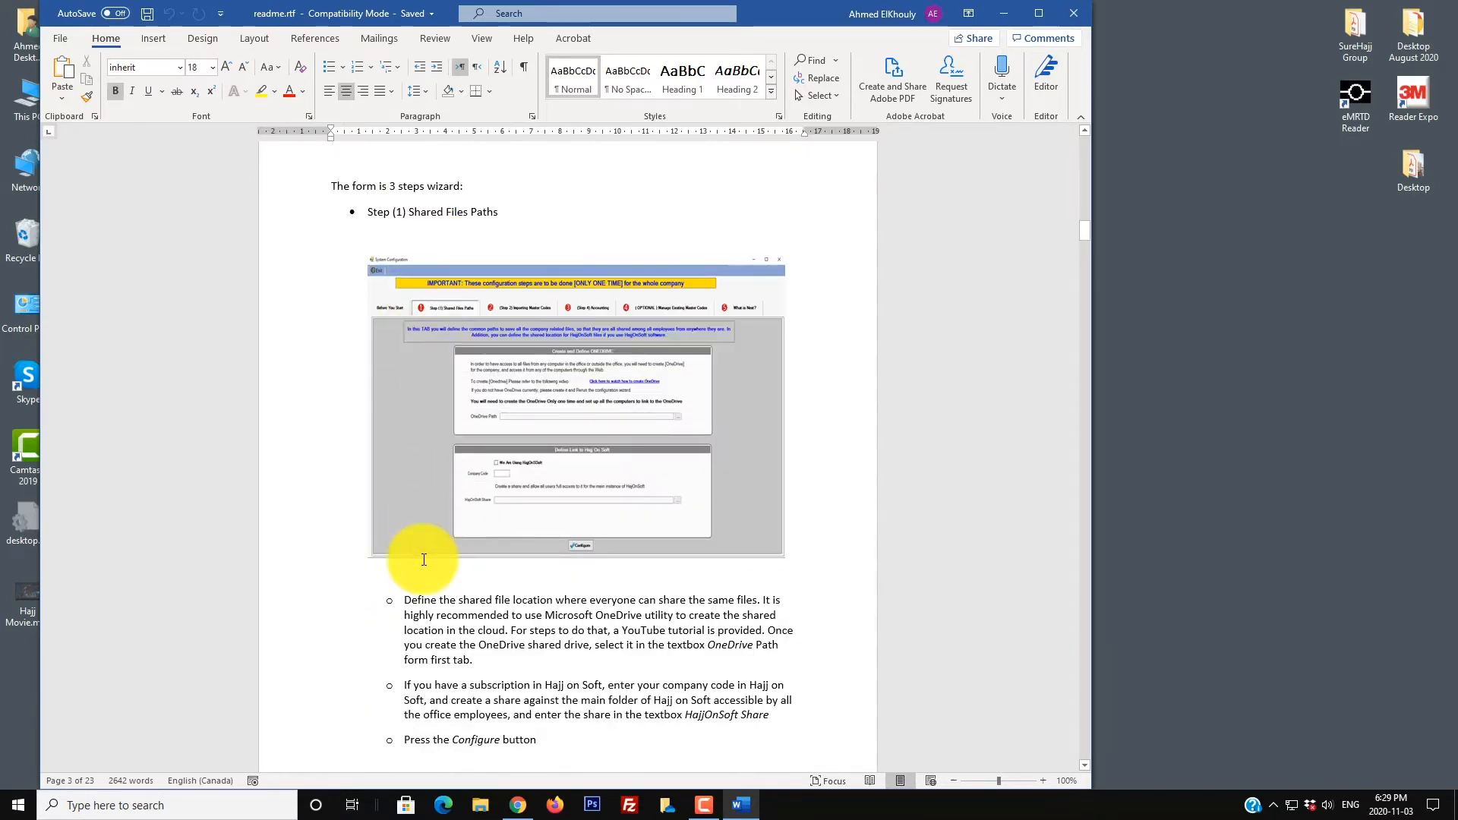
{"action": "scroll", "coordinate": [424, 560], "scroll_direction": "down", "scroll_amount": 7}
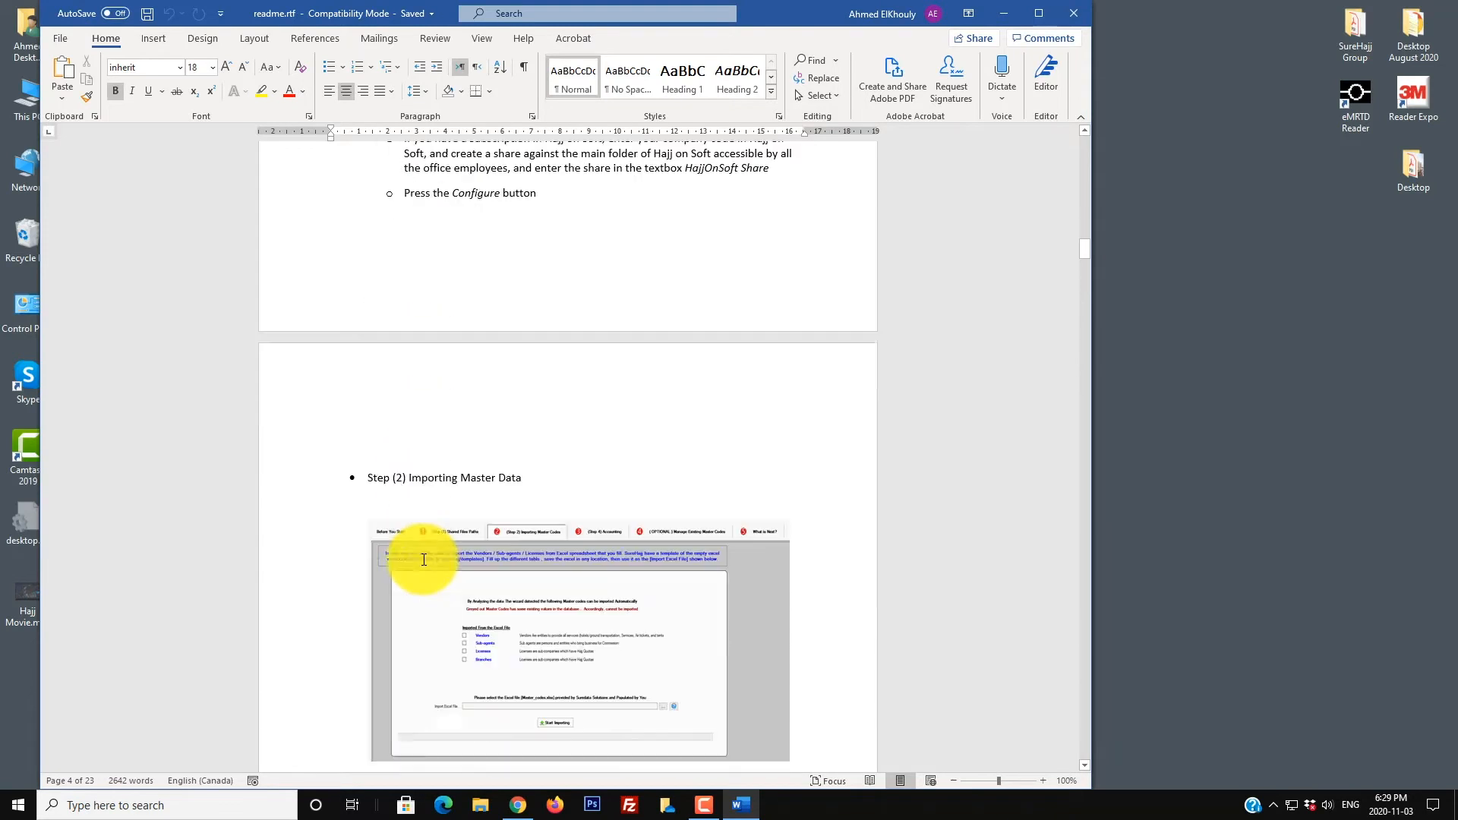
{"action": "scroll", "coordinate": [424, 560], "scroll_direction": "down", "scroll_amount": 5}
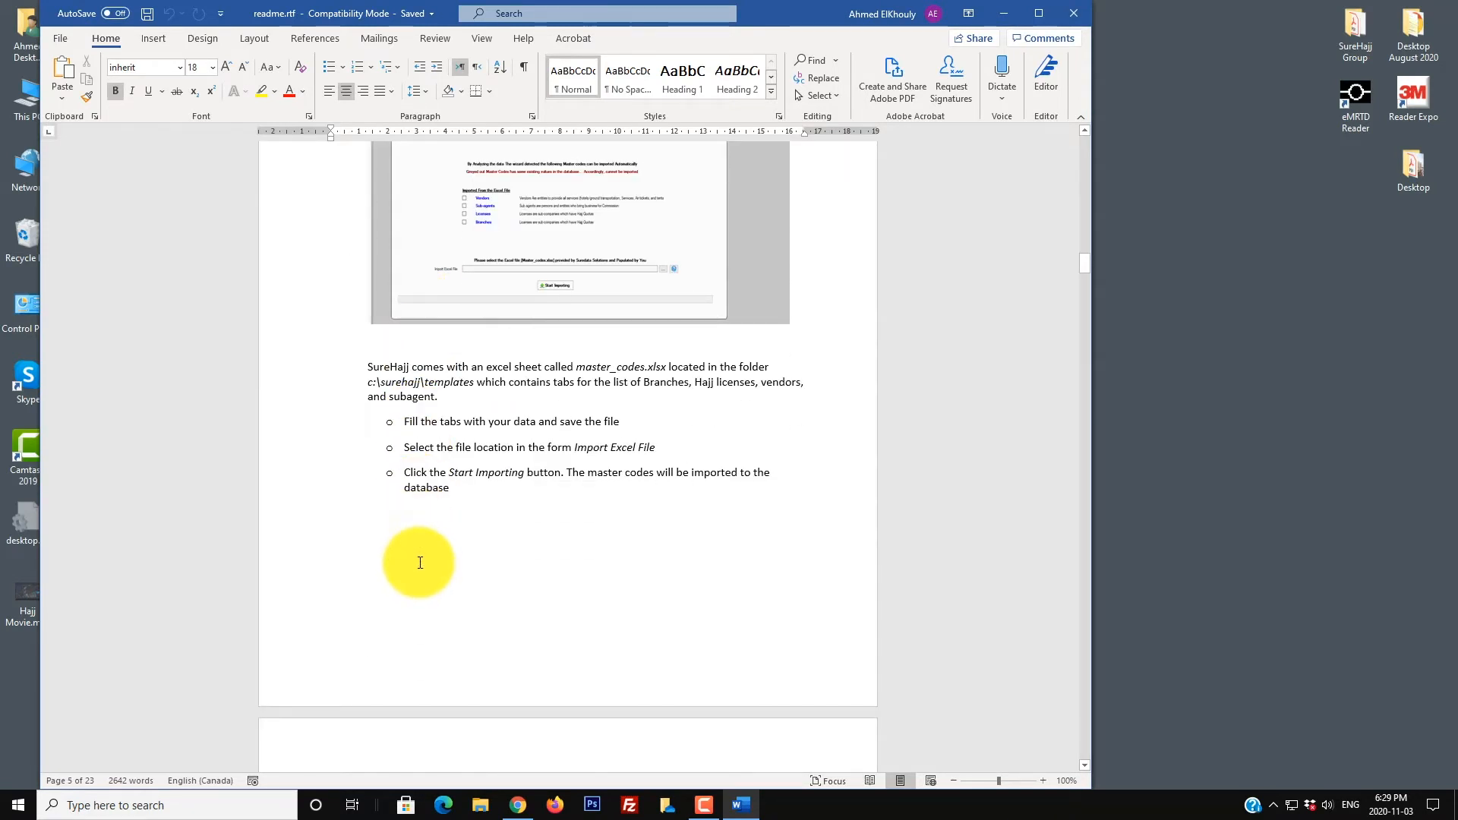
{"action": "scroll", "coordinate": [420, 563], "scroll_direction": "down", "scroll_amount": 20}
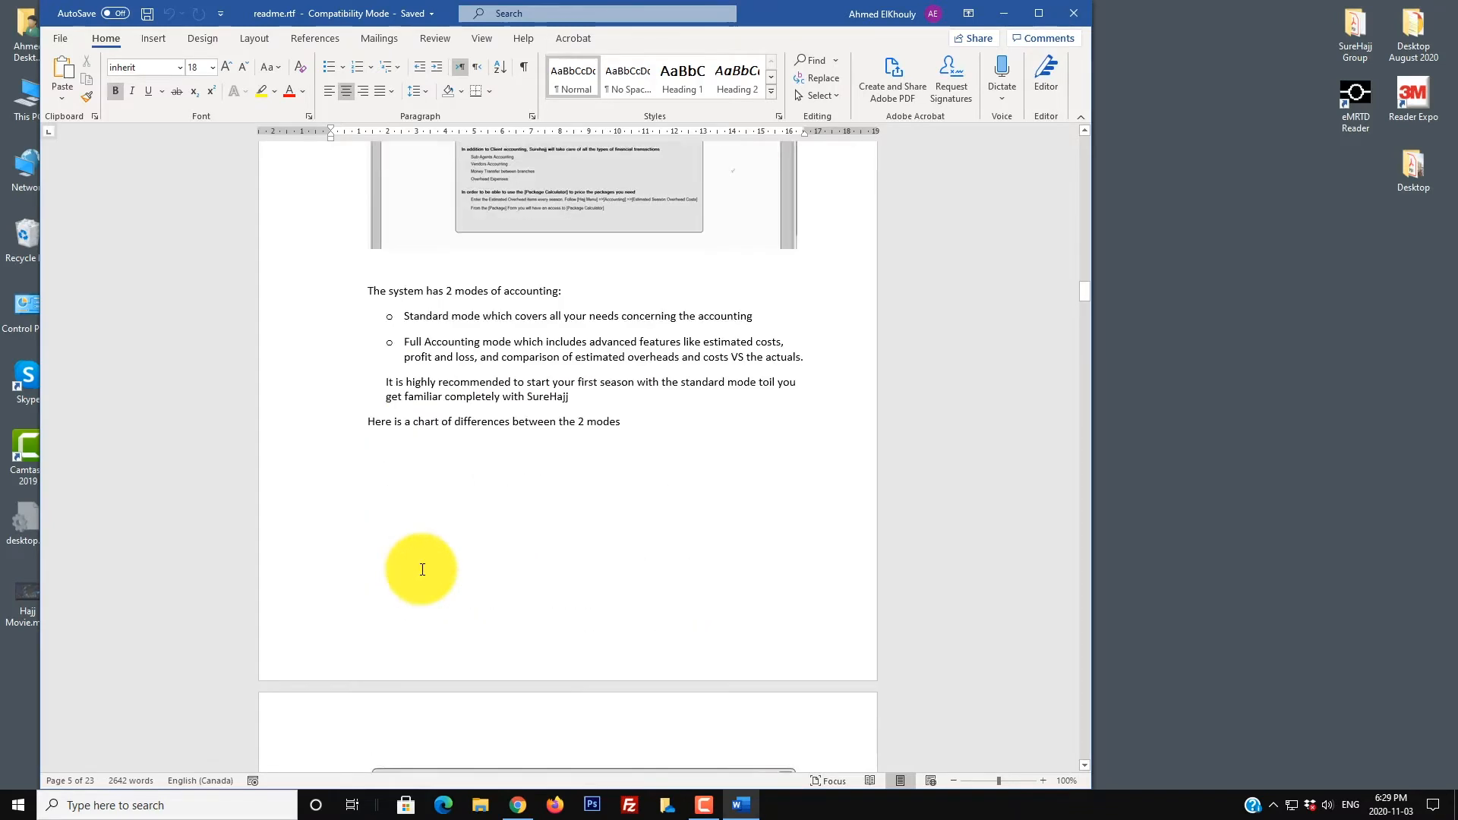
{"action": "scroll", "coordinate": [422, 570], "scroll_direction": "down", "scroll_amount": 8}
{"action": "scroll", "coordinate": [422, 579], "scroll_direction": "down", "scroll_amount": 14}
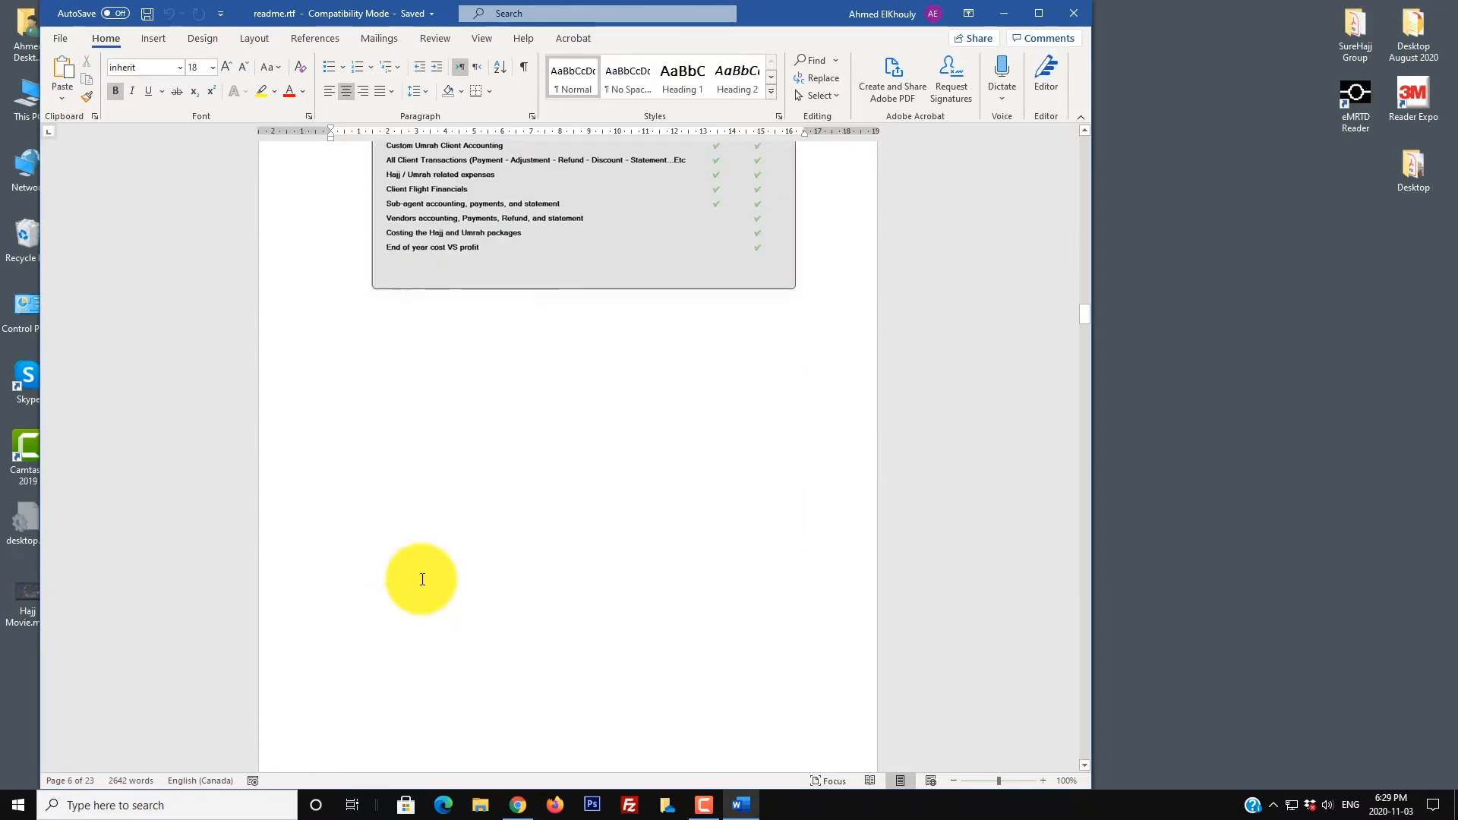
{"action": "scroll", "coordinate": [423, 580], "scroll_direction": "down", "scroll_amount": 13}
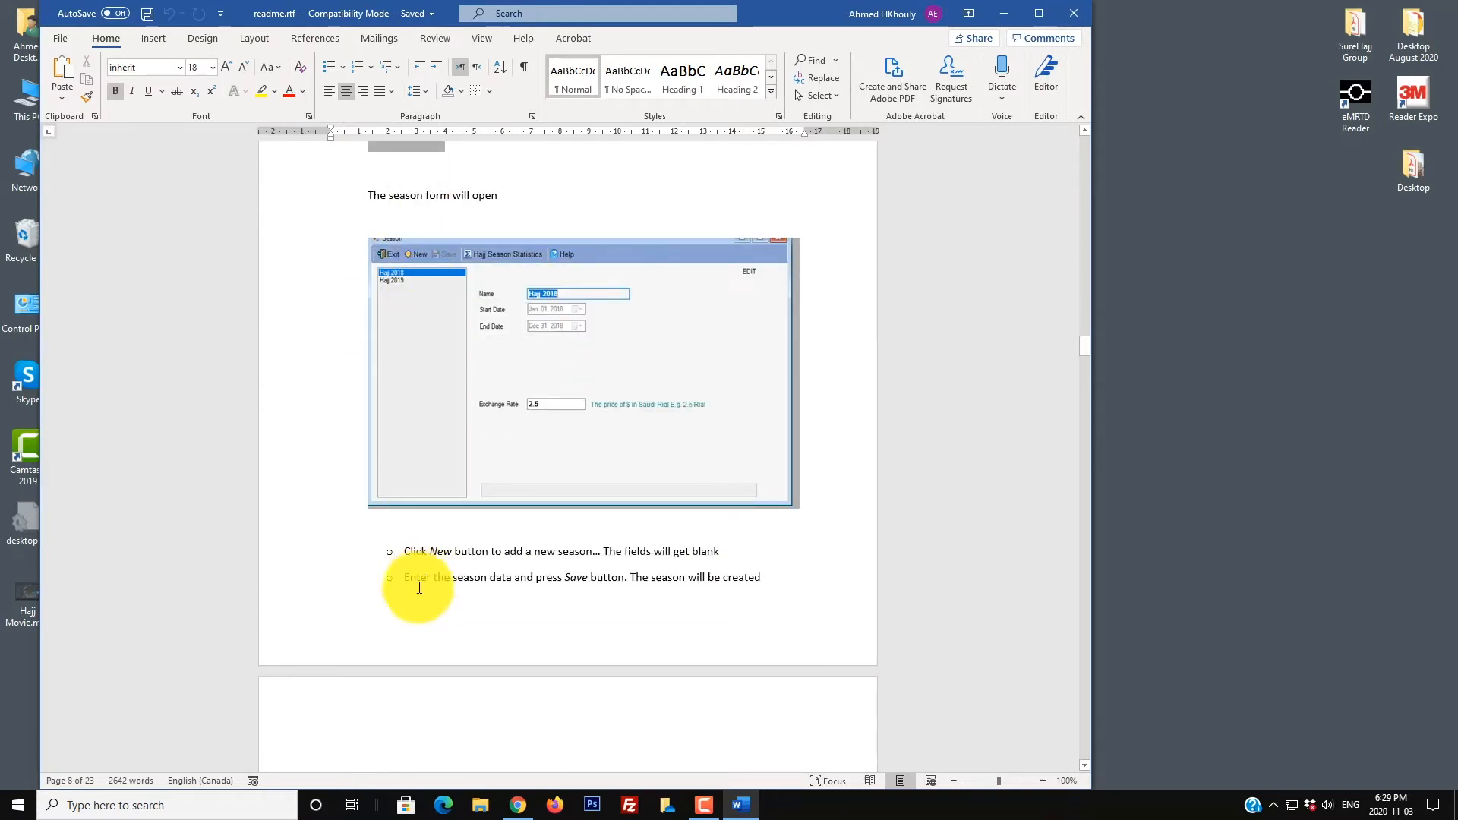
{"action": "scroll", "coordinate": [423, 580], "scroll_direction": "down", "scroll_amount": 7}
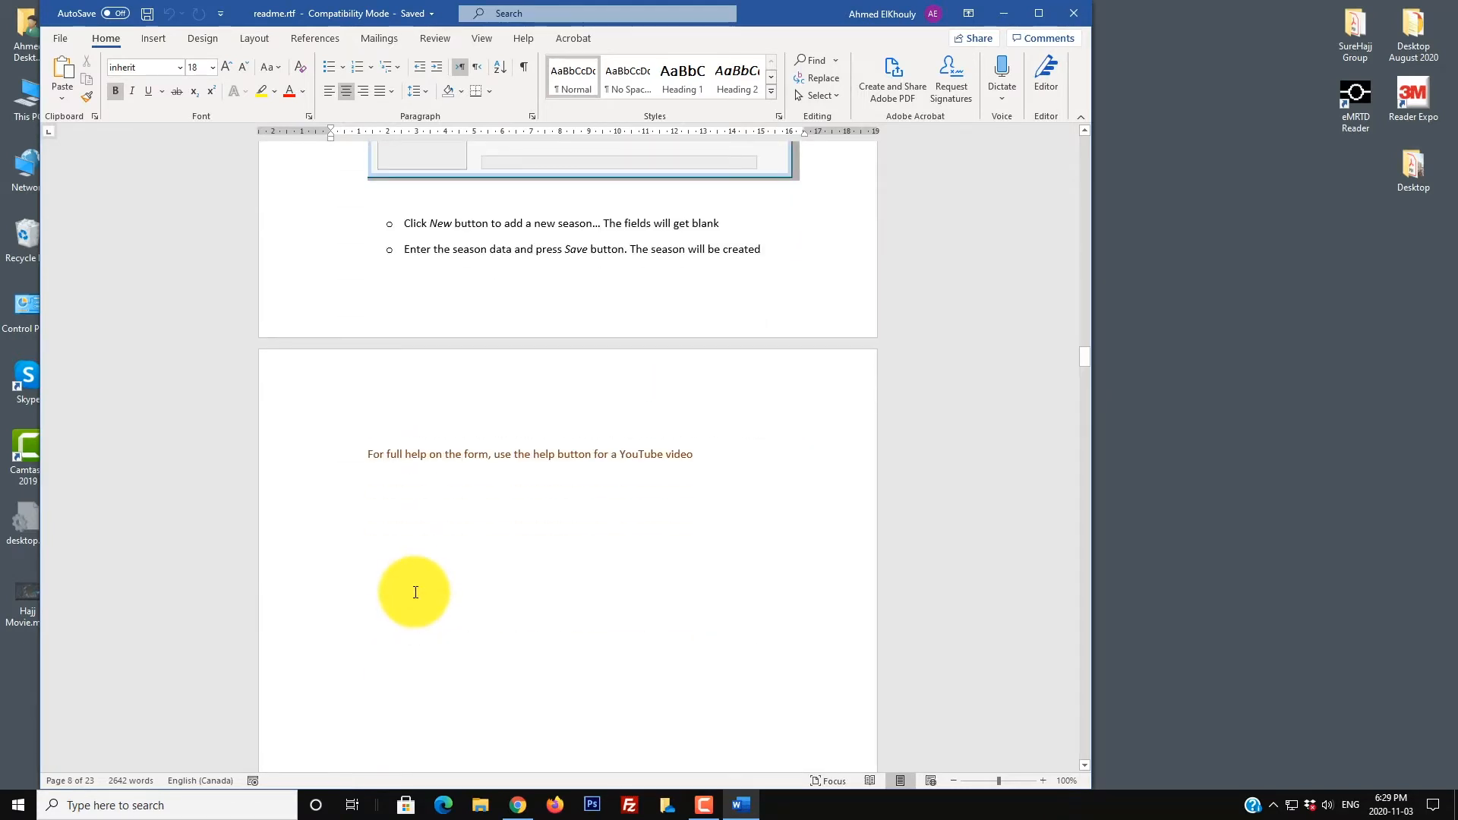
{"action": "scroll", "coordinate": [416, 592], "scroll_direction": "down", "scroll_amount": 6}
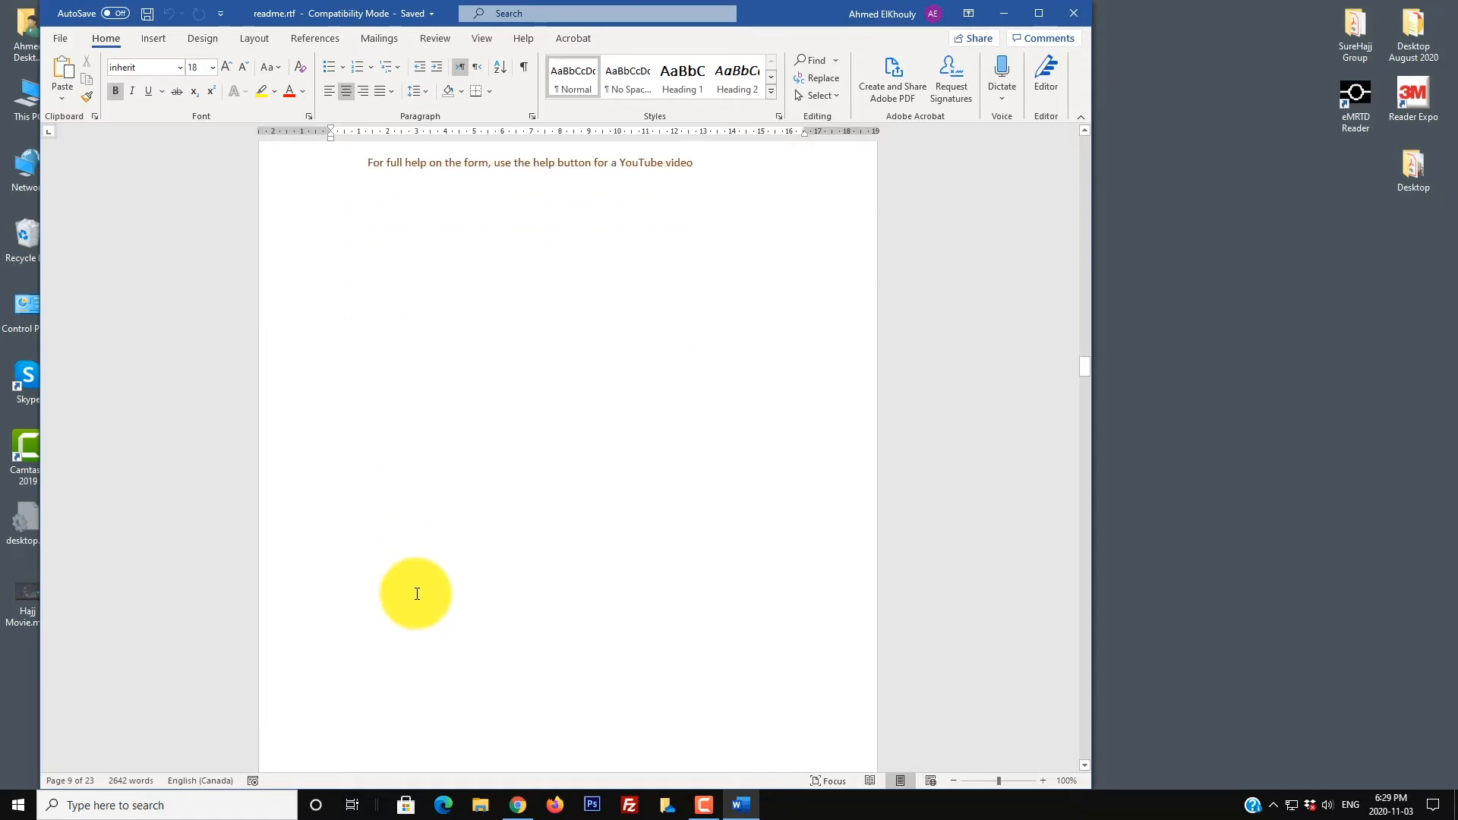
{"action": "scroll", "coordinate": [417, 594], "scroll_direction": "down", "scroll_amount": 20}
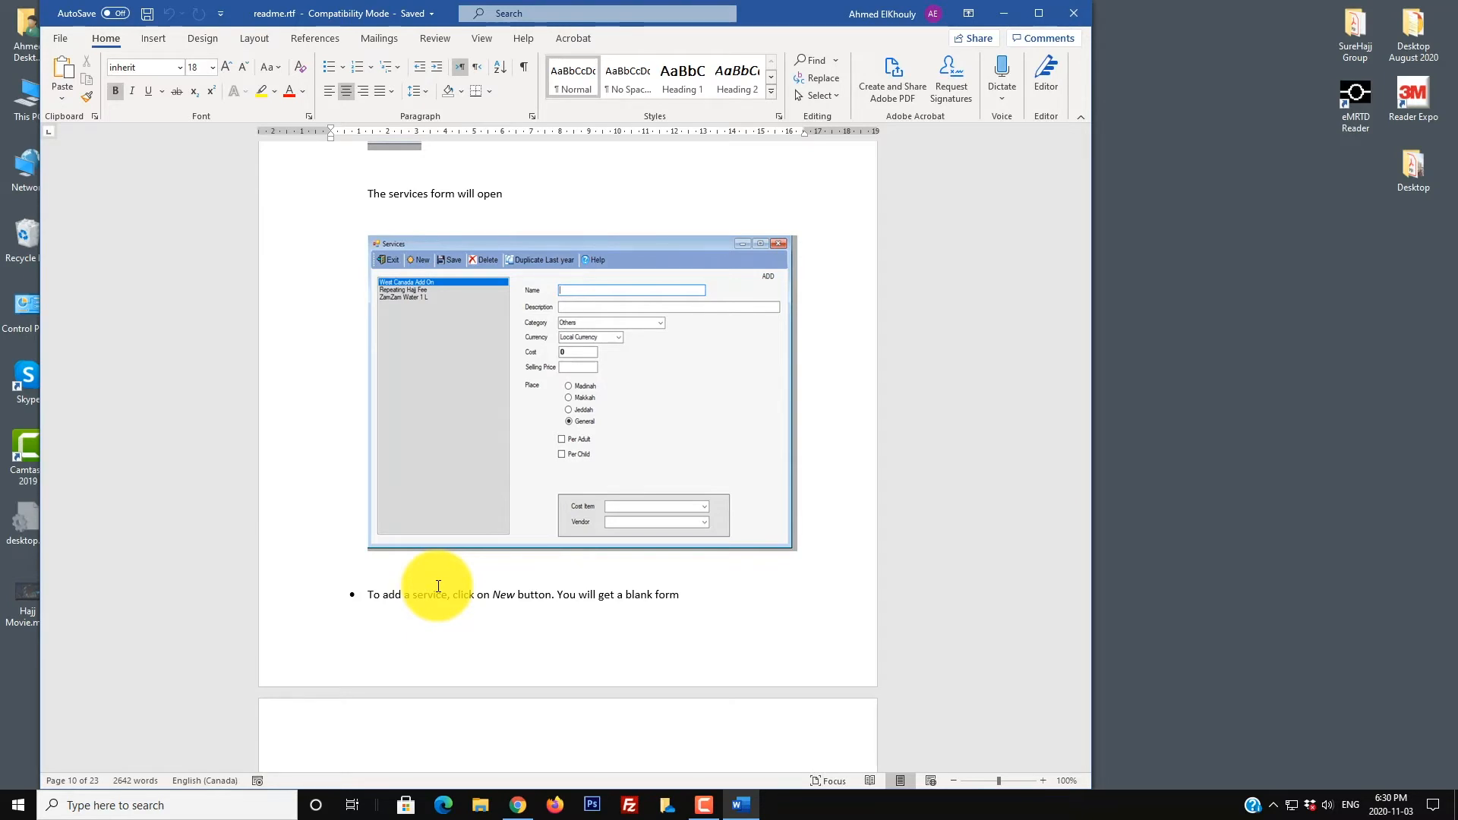
{"action": "scroll", "coordinate": [438, 586], "scroll_direction": "down", "scroll_amount": 15}
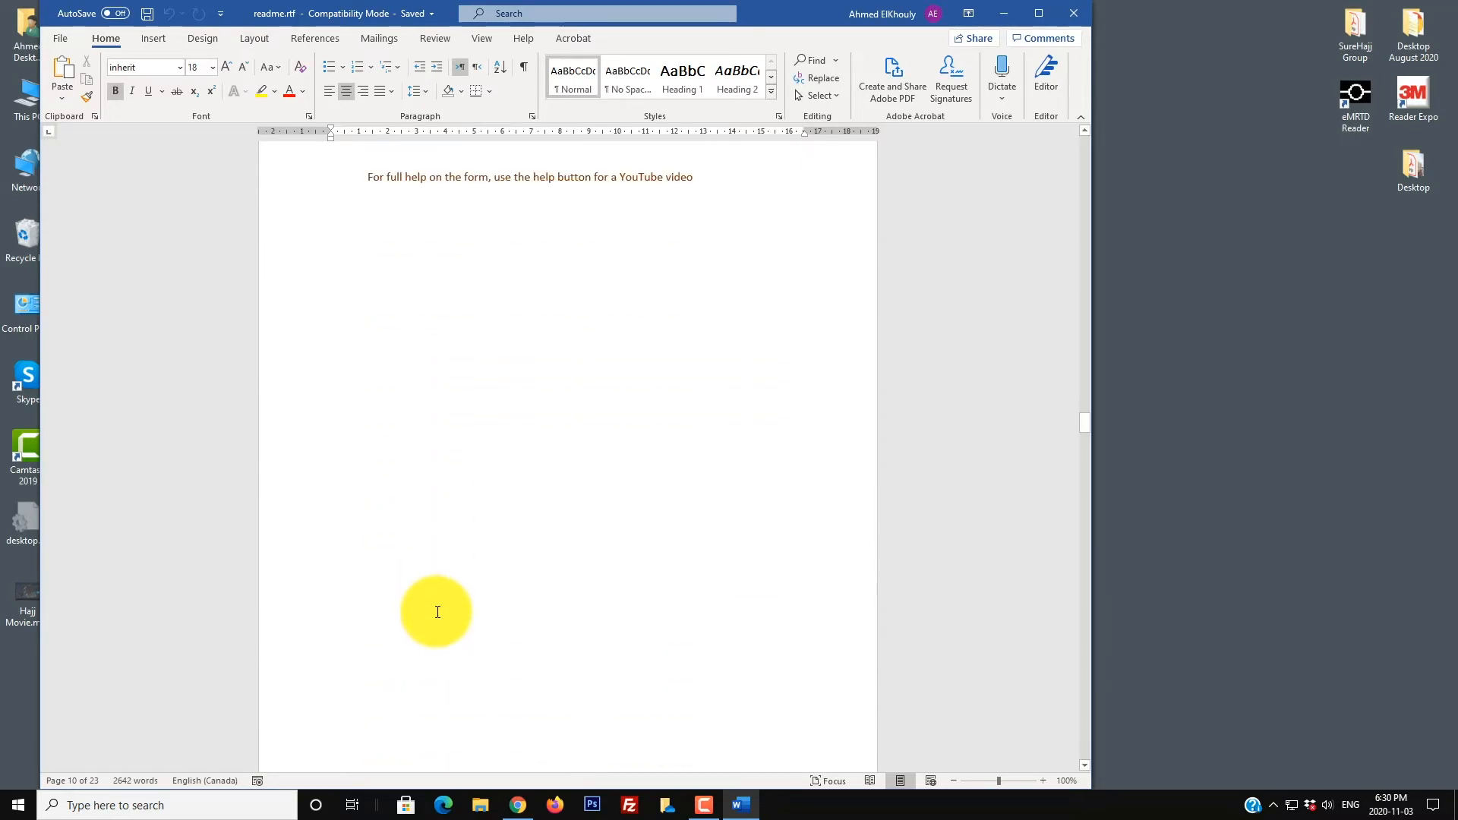
{"action": "scroll", "coordinate": [435, 628], "scroll_direction": "down", "scroll_amount": 14}
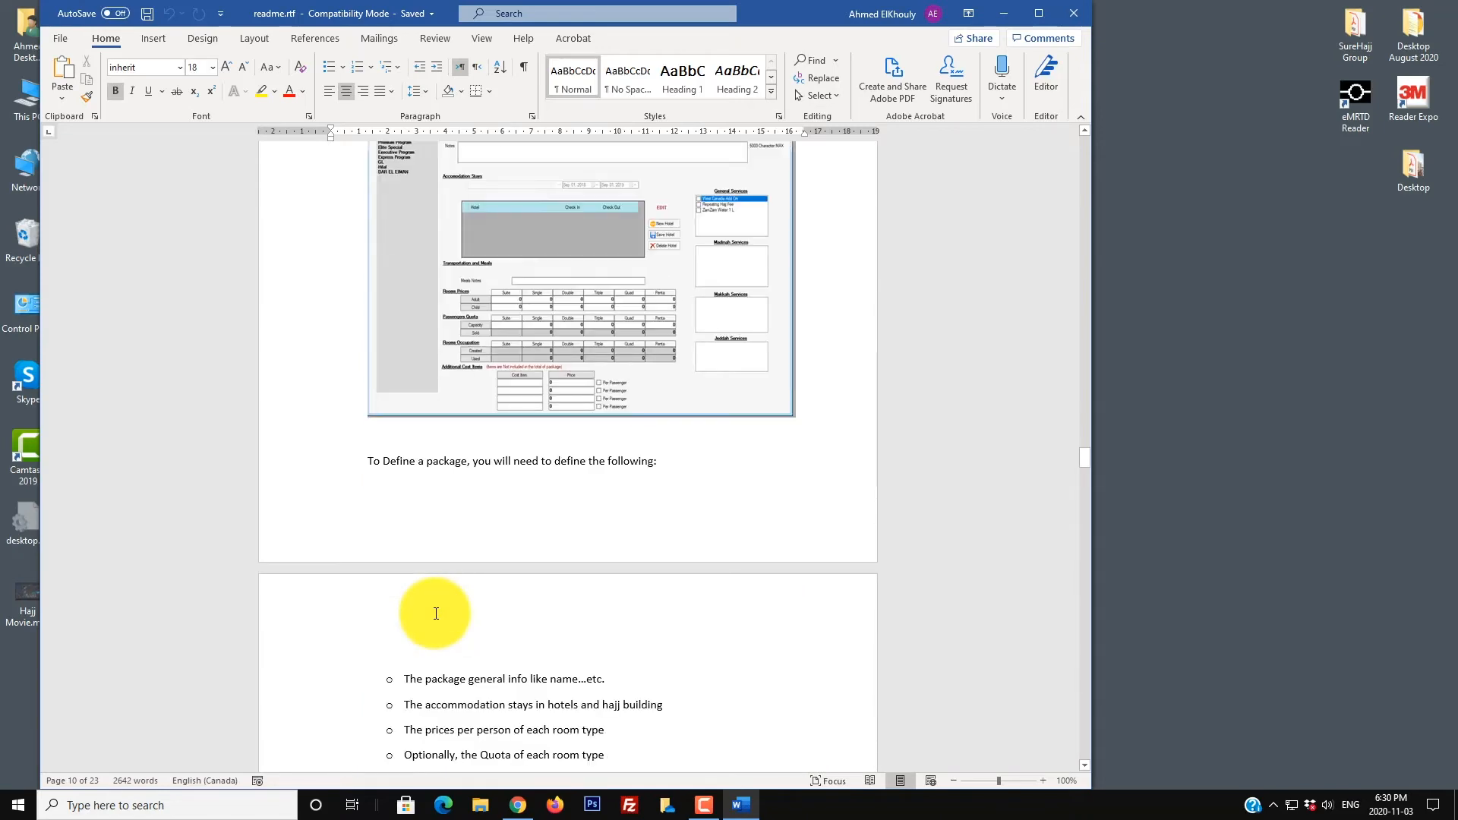
{"action": "scroll", "coordinate": [436, 612], "scroll_direction": "down", "scroll_amount": 15}
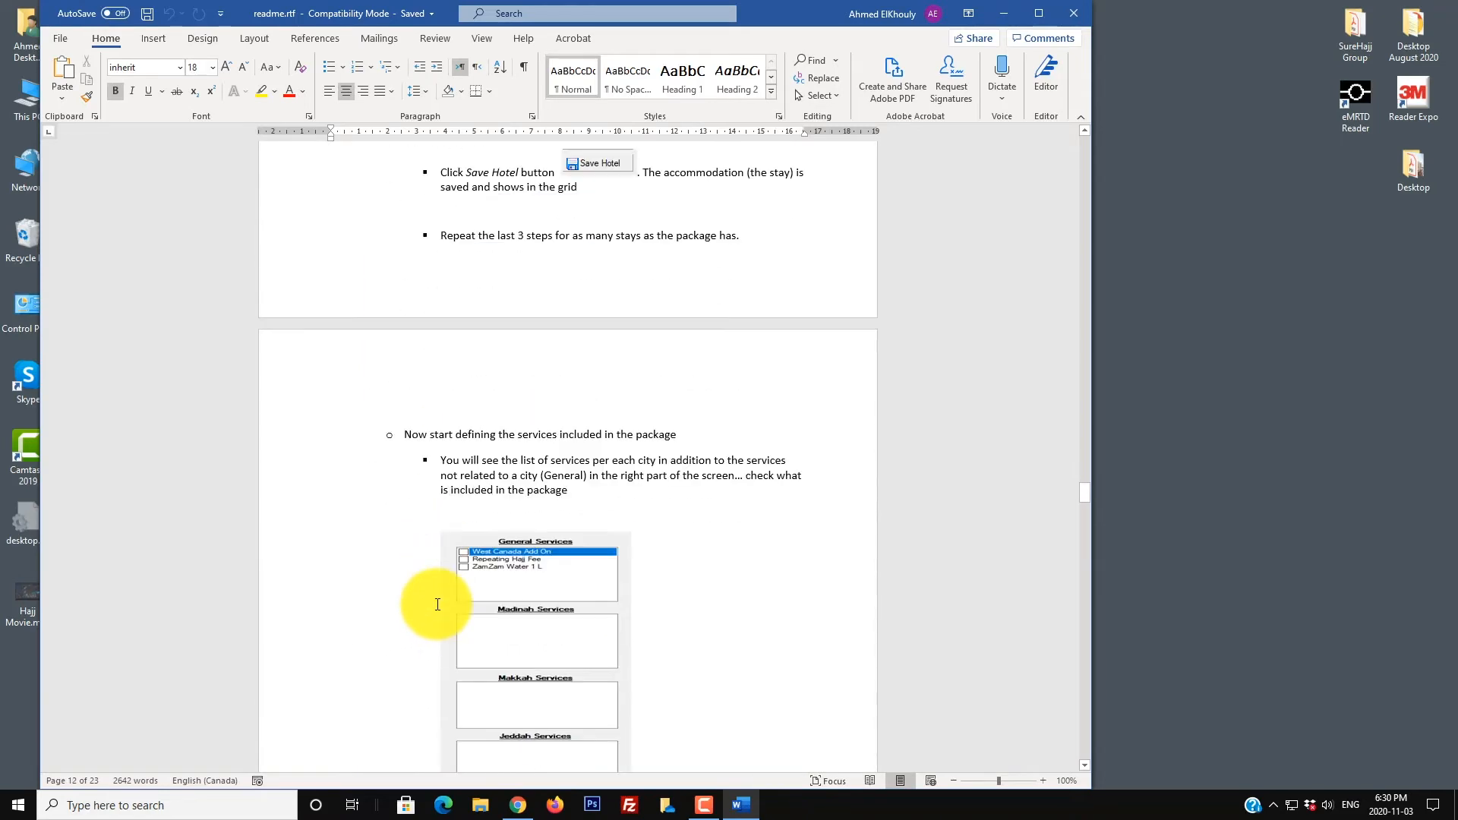
{"action": "scroll", "coordinate": [435, 610], "scroll_direction": "down", "scroll_amount": 15}
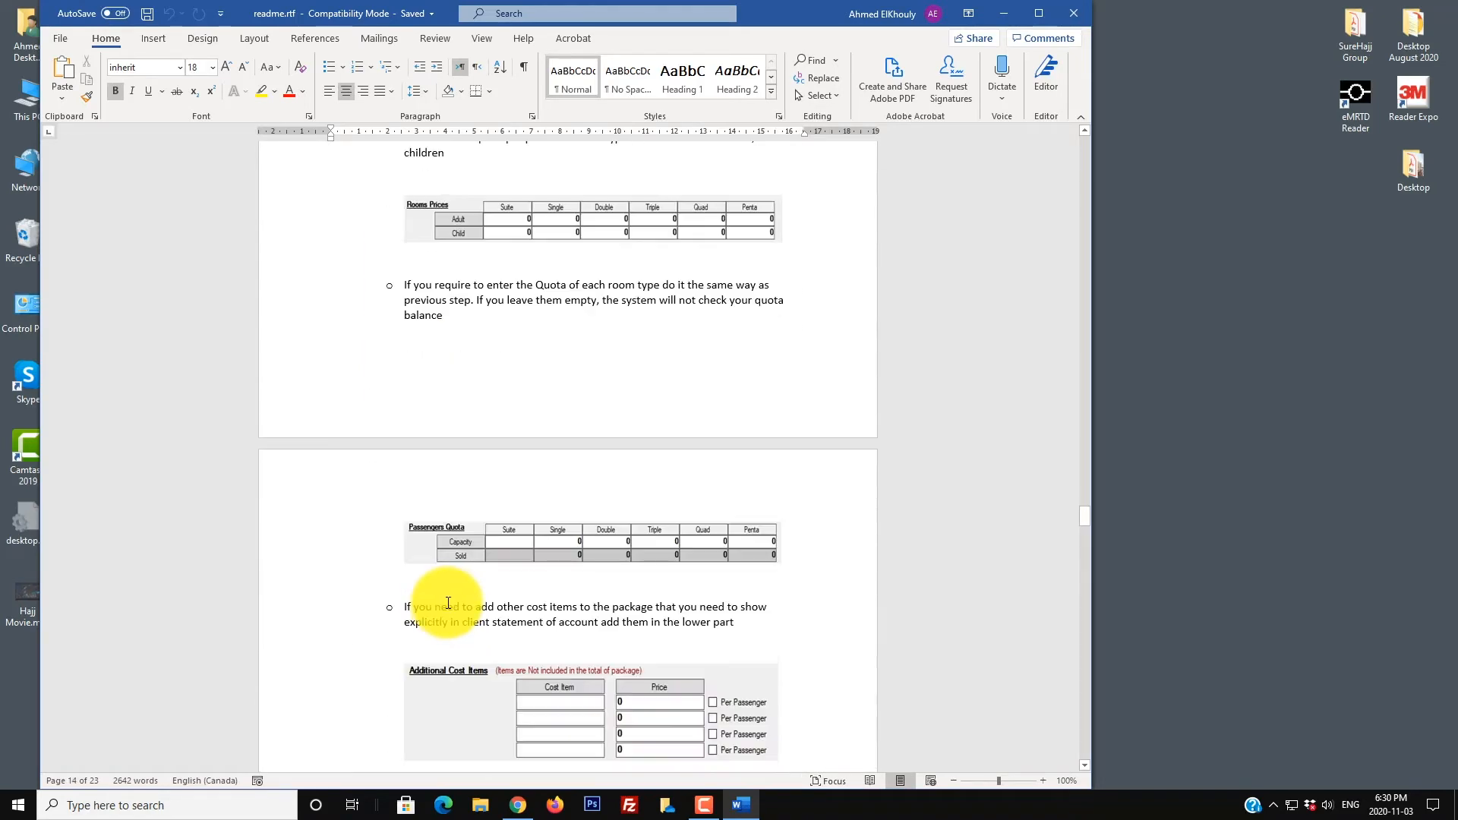
{"action": "scroll", "coordinate": [462, 596], "scroll_direction": "down", "scroll_amount": 15}
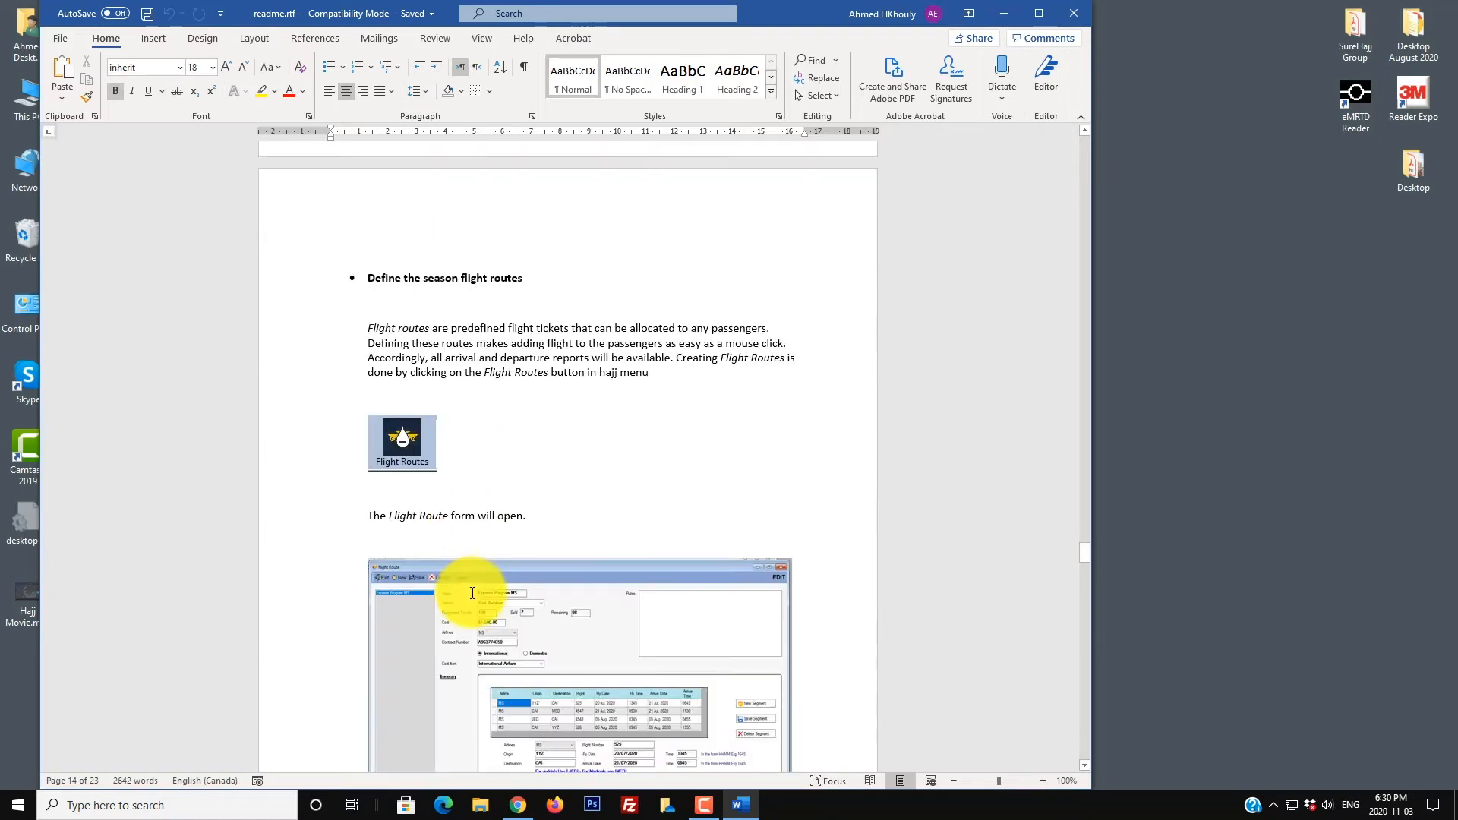
{"action": "scroll", "coordinate": [452, 584], "scroll_direction": "down", "scroll_amount": 15}
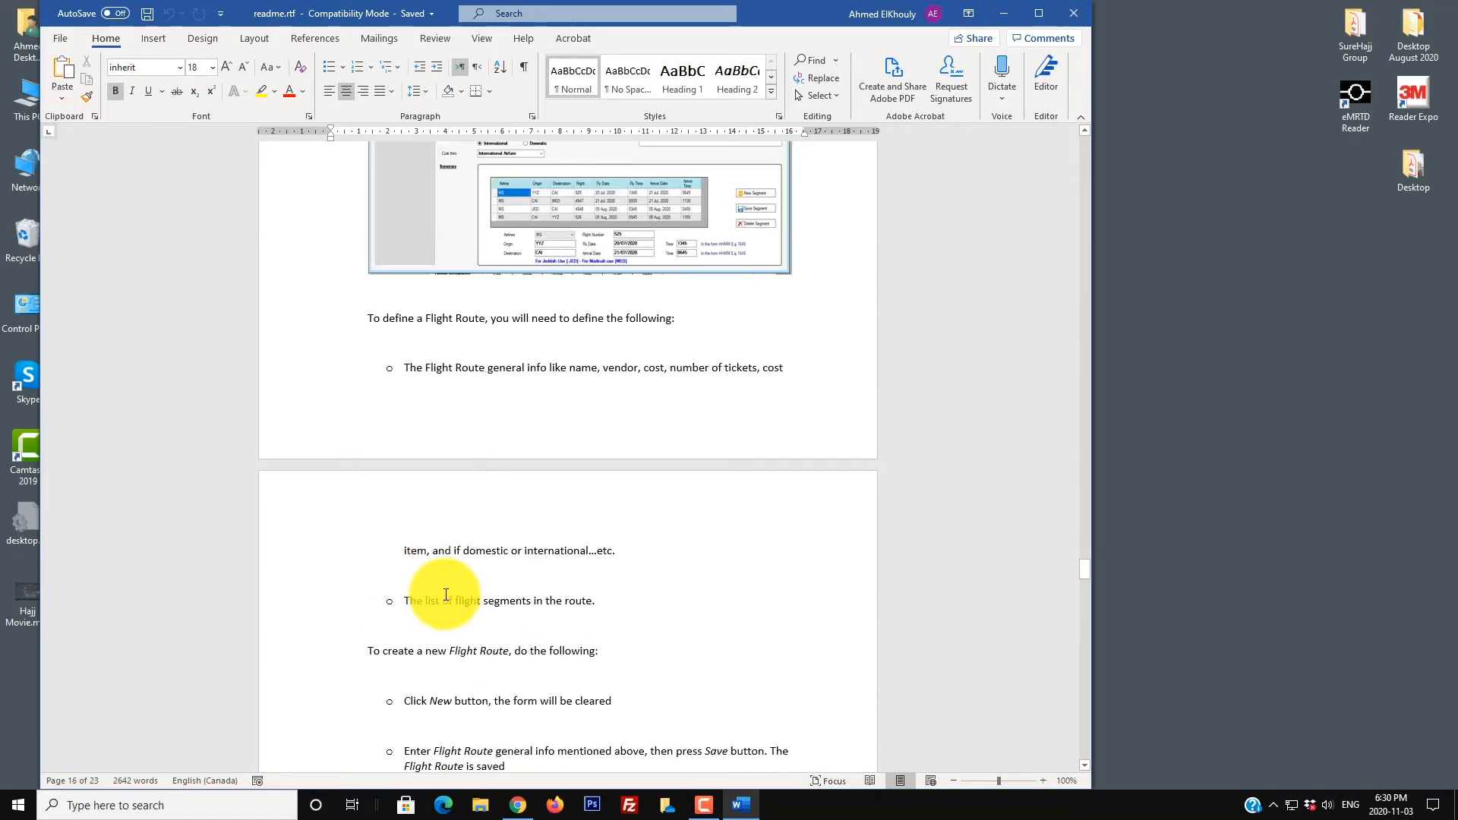
{"action": "scroll", "coordinate": [446, 560], "scroll_direction": "down", "scroll_amount": 8}
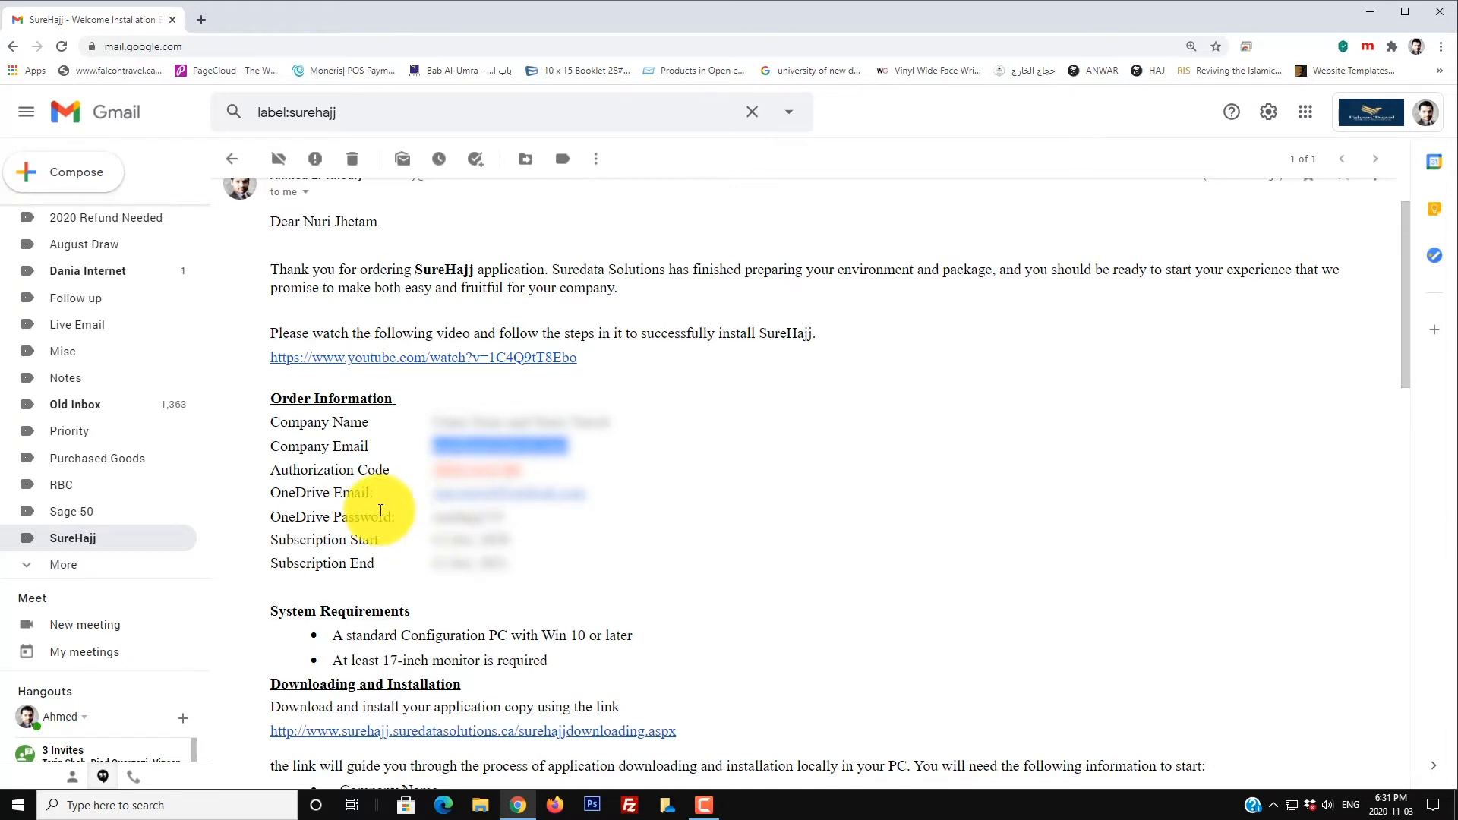
Step: Highlight the OneDrive Email and OneDrive Password entries in the email's order information
{"action": "left_click_drag", "start_coordinate": [273, 494], "coordinate": [367, 495]}
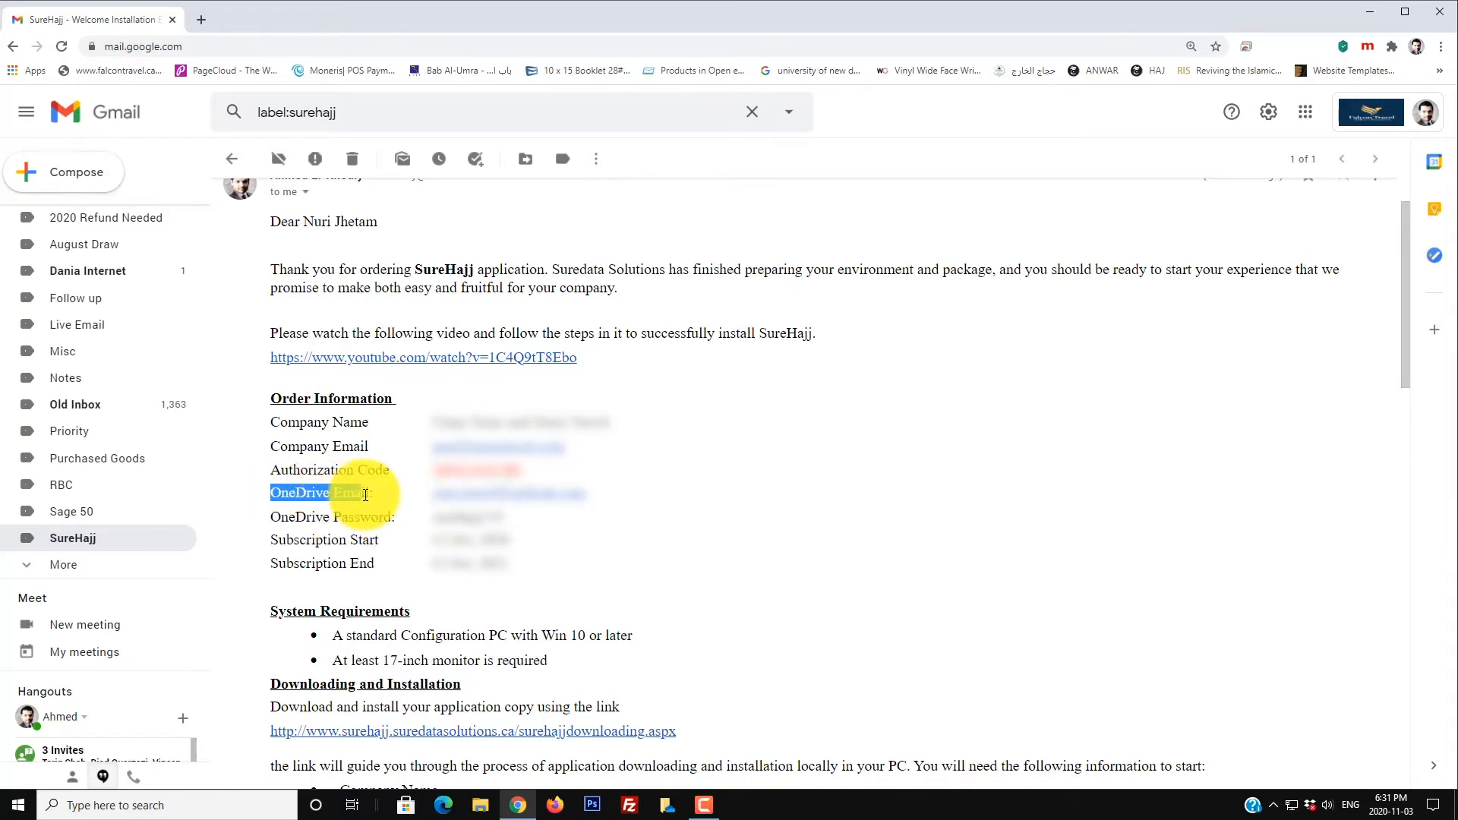
{"action": "left_click", "coordinate": [278, 519]}
{"action": "left_click_drag", "start_coordinate": [278, 520], "coordinate": [396, 518]}
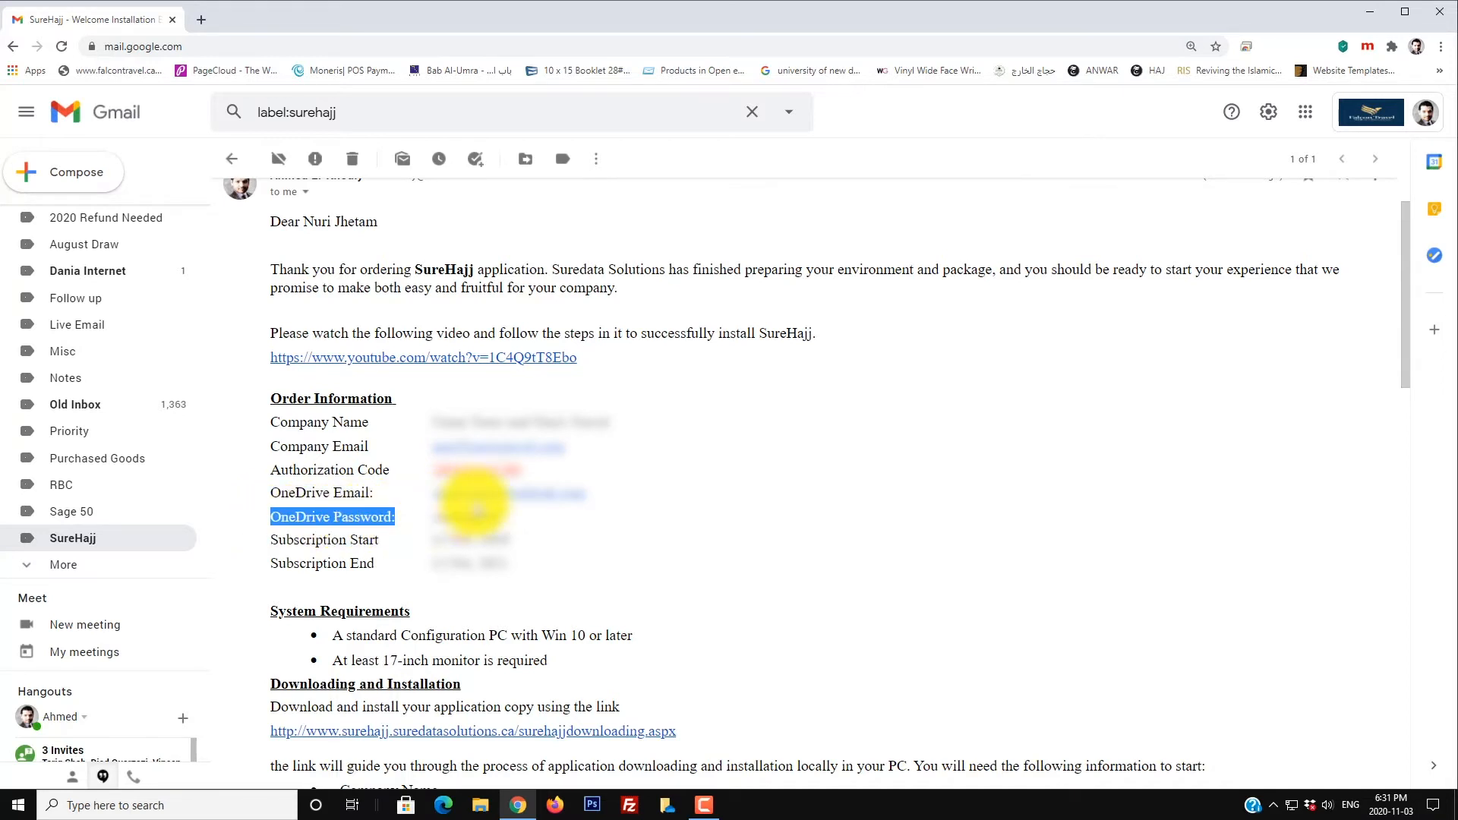
{"action": "left_click", "coordinate": [476, 522]}
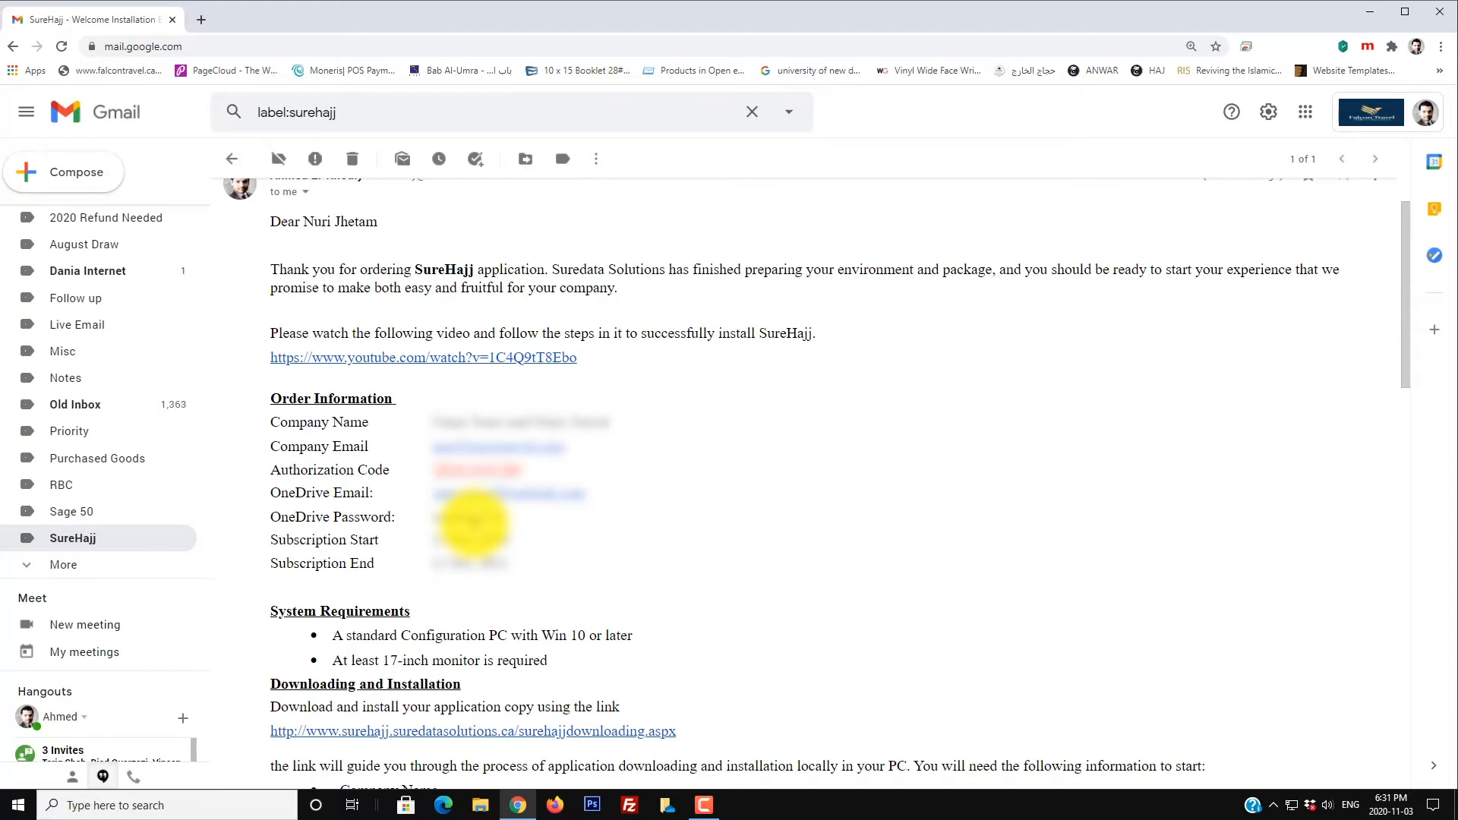
Step: Search 'download onedrive' in a new tab and open Microsoft's OneDrive for Windows download page
{"action": "left_click", "coordinate": [202, 19]}
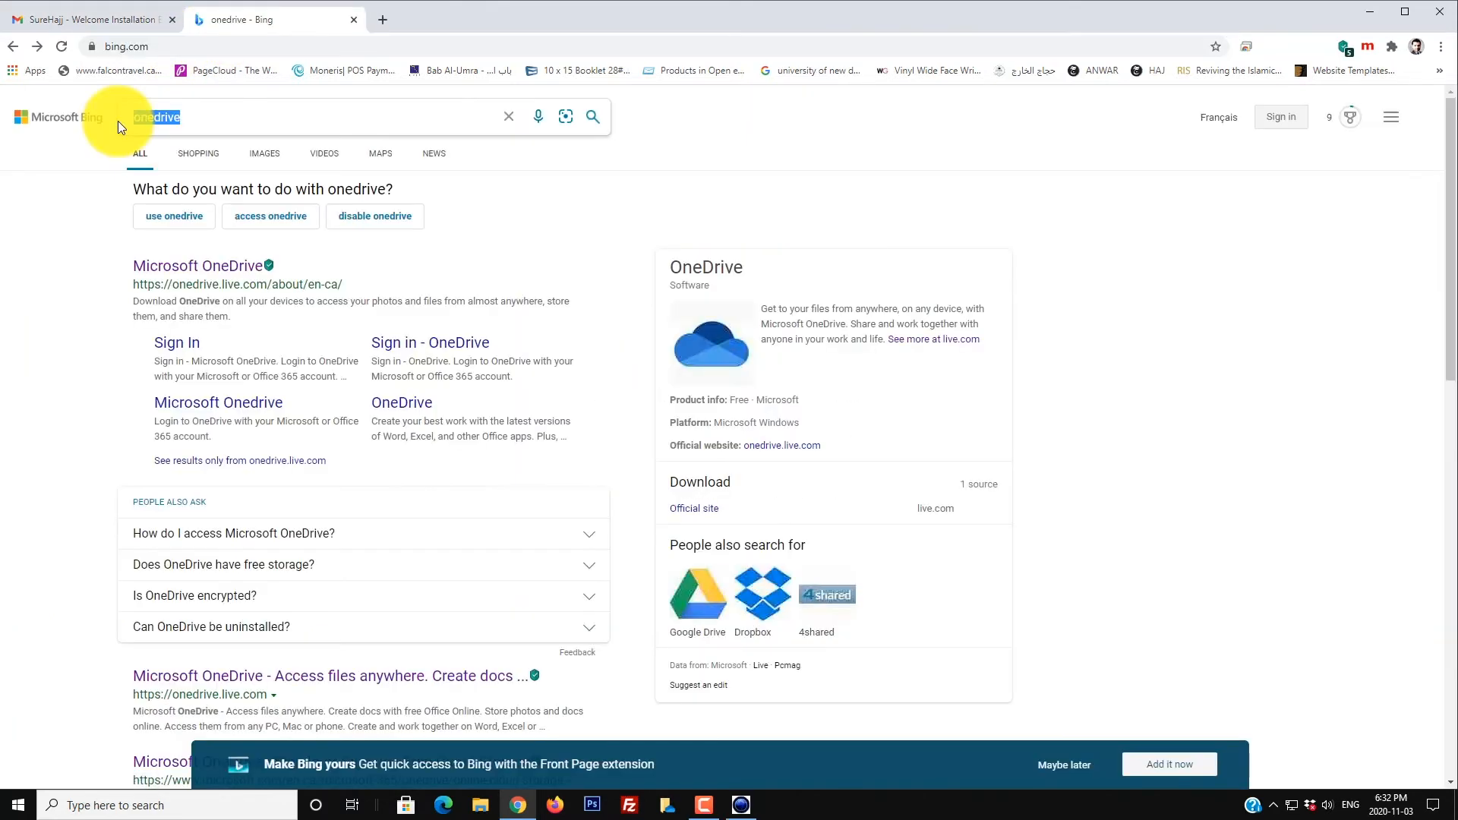
{"action": "type", "text": "do"}
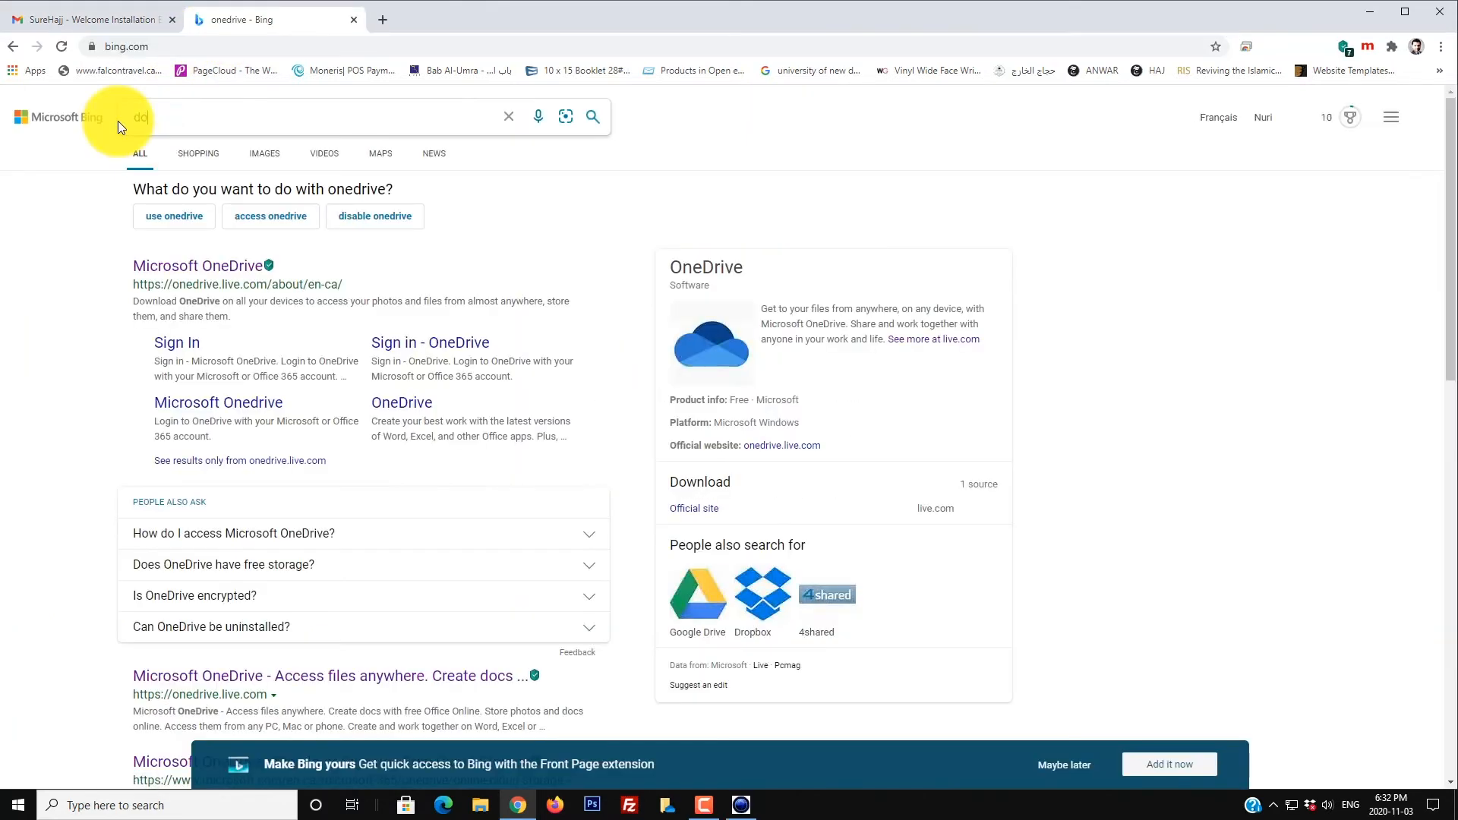
{"action": "type", "text": "wnload o"}
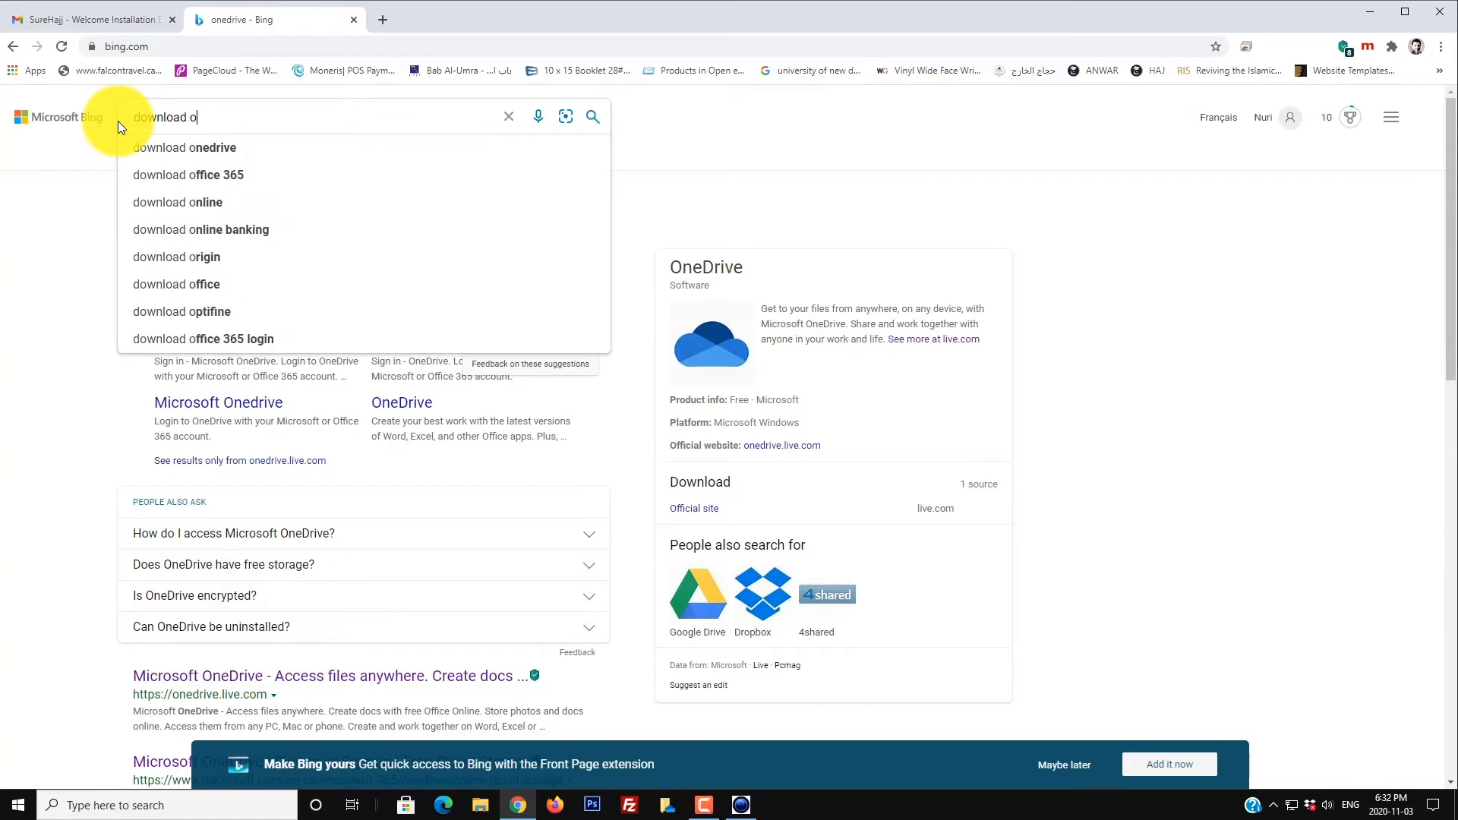
{"action": "type", "text": "one"}
{"action": "key", "text": "BackSpace"}
{"action": "key", "text": "BackSpace"}
{"action": "key", "text": "BackSpace"}
{"action": "type", "text": "nedrive"}
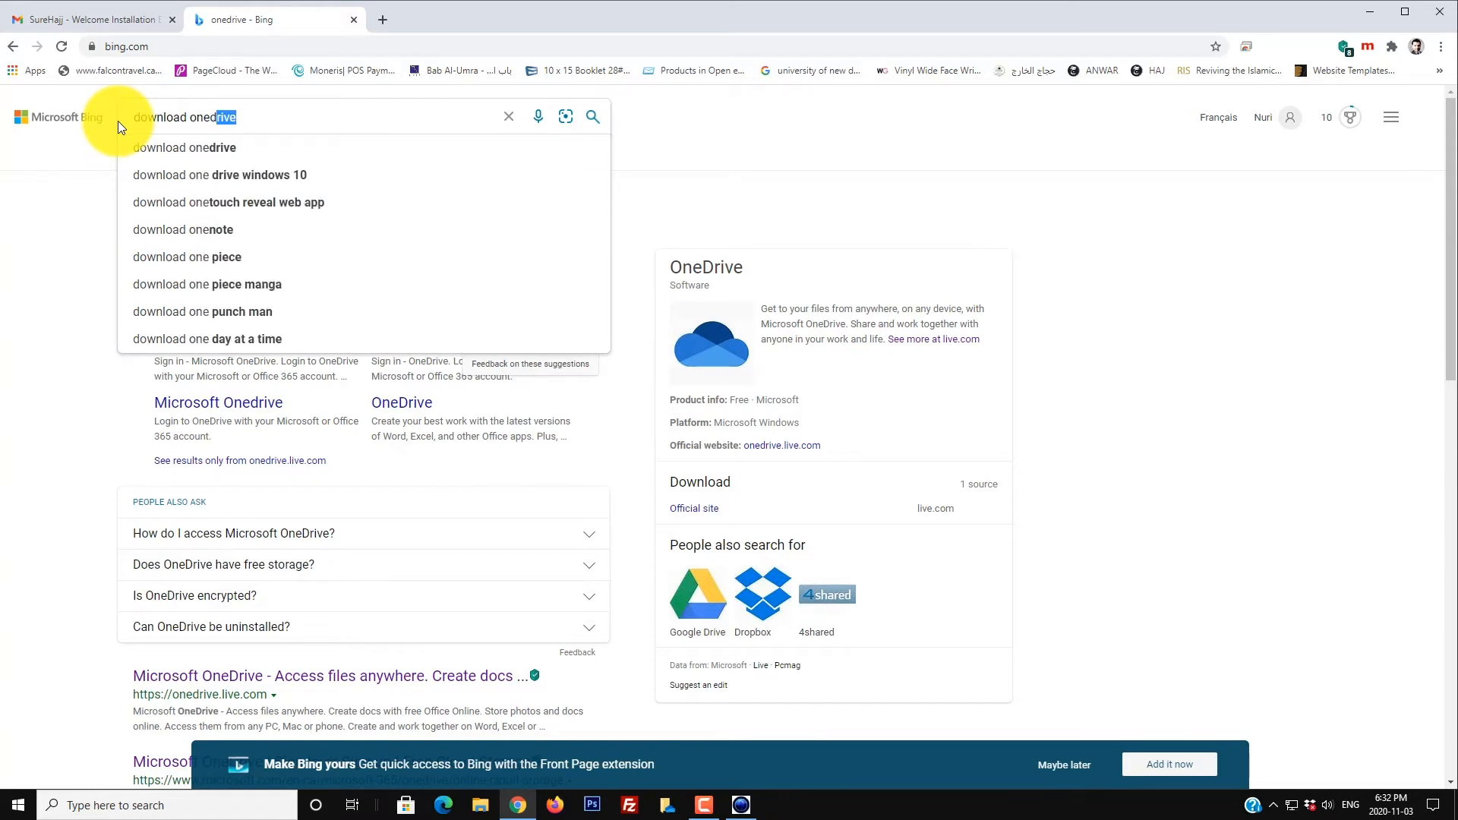
{"action": "key", "text": "Return"}
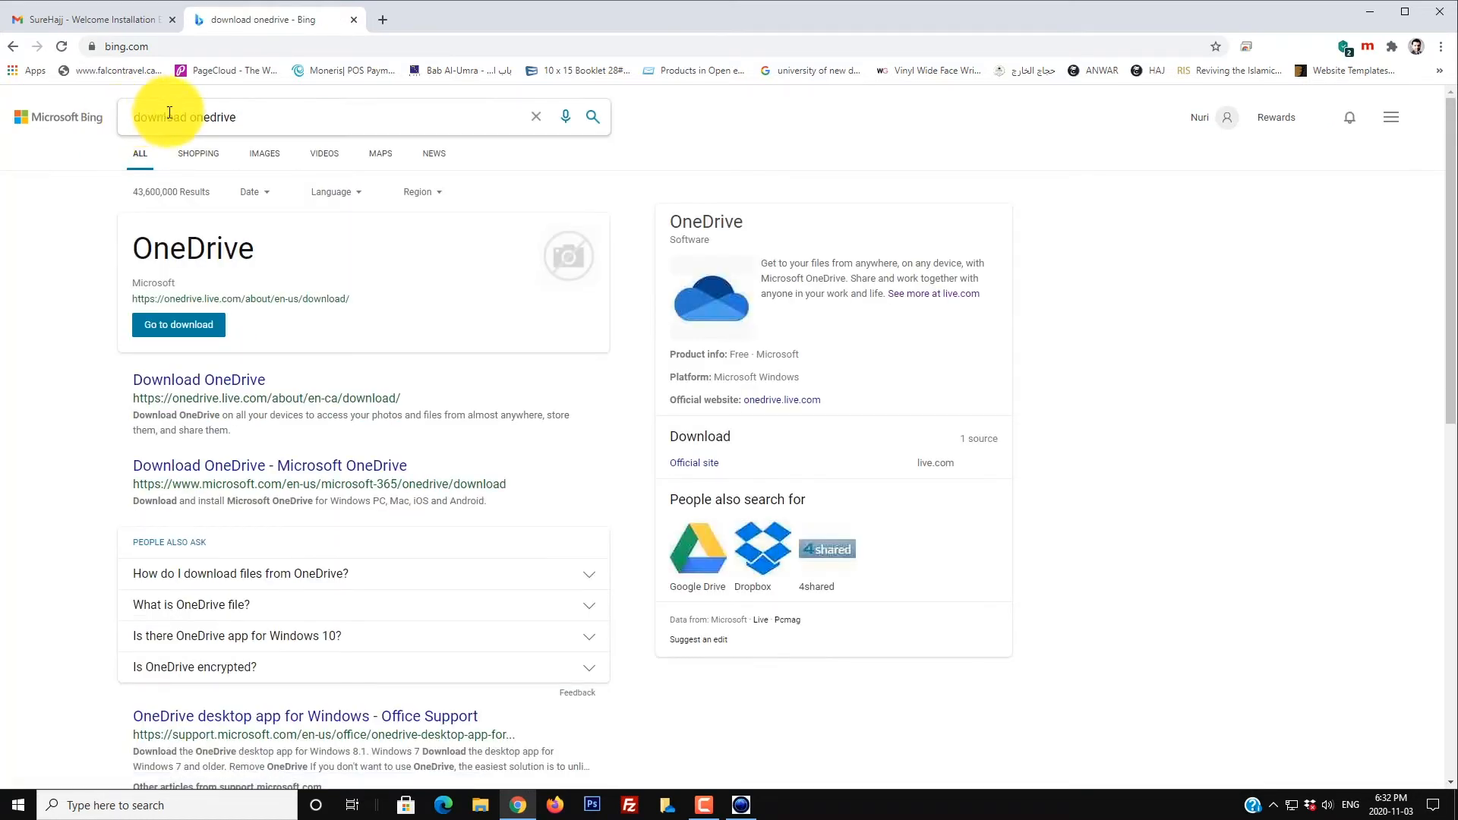
{"action": "left_click", "coordinate": [184, 328]}
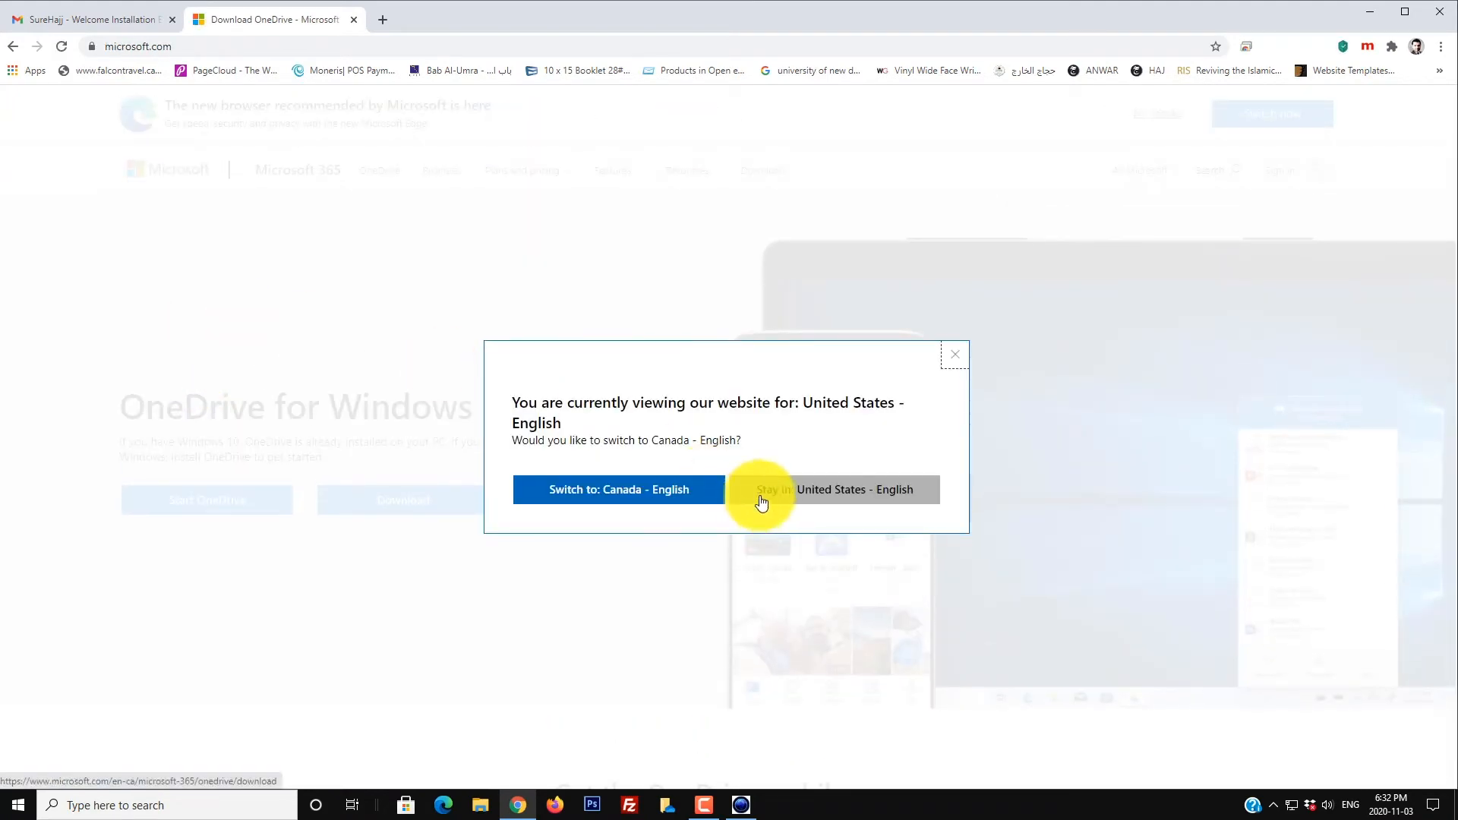
{"action": "left_click", "coordinate": [954, 355]}
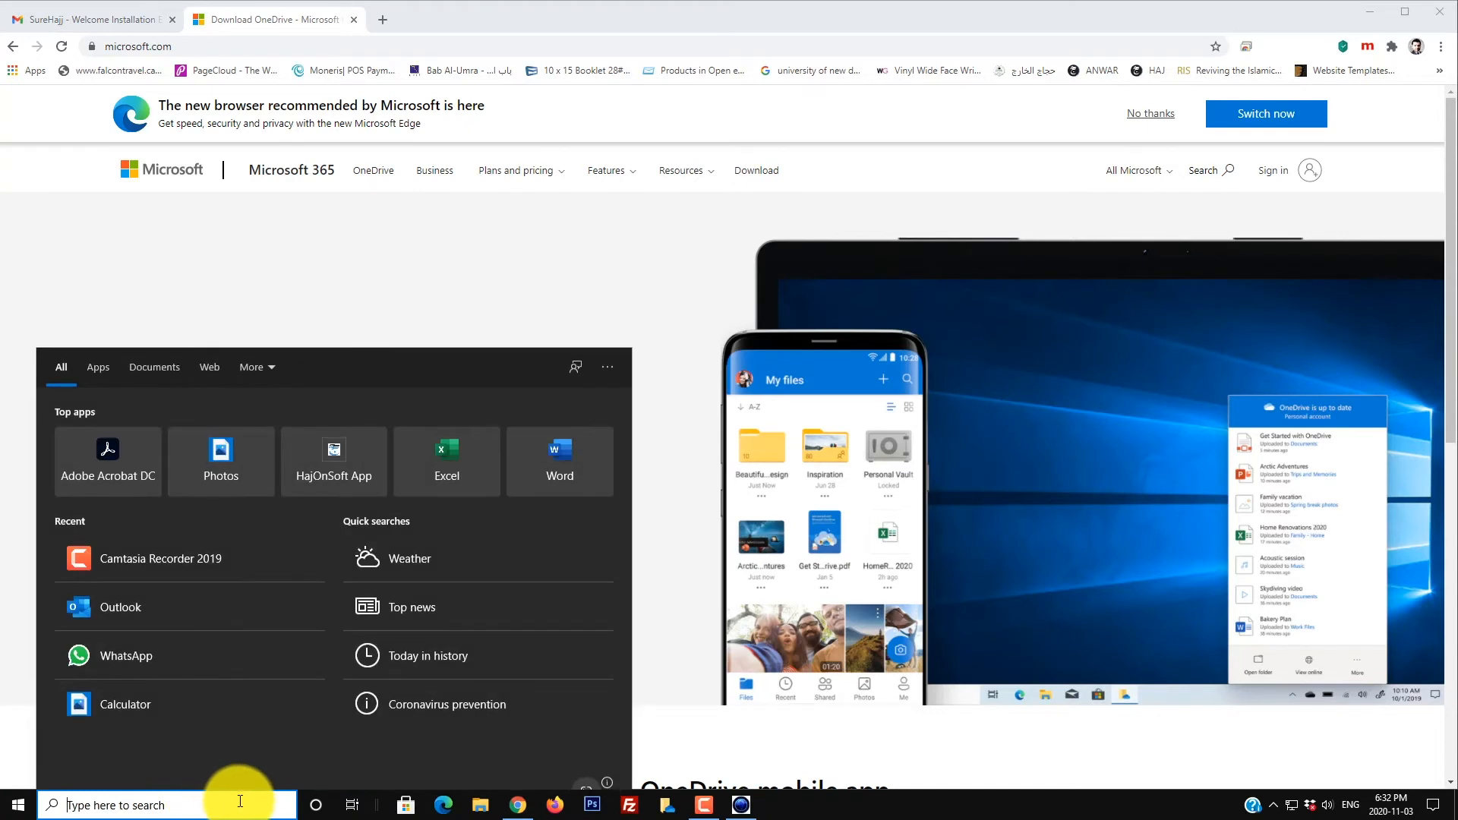
Step: Launch the OneDrive app from Windows search and minimize Chrome to reveal its sign-in window
{"action": "type", "text": "onedrive"}
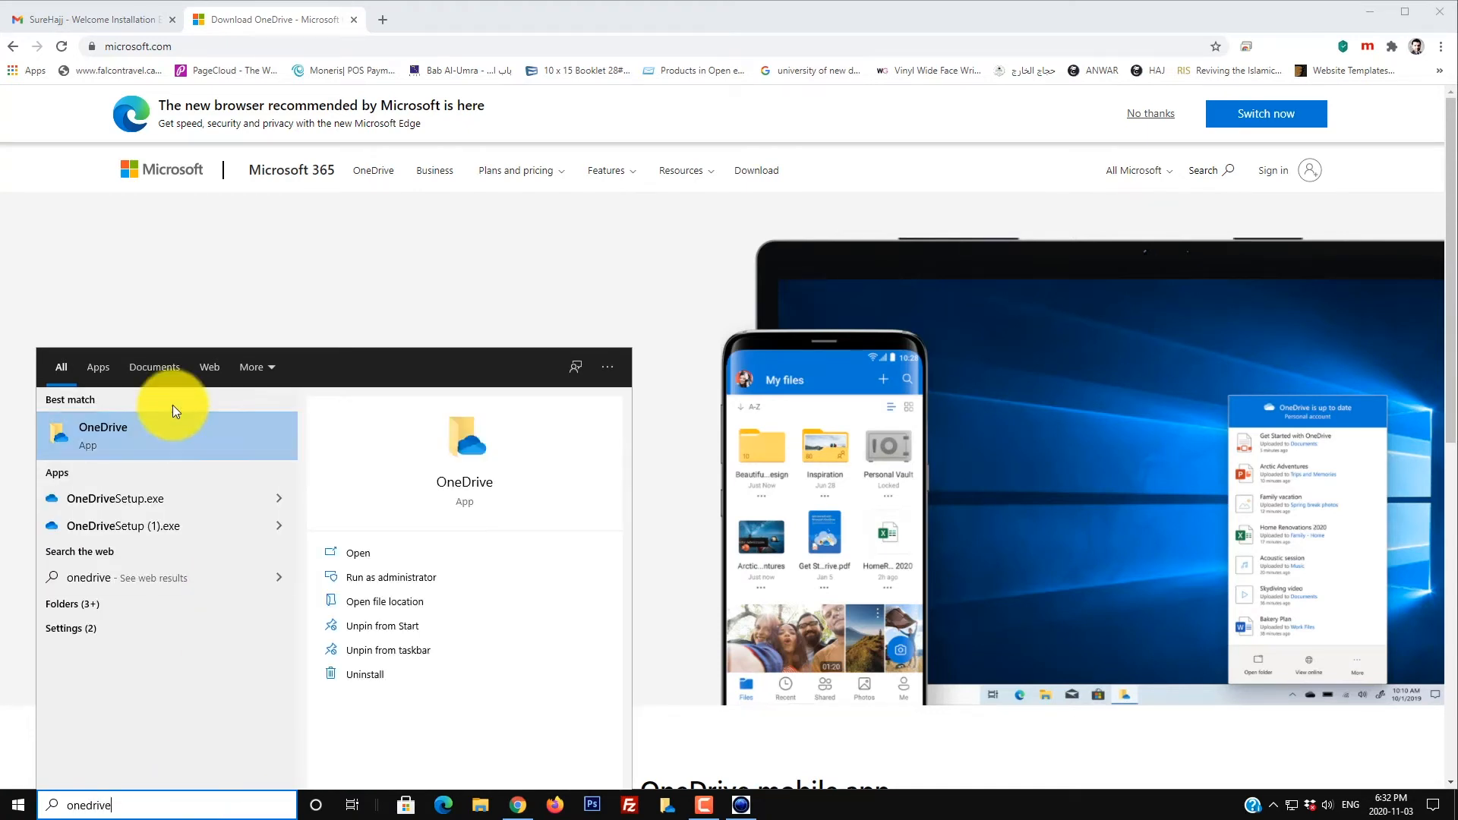
{"action": "left_click", "coordinate": [157, 428]}
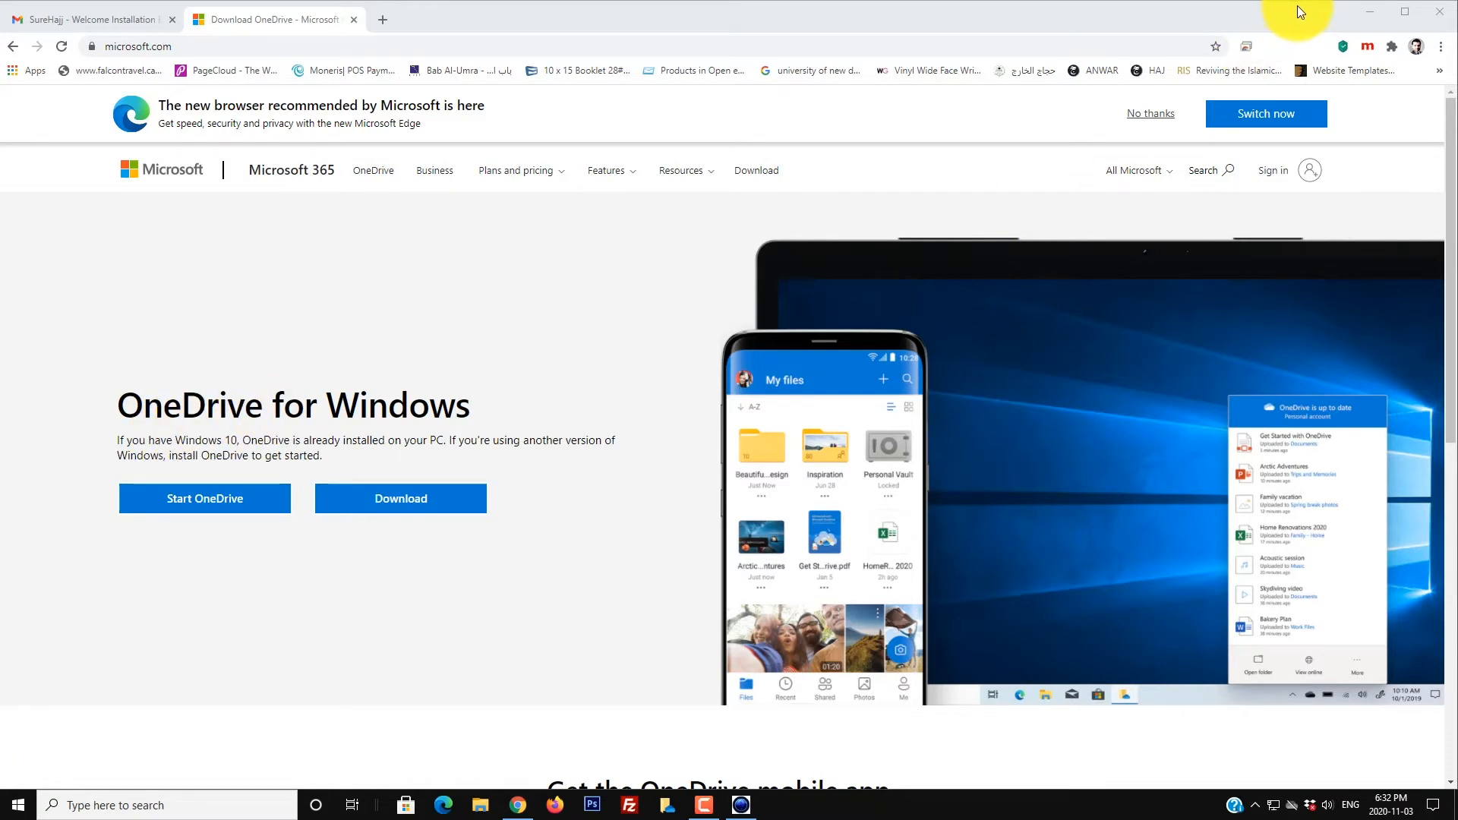
{"action": "left_click", "coordinate": [1369, 12]}
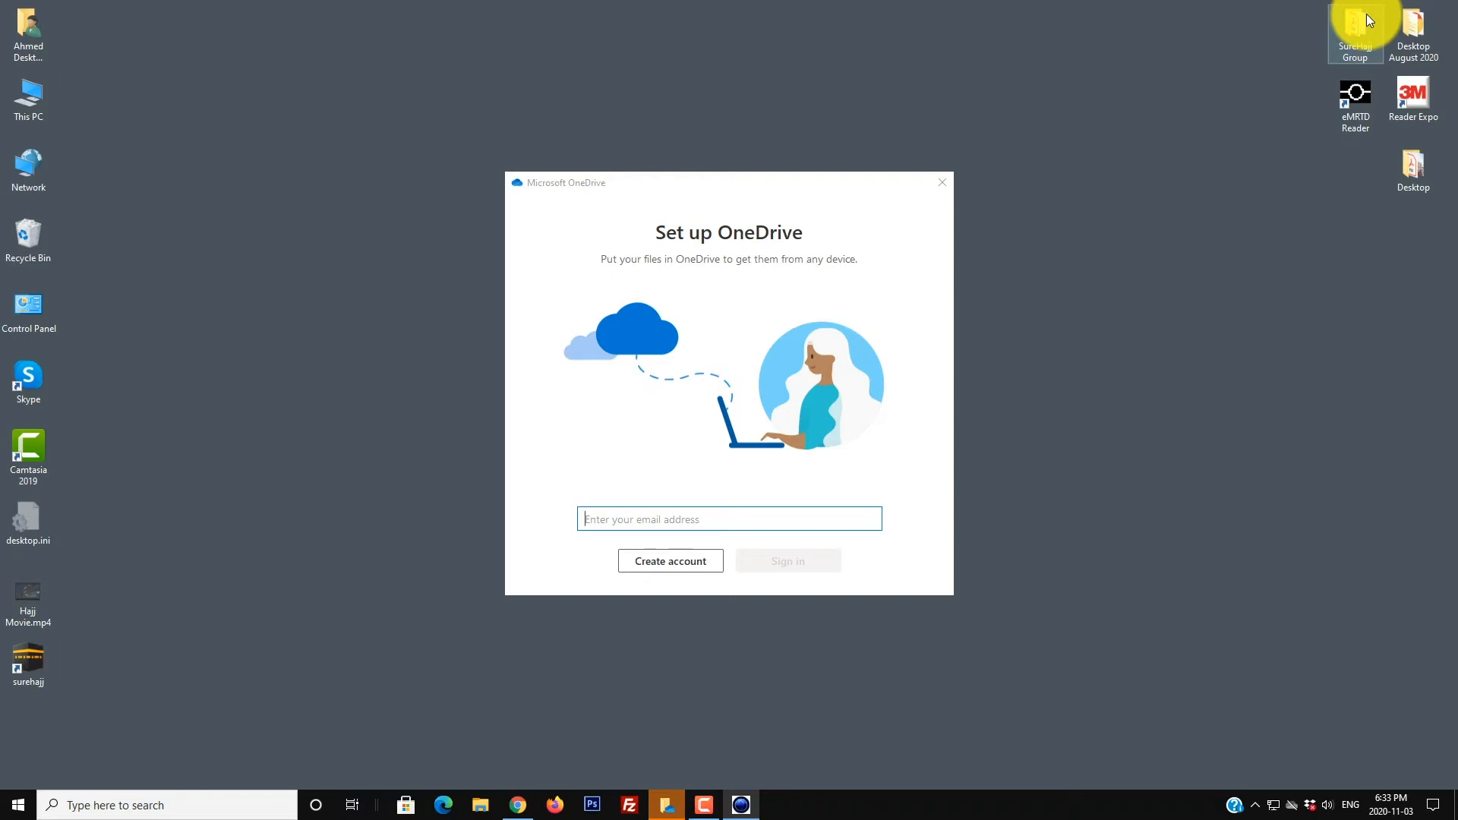
Step: Copy the OneDrive email address from the SureHajj email and narrow Chrome beside the OneDrive setup
{"action": "left_click", "coordinate": [518, 804]}
{"action": "left_click", "coordinate": [114, 19]}
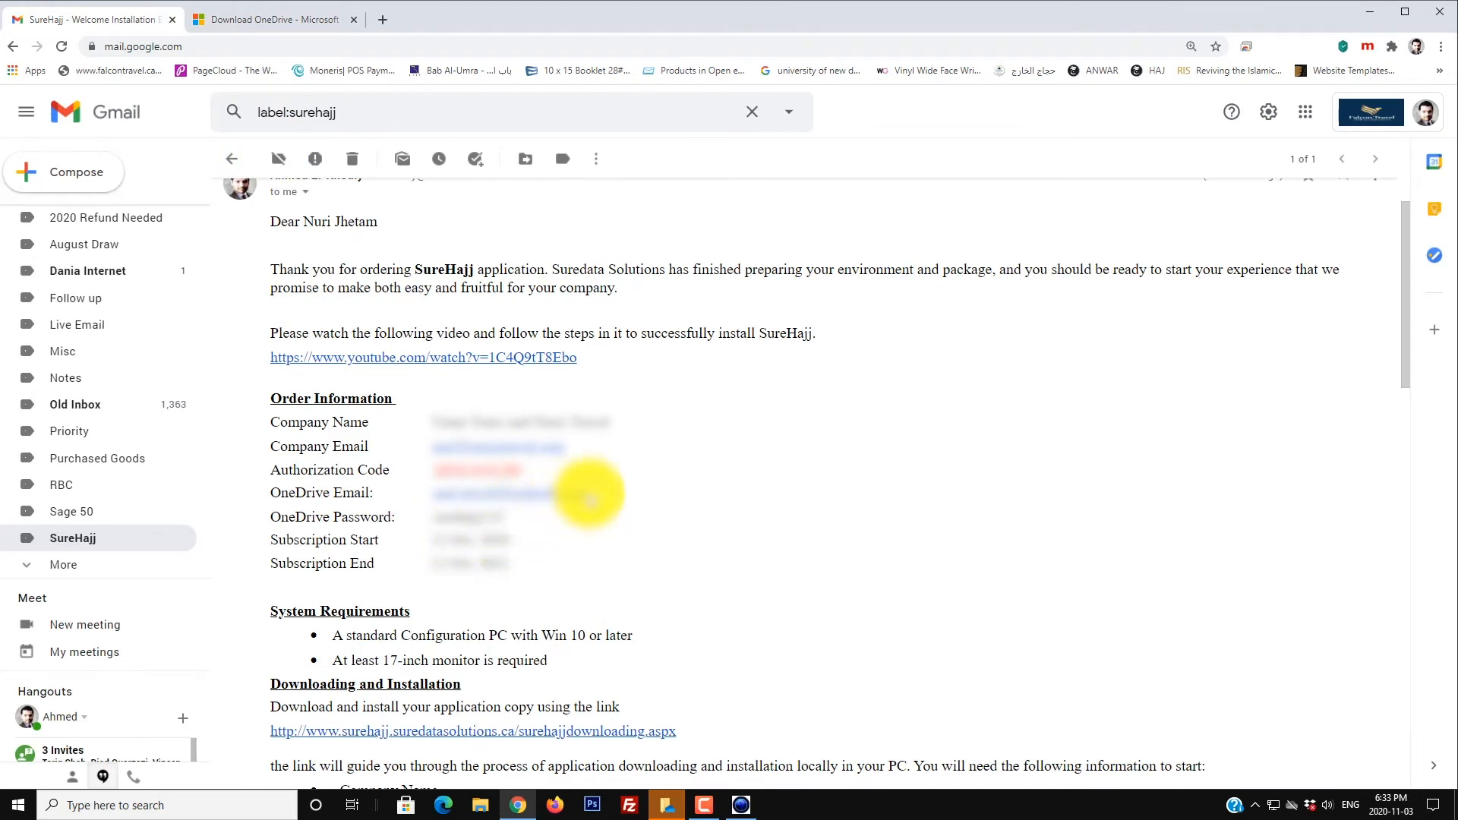
{"action": "left_click_drag", "start_coordinate": [586, 490], "coordinate": [433, 494]}
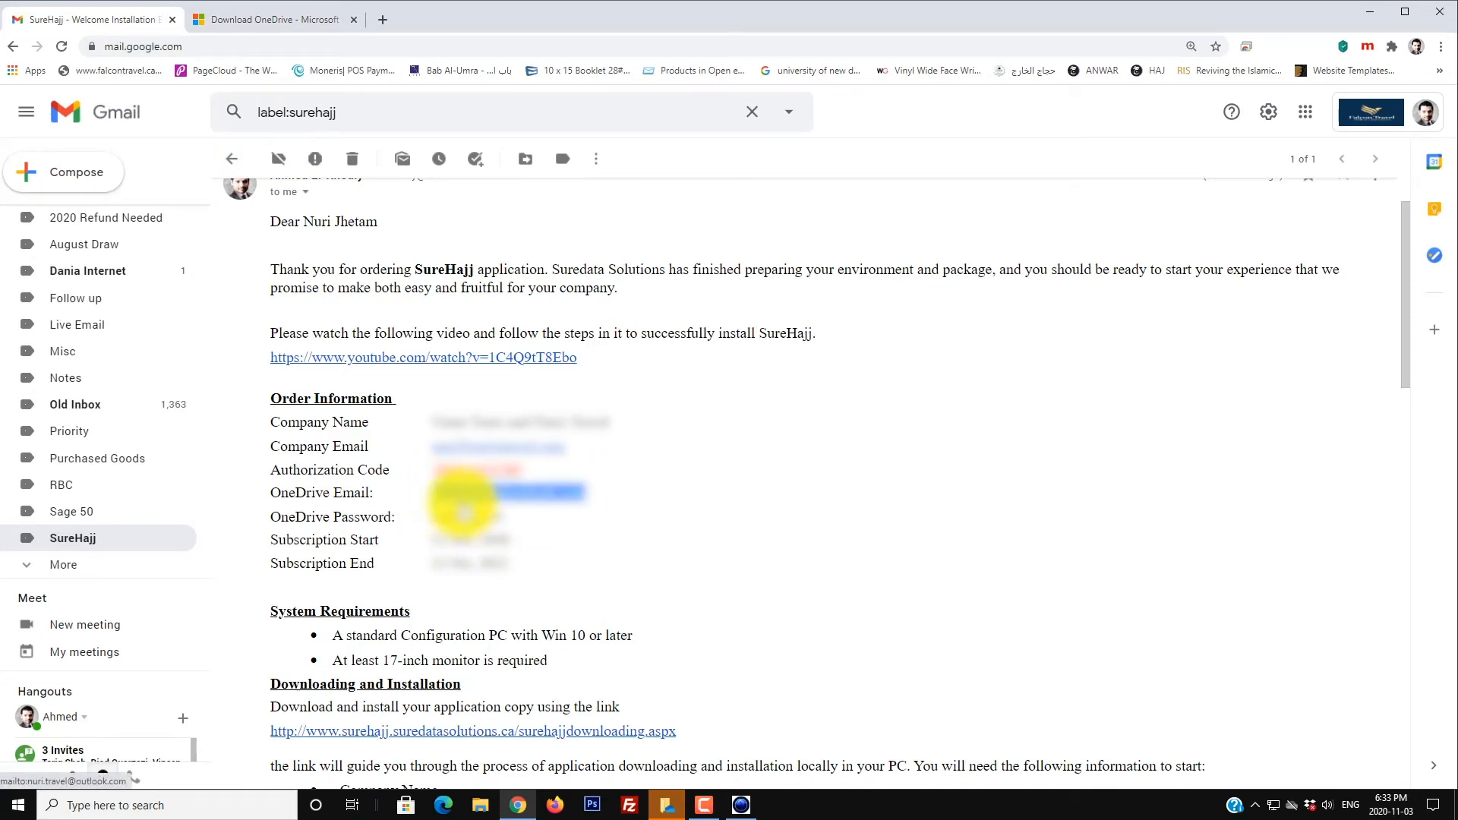
{"action": "left_click", "coordinate": [1406, 14]}
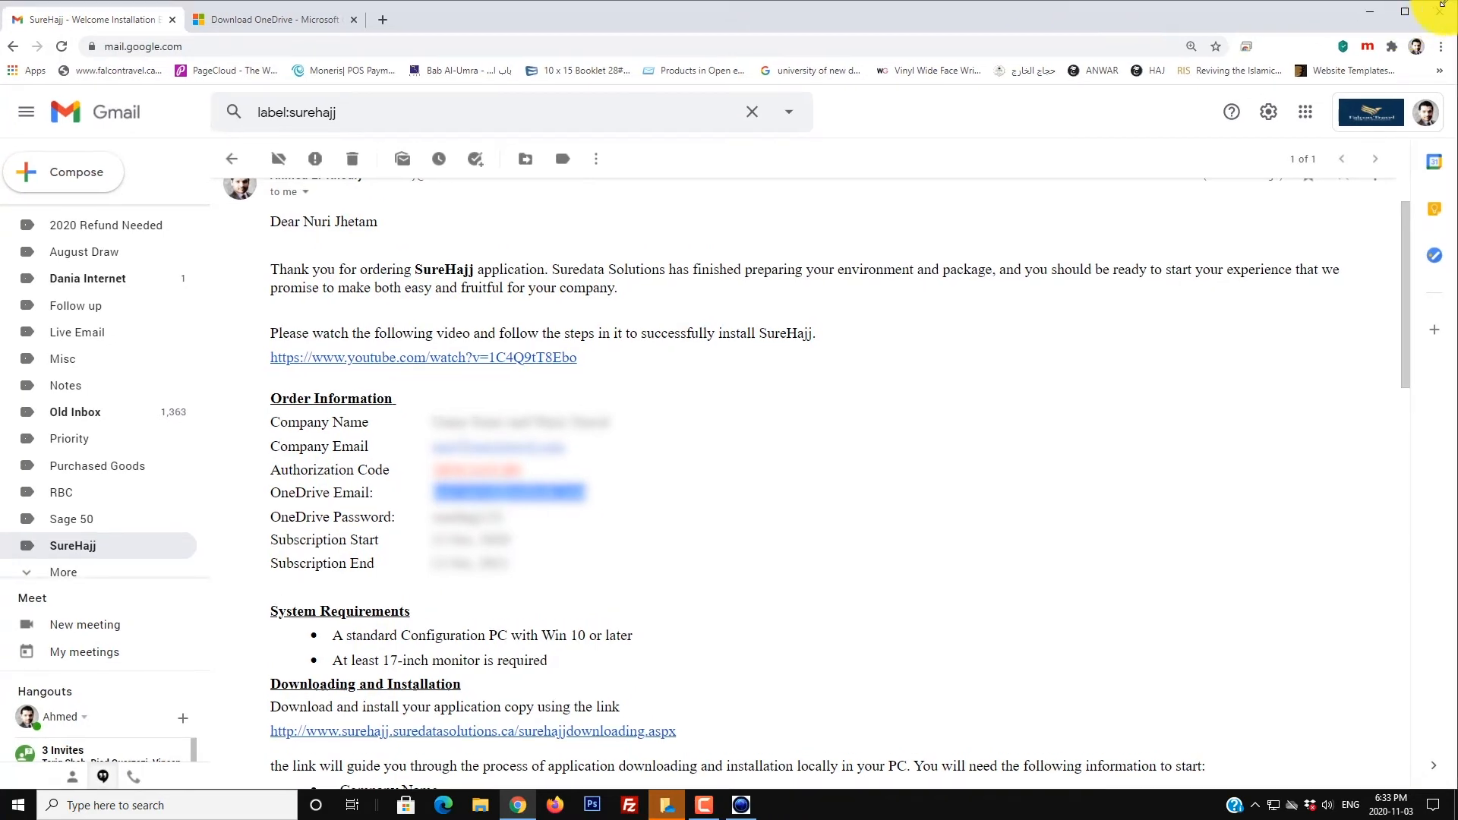
{"action": "left_click_drag", "start_coordinate": [1453, 6], "coordinate": [667, 4]}
Step: Sign in to OneDrive with the pasted email address and the account password
{"action": "left_click", "coordinate": [768, 516]}
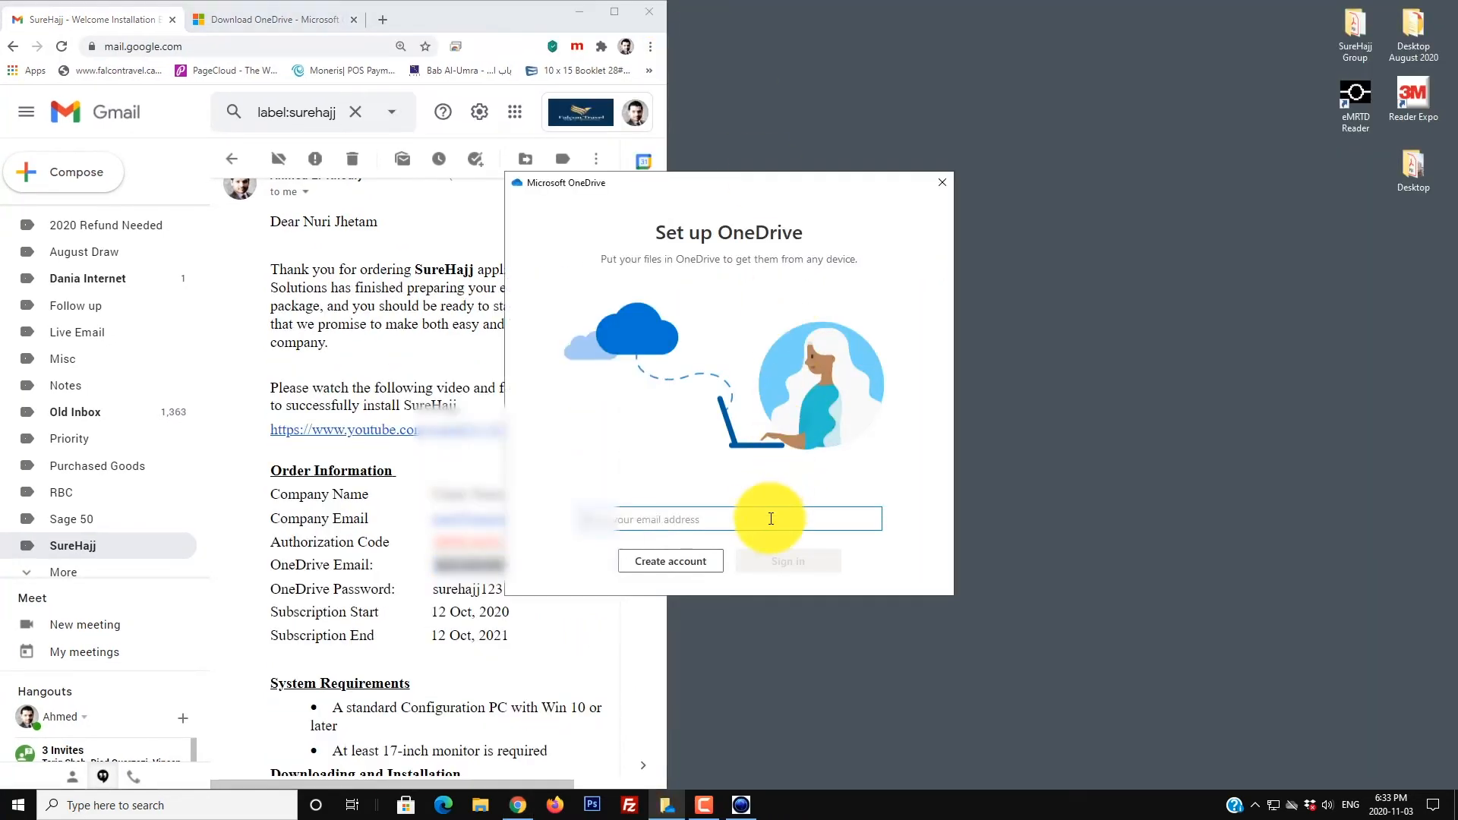
{"action": "key", "text": "ctrl+v"}
{"action": "left_click", "coordinate": [792, 561]}
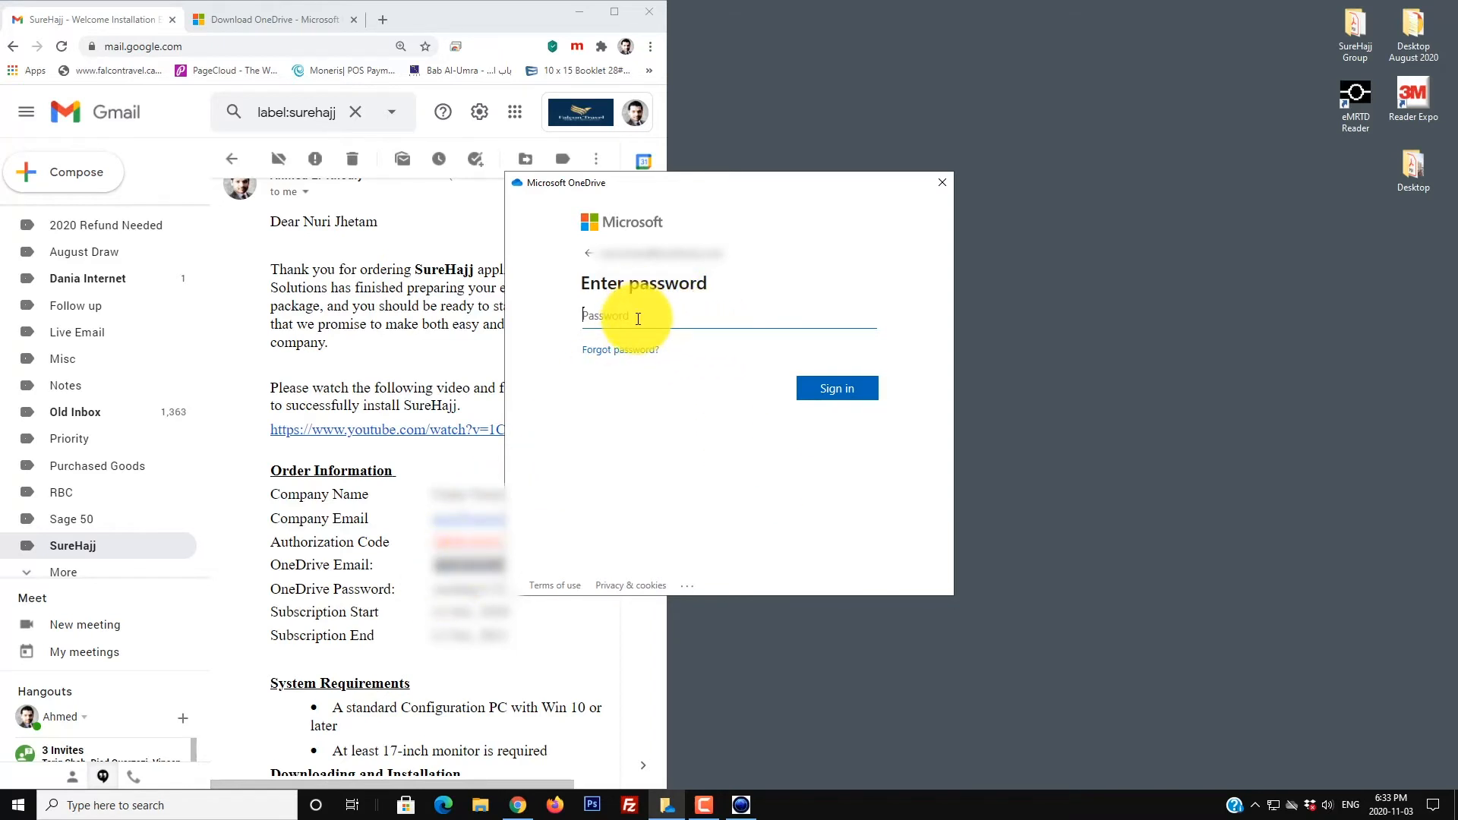
{"action": "type", "text": "•••••••••••••"}
{"action": "key", "text": "Return"}
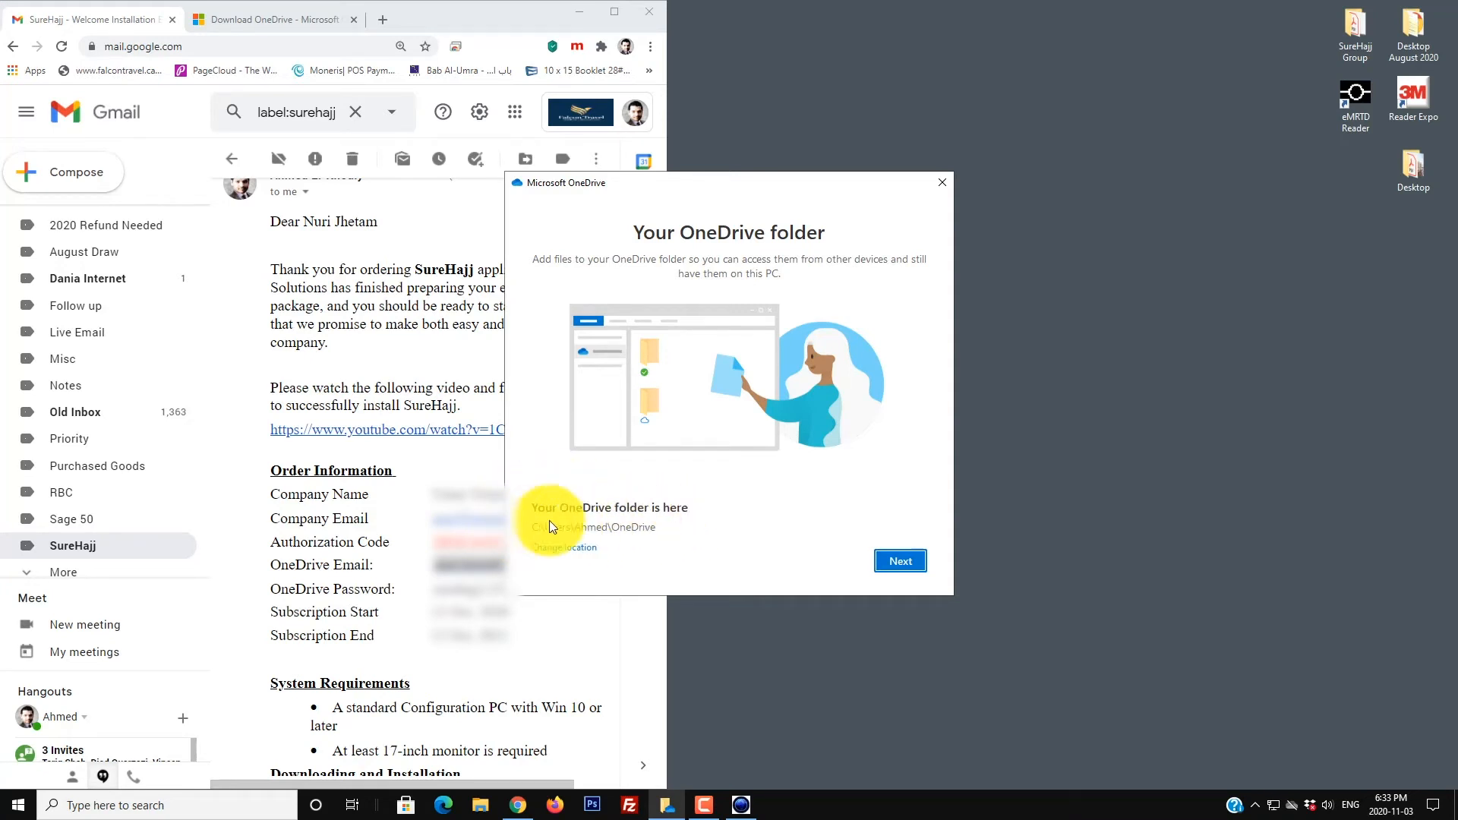
Step: Create a folder named OneDrive inside C:\surehajj and choose it as the OneDrive location
{"action": "left_click", "coordinate": [567, 557]}
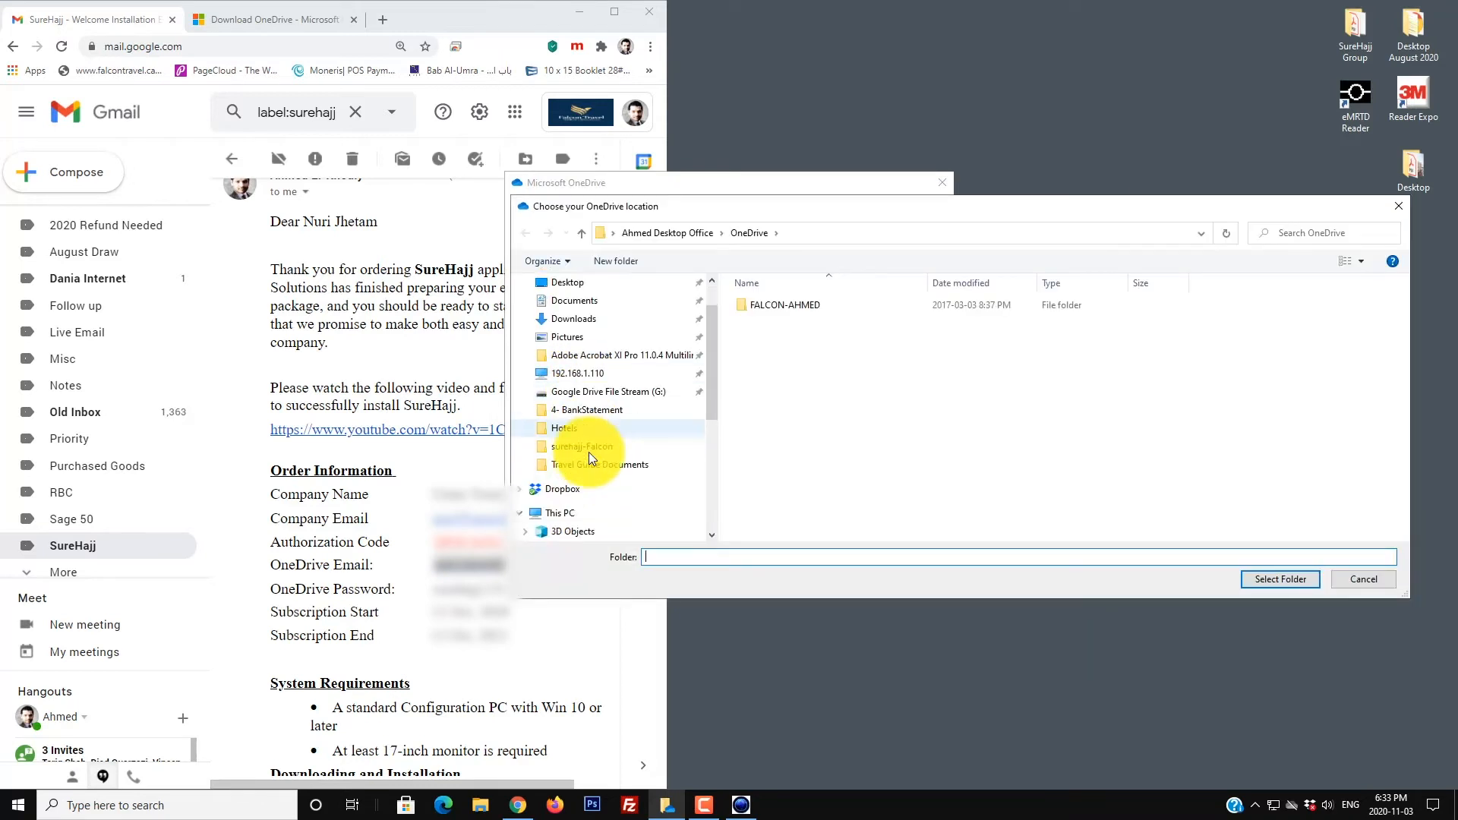
{"action": "scroll", "coordinate": [589, 453], "scroll_direction": "down", "scroll_amount": 5}
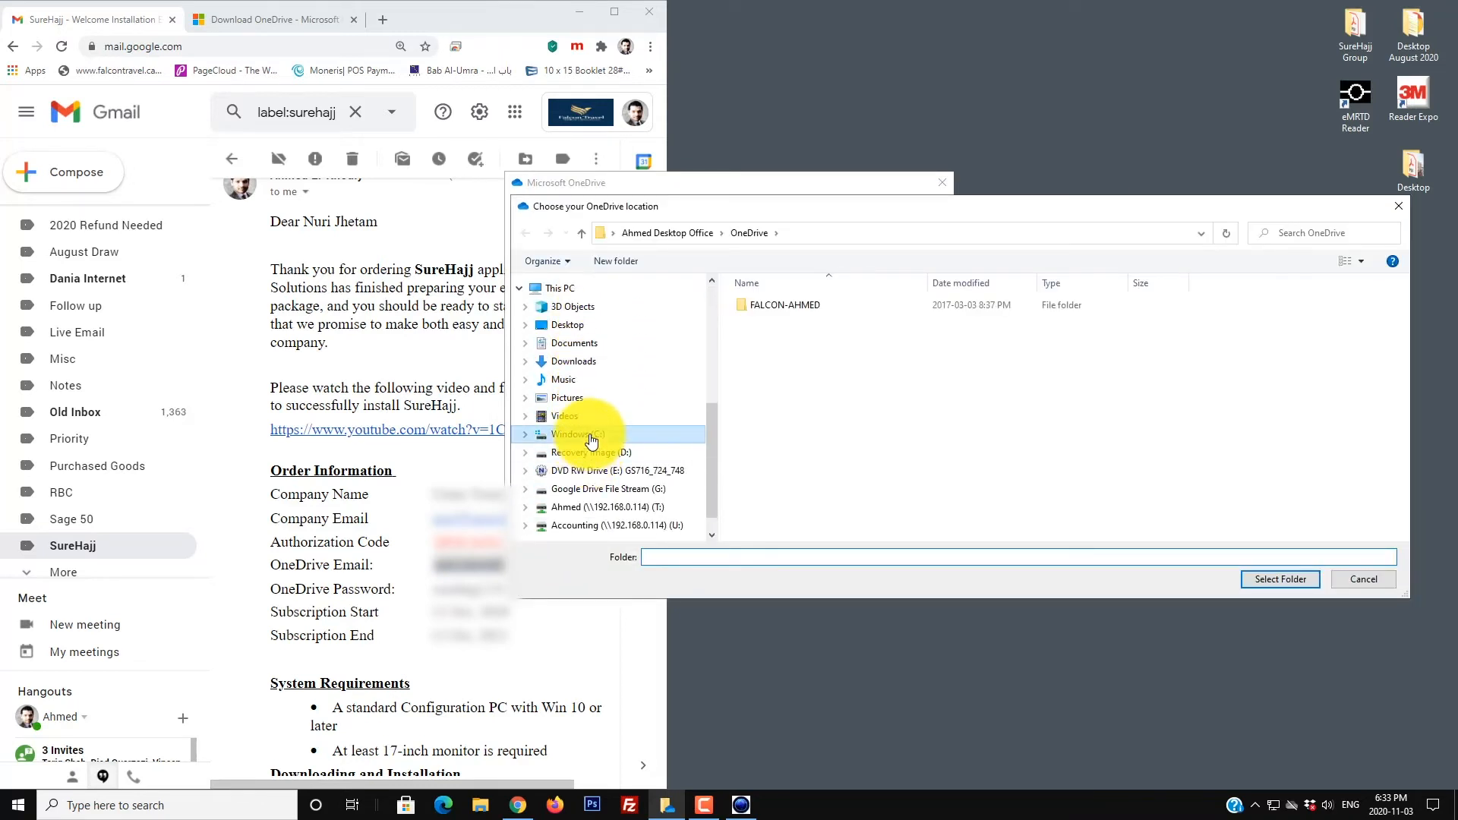
{"action": "left_click", "coordinate": [592, 439]}
{"action": "scroll", "coordinate": [798, 462], "scroll_direction": "down", "scroll_amount": 5}
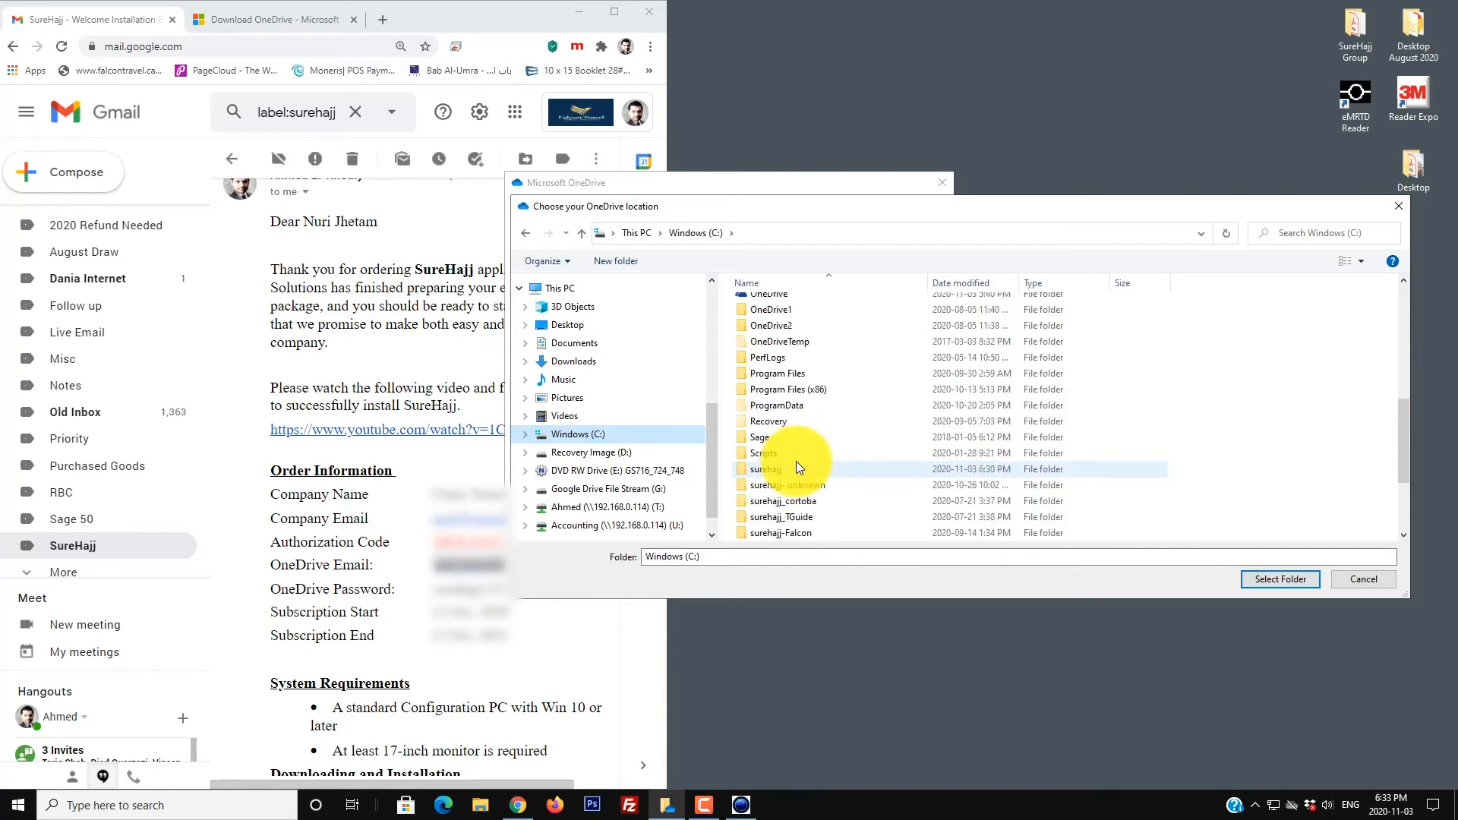
{"action": "double_click", "coordinate": [755, 467]}
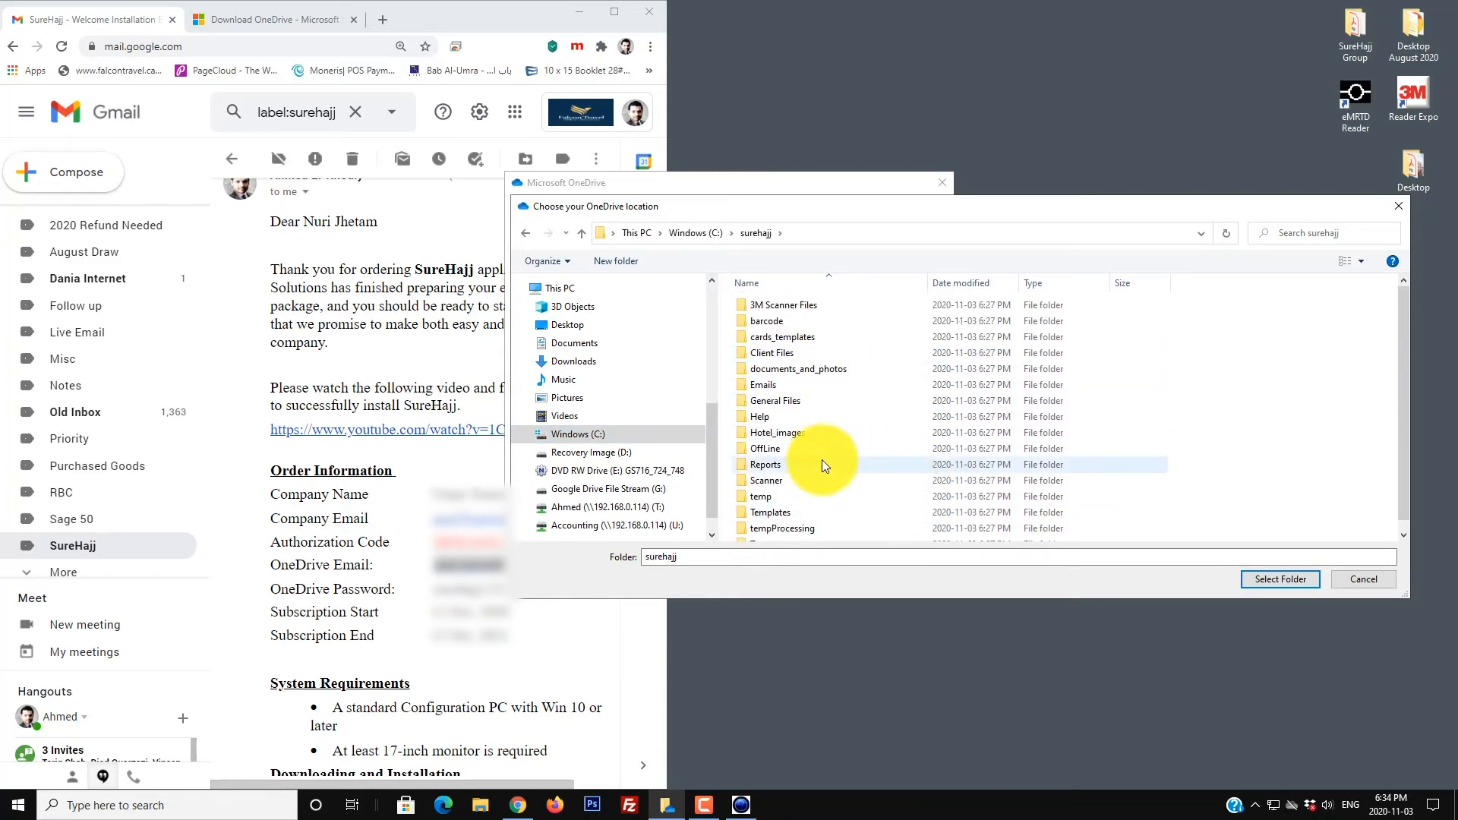
{"action": "left_click", "coordinate": [617, 263]}
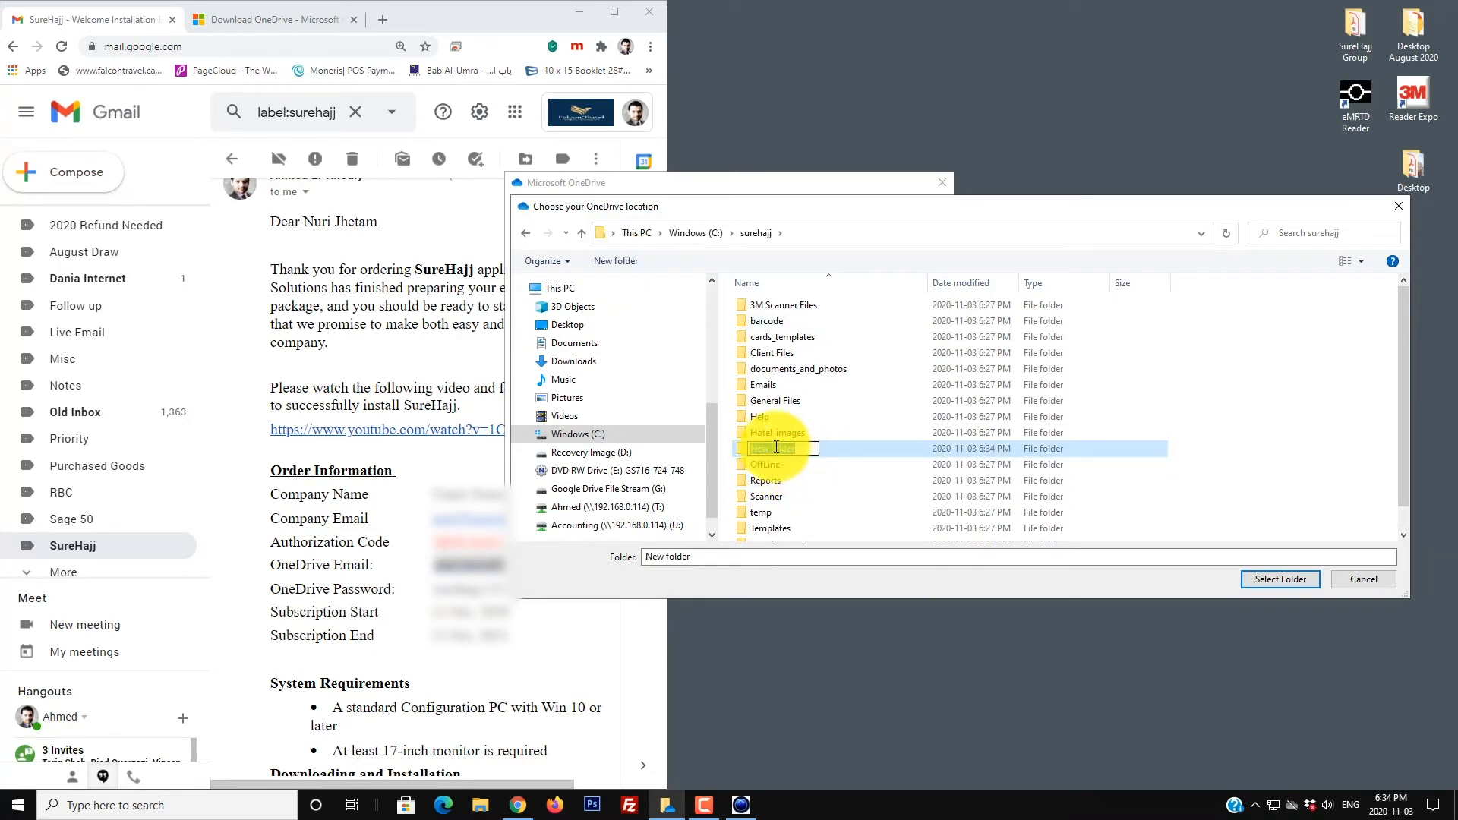
{"action": "type", "text": "OneDrive"}
{"action": "key", "text": "Return"}
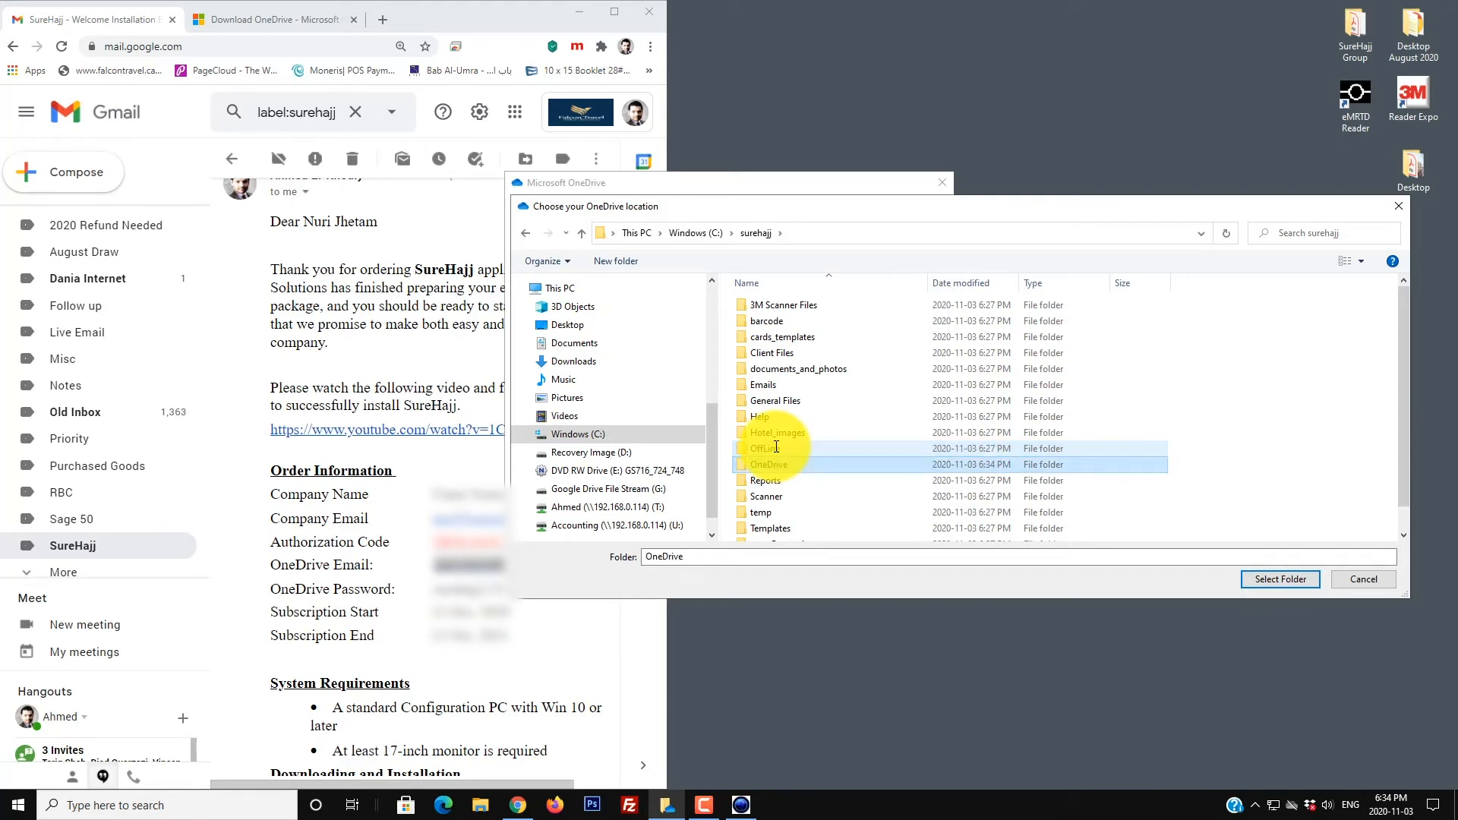
{"action": "left_click", "coordinate": [1289, 581]}
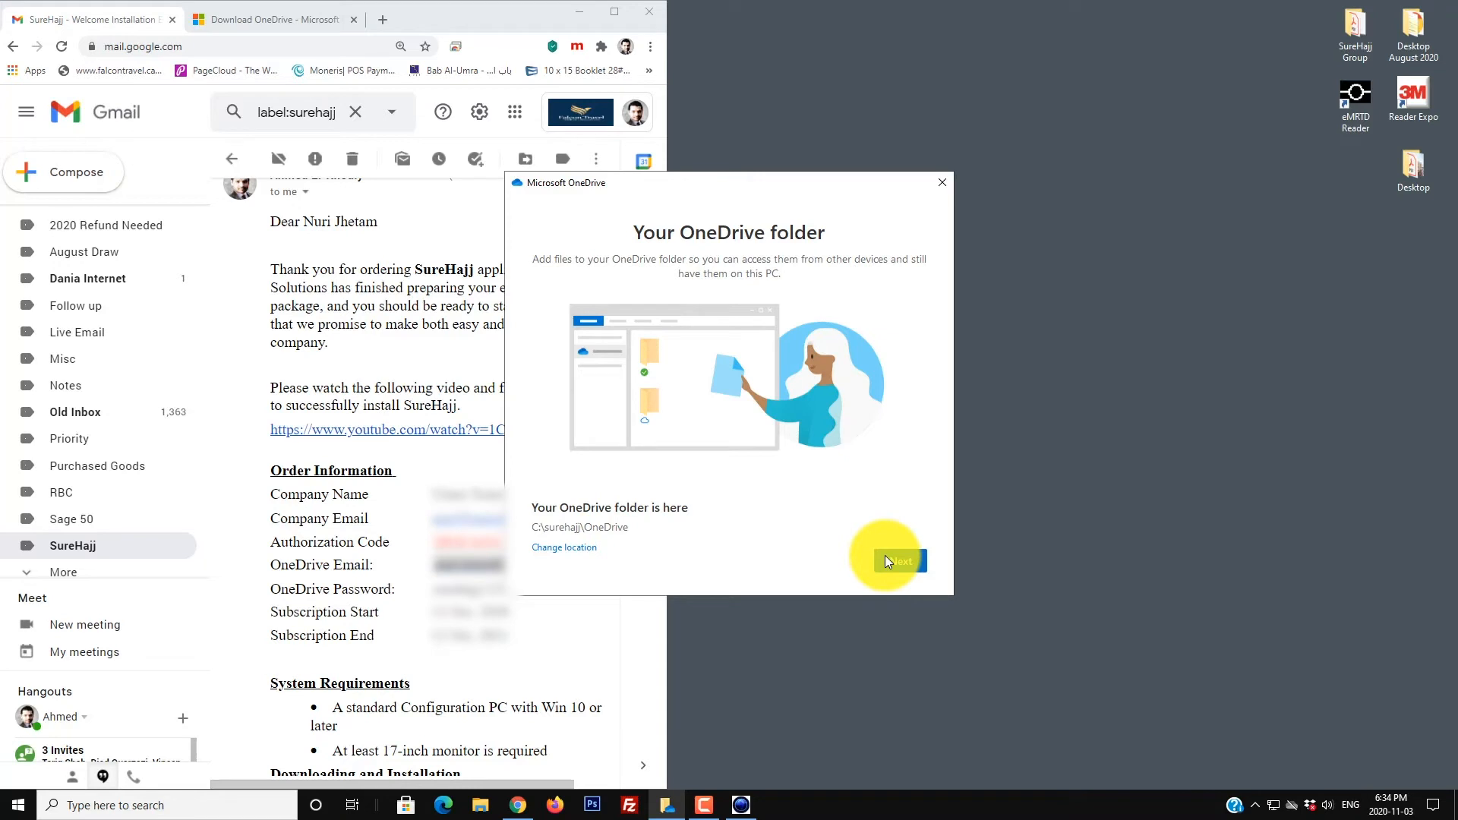
Step: Continue past the Your OneDrive folder page and close the Get the most out of your OneDrive offer
{"action": "left_click", "coordinate": [905, 564]}
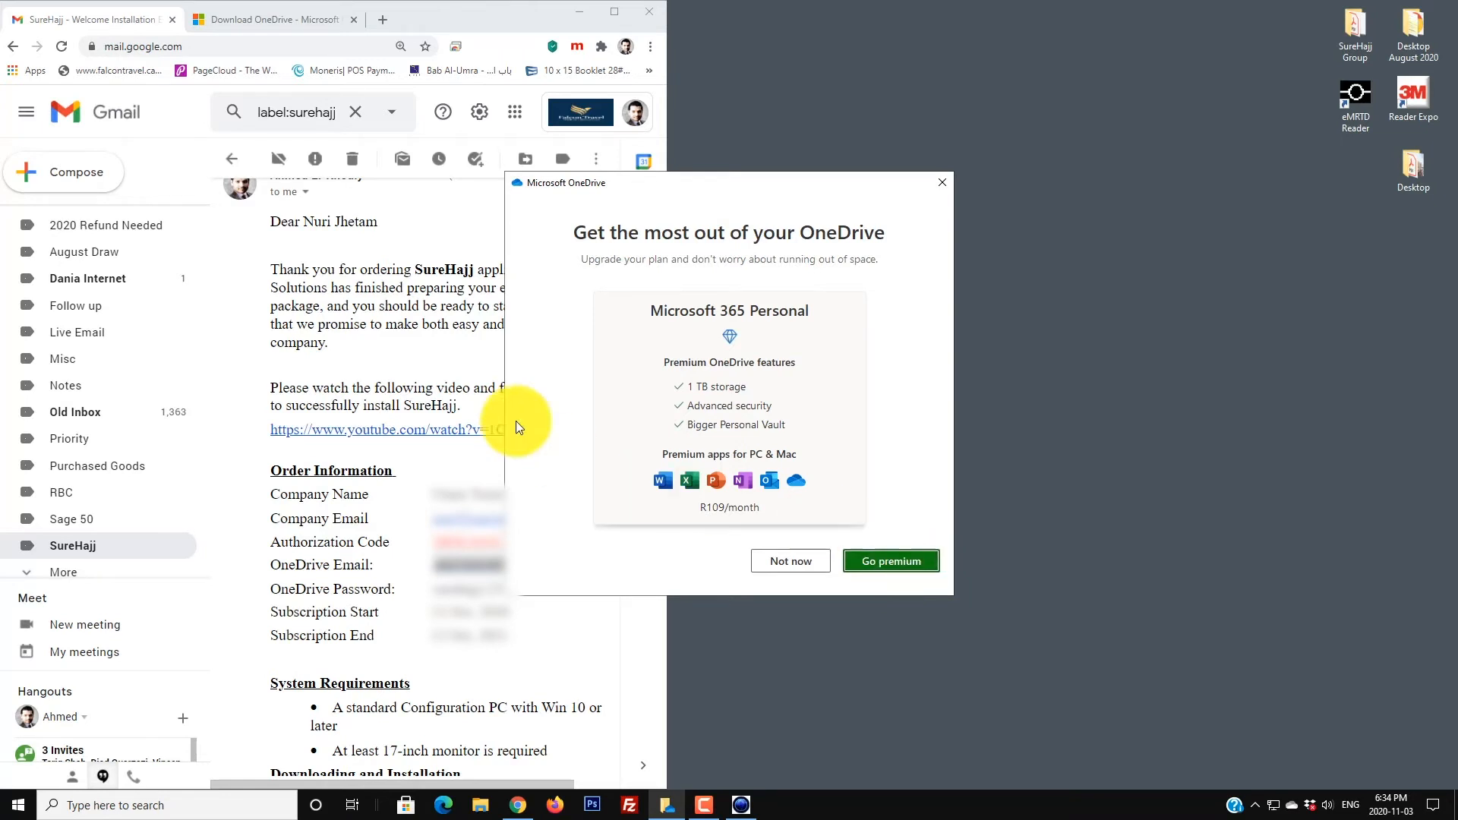
{"action": "left_click", "coordinate": [939, 189]}
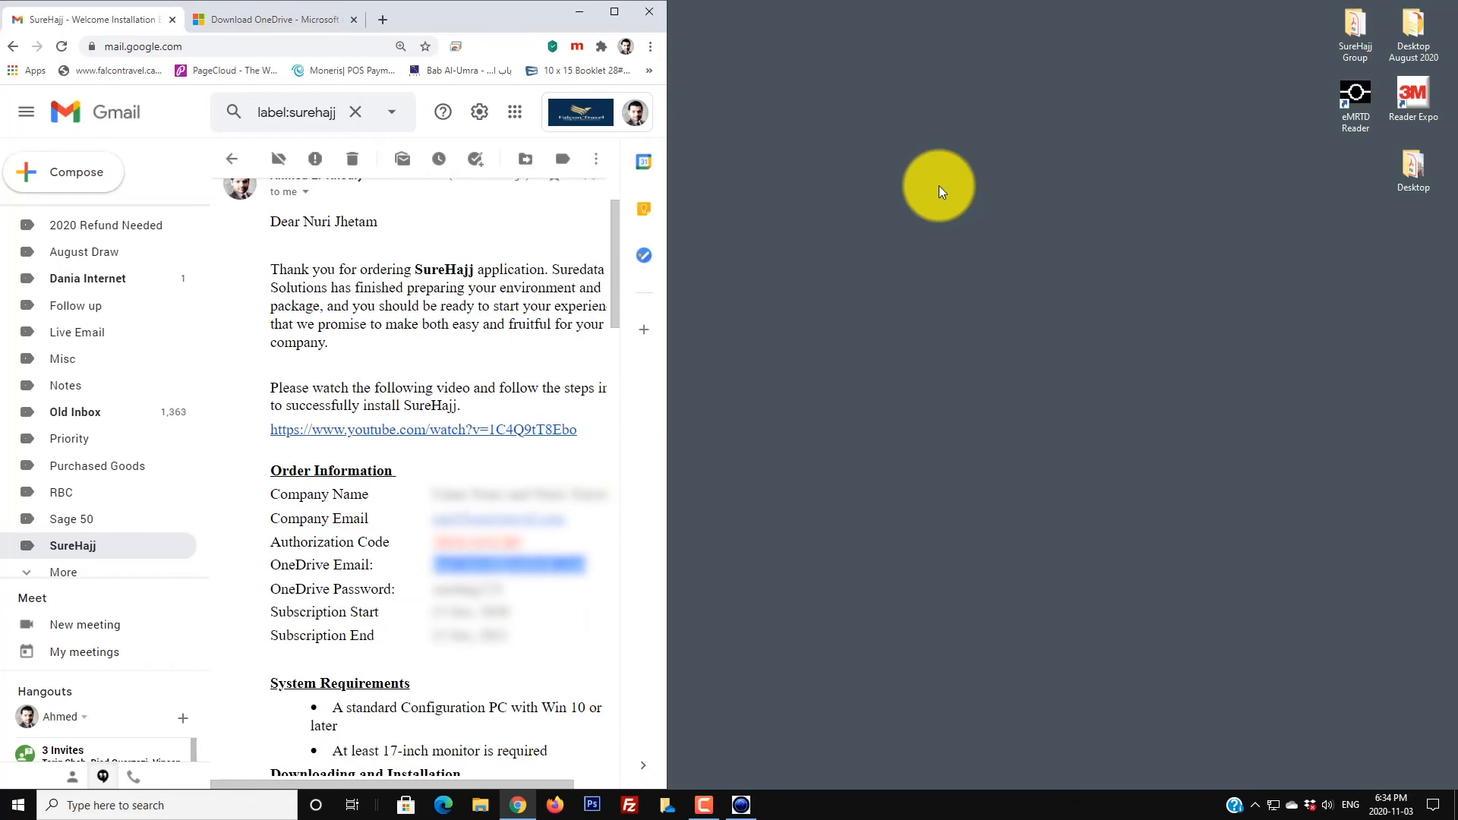
Step: Launch SureHajj 9.02 to its login screen and scroll the welcome email down to the Login credentials
{"action": "left_click", "coordinate": [577, 13]}
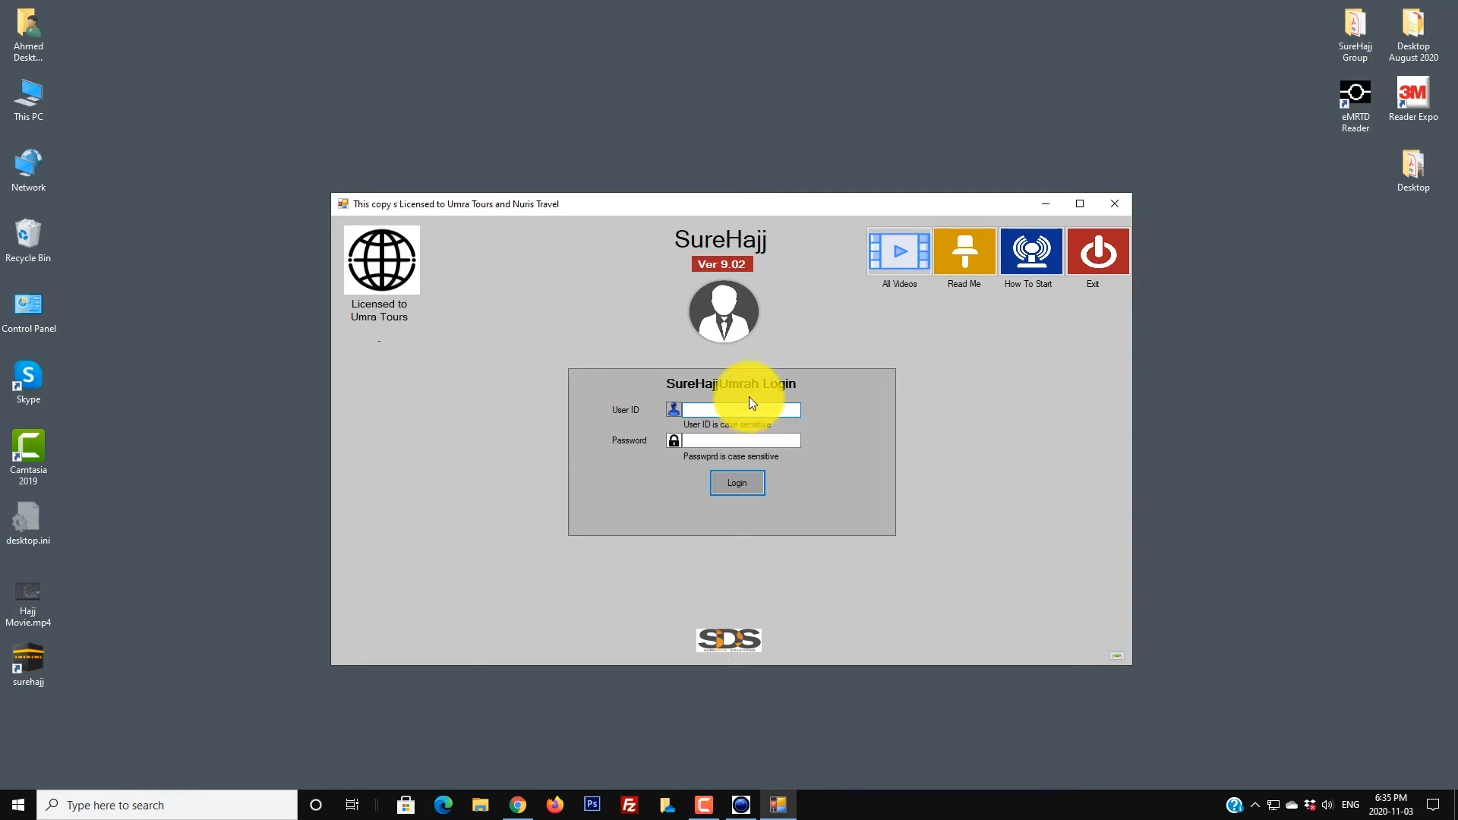
{"action": "left_click", "coordinate": [517, 805]}
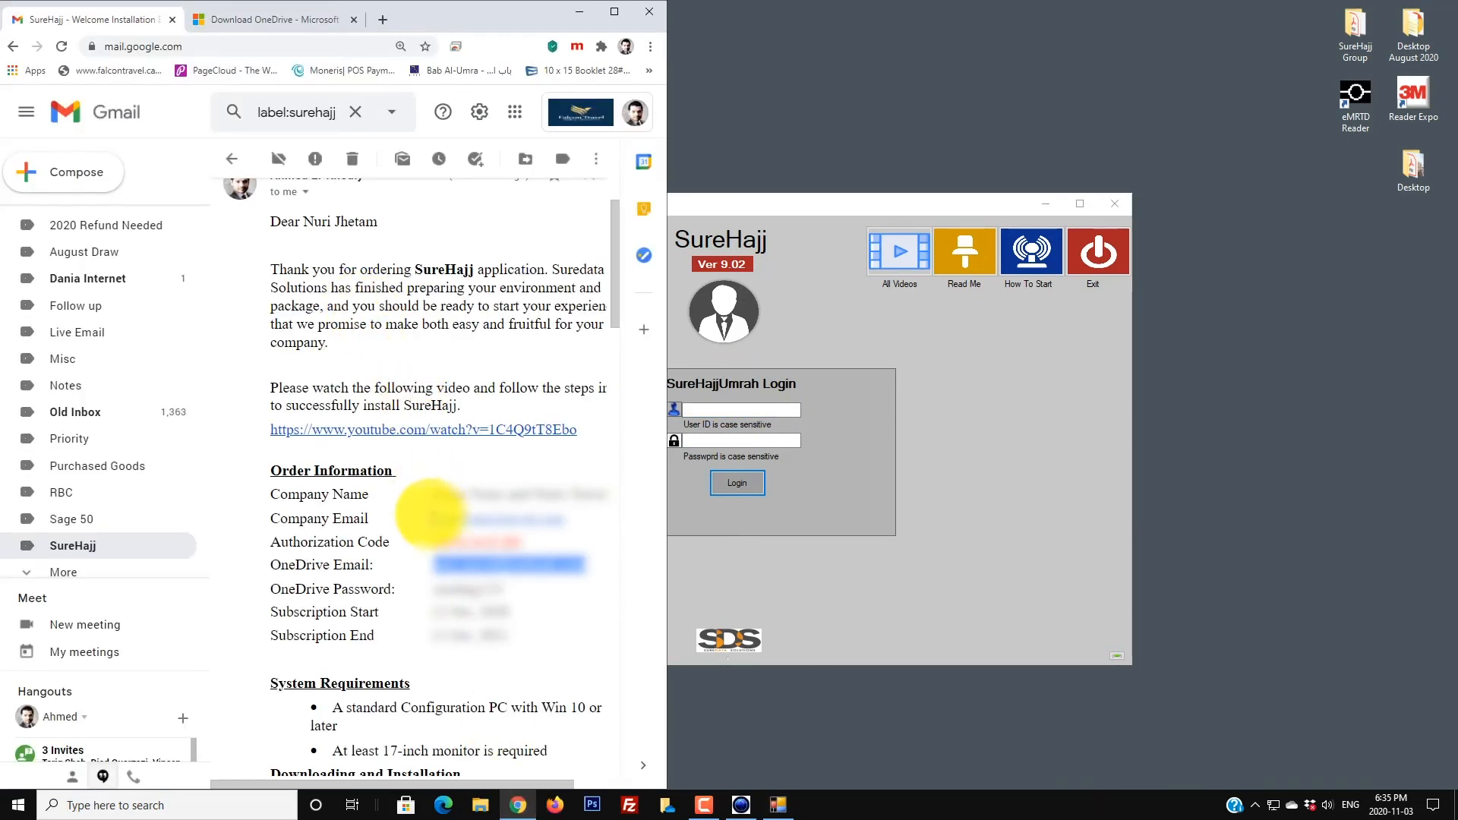
{"action": "scroll", "coordinate": [429, 515], "scroll_direction": "down", "scroll_amount": 10}
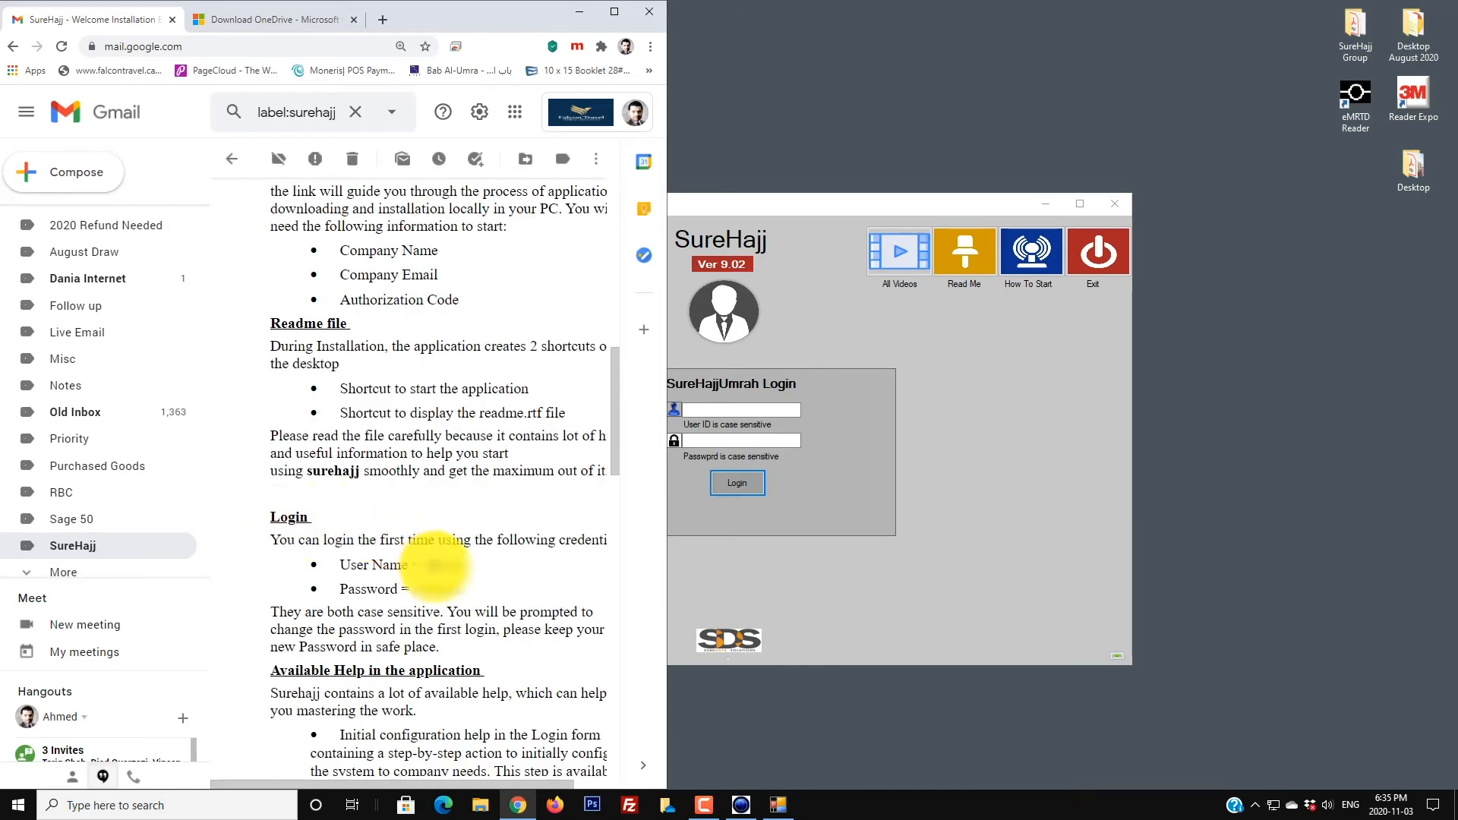
Step: Log in to SureHajj with the administrator user ID and its password
{"action": "left_click", "coordinate": [757, 411]}
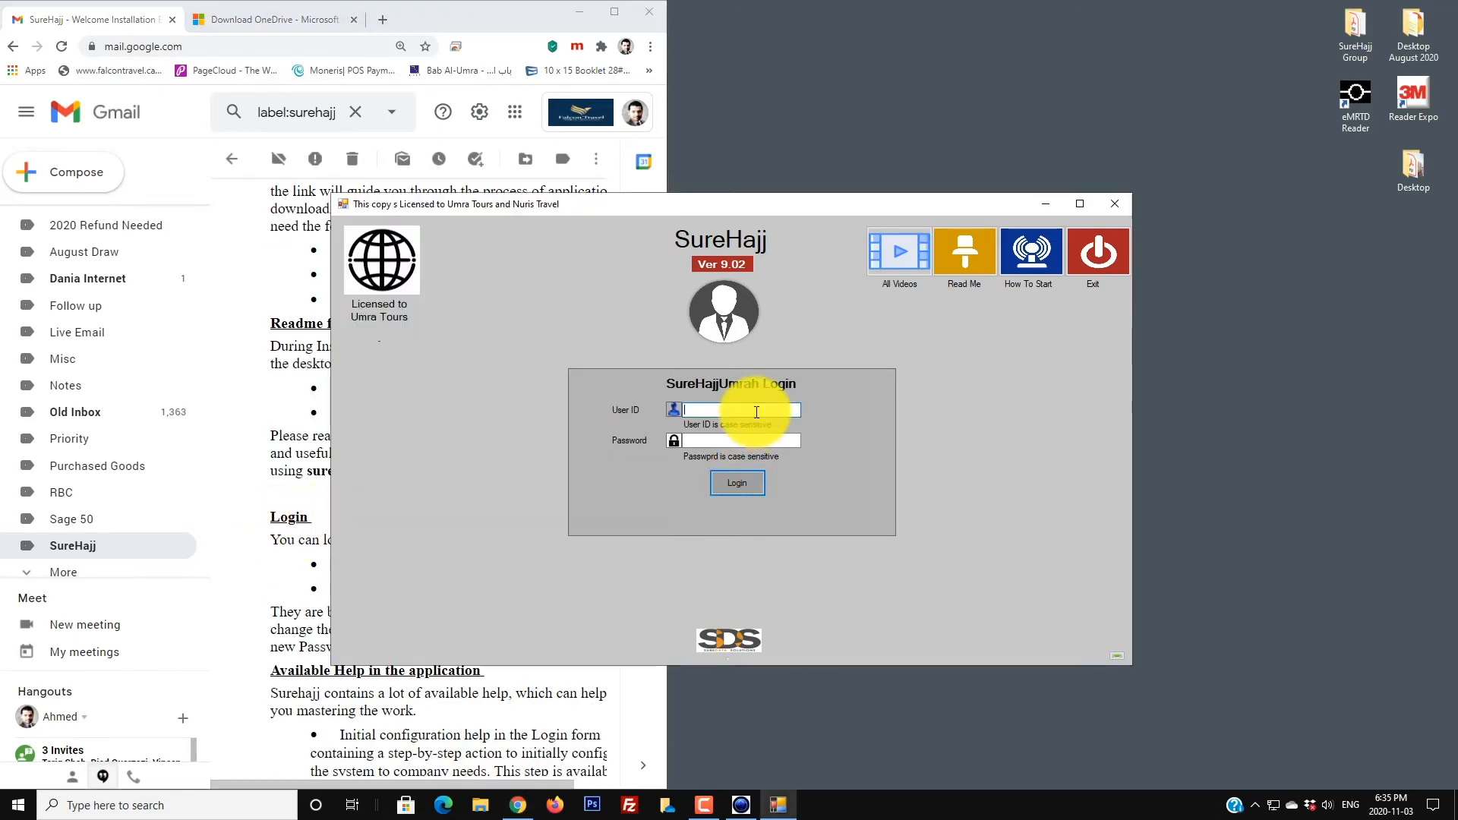
{"action": "type", "text": "Admin"}
{"action": "key", "text": "Tab"}
{"action": "type", "text": "*****"}
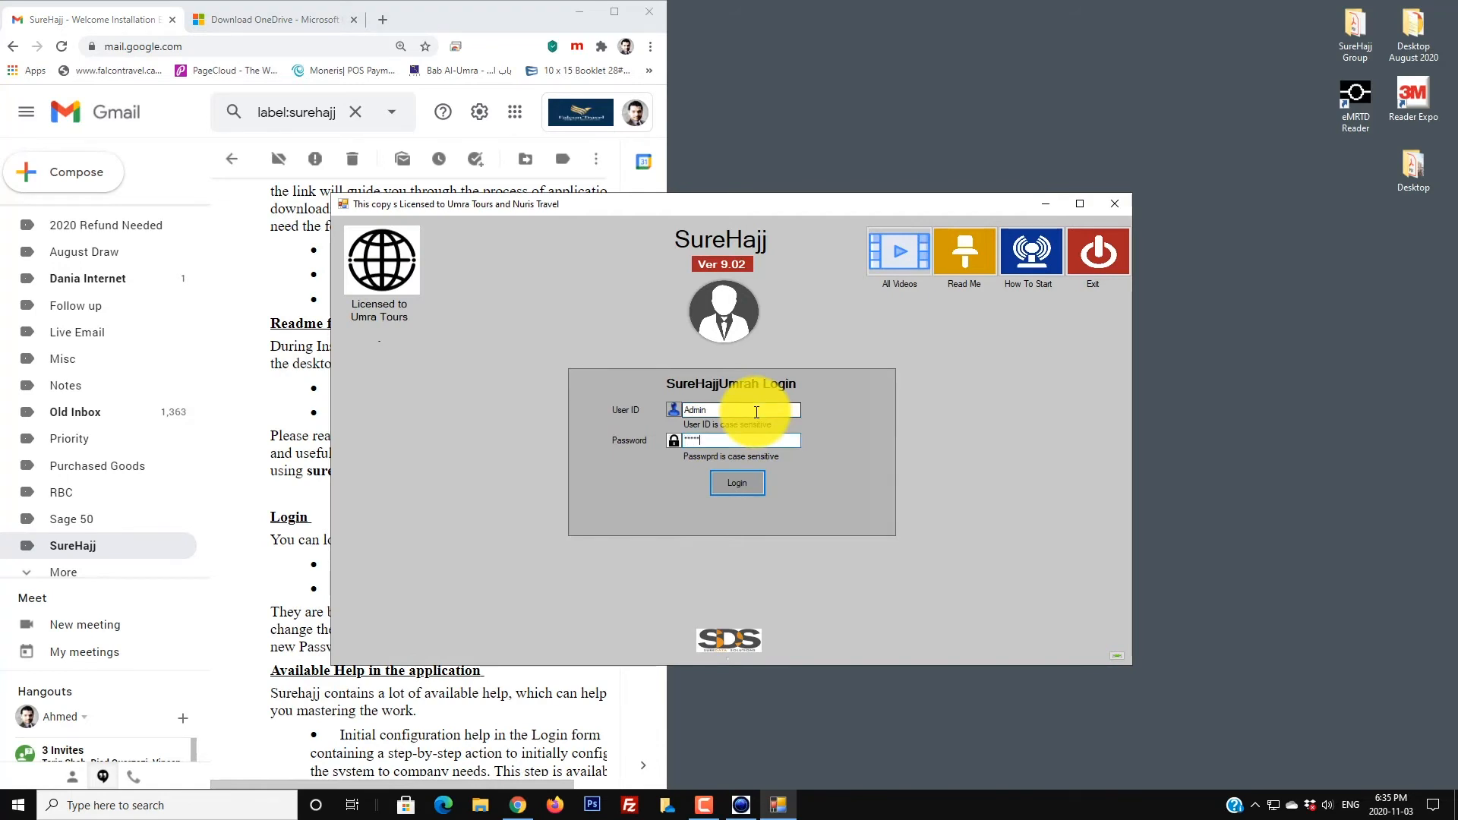
{"action": "type", "text": "*"}
{"action": "key", "text": "Return"}
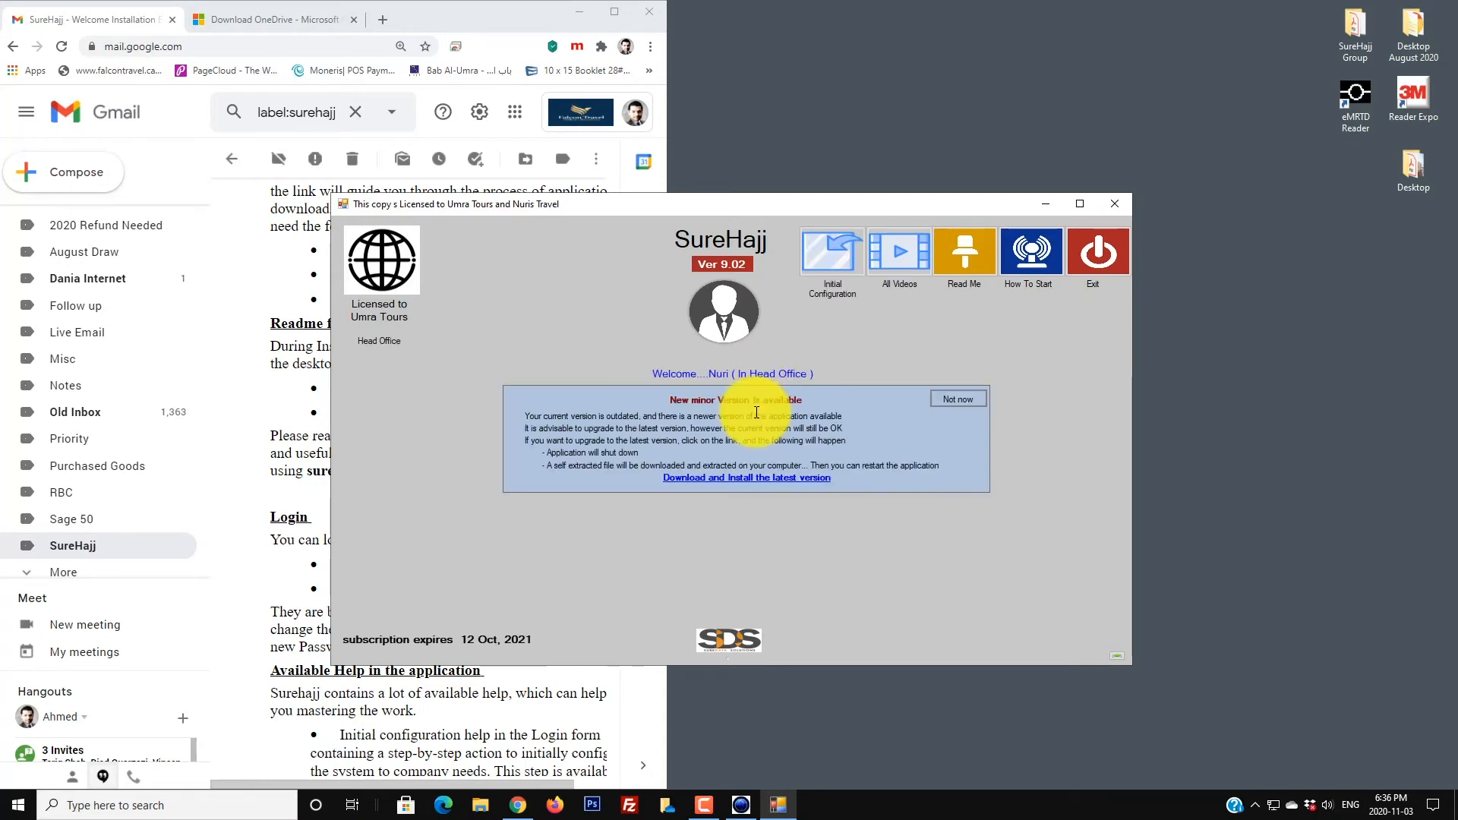
Step: Download the latest SureHajj version and keep UPG (52).exe despite the SmartScreen warning
{"action": "left_click", "coordinate": [738, 479]}
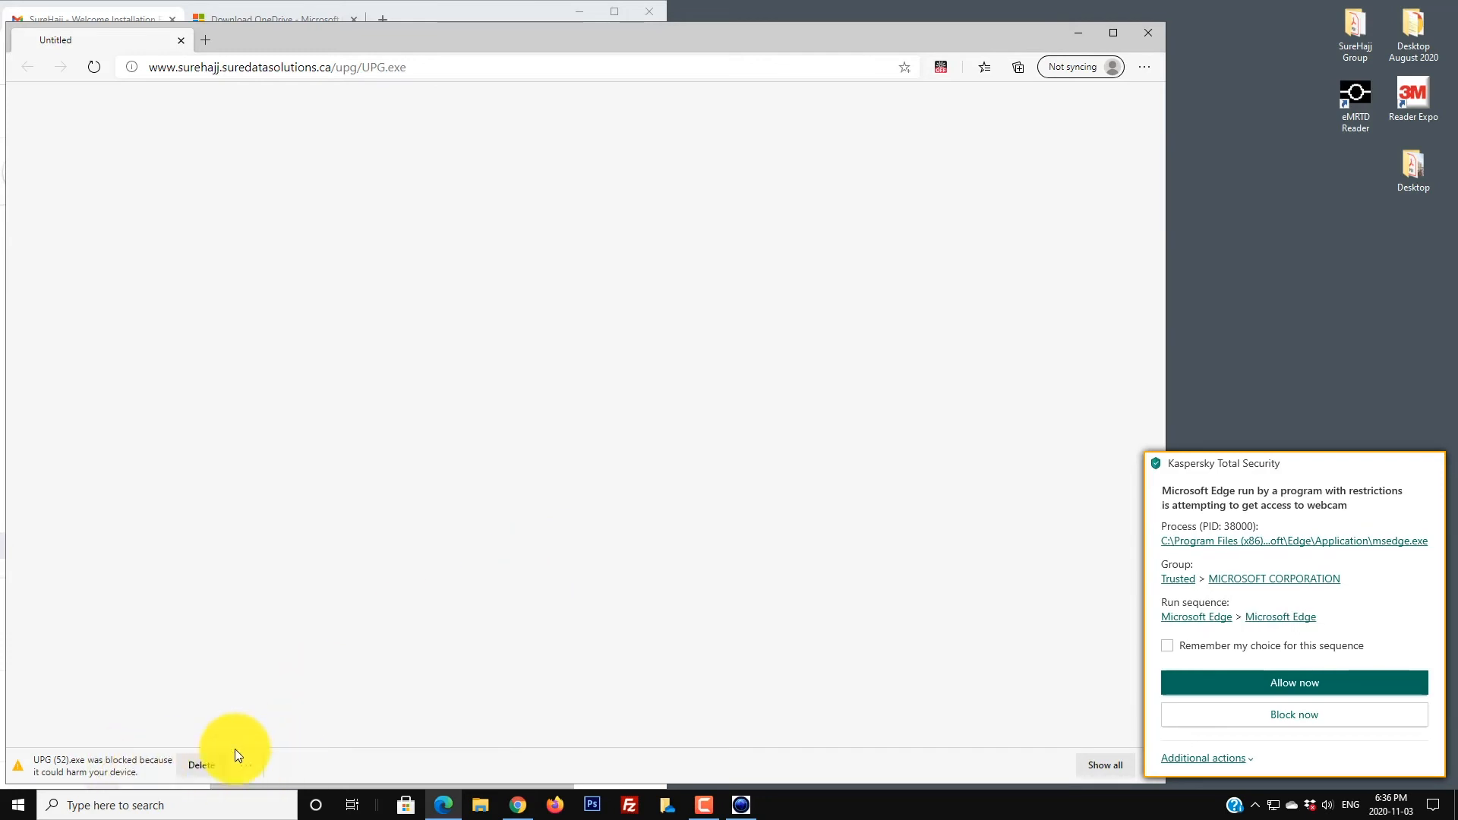
{"action": "left_click", "coordinate": [1307, 684]}
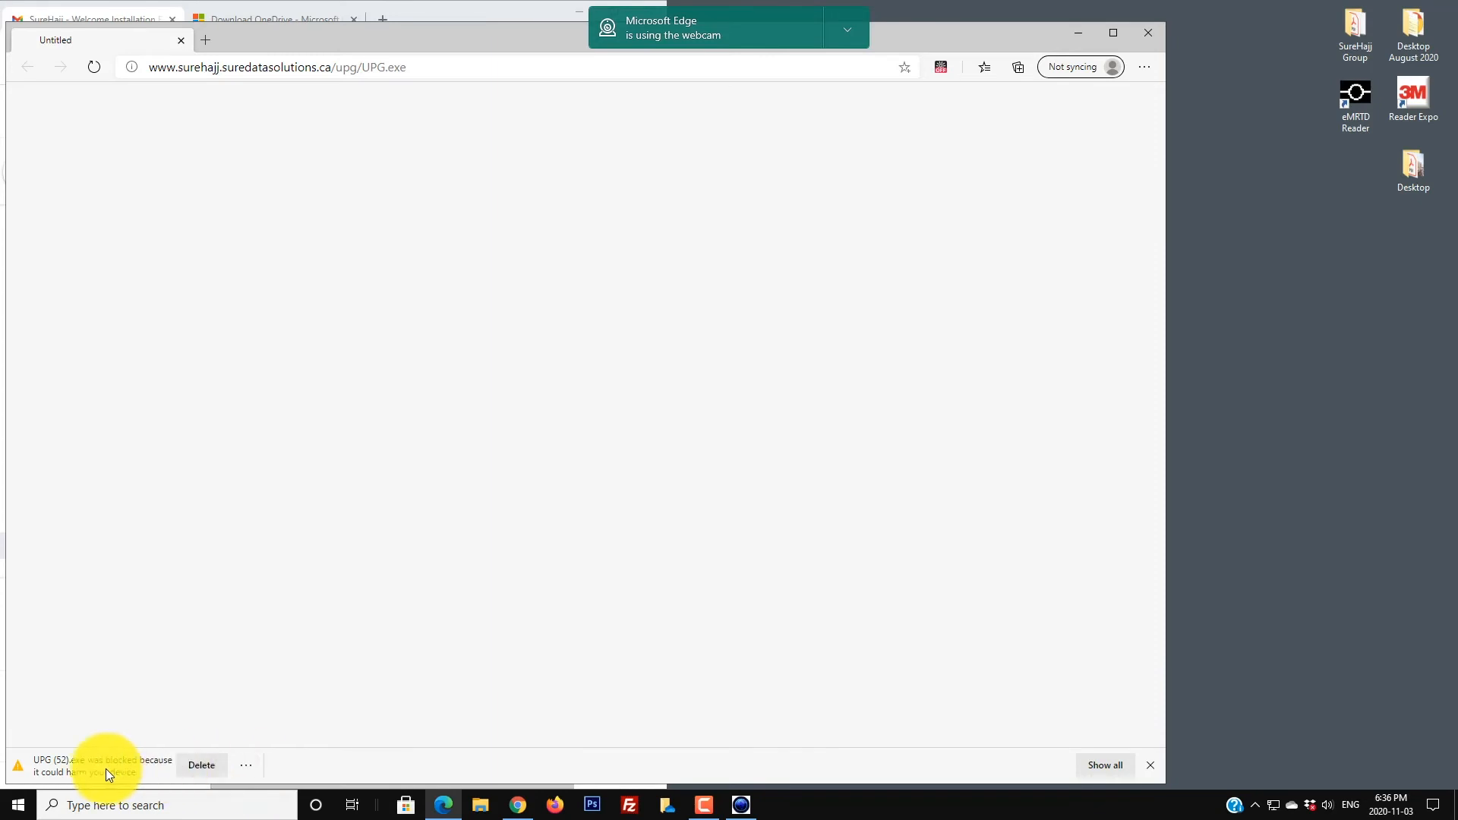
{"action": "left_click", "coordinate": [248, 766]}
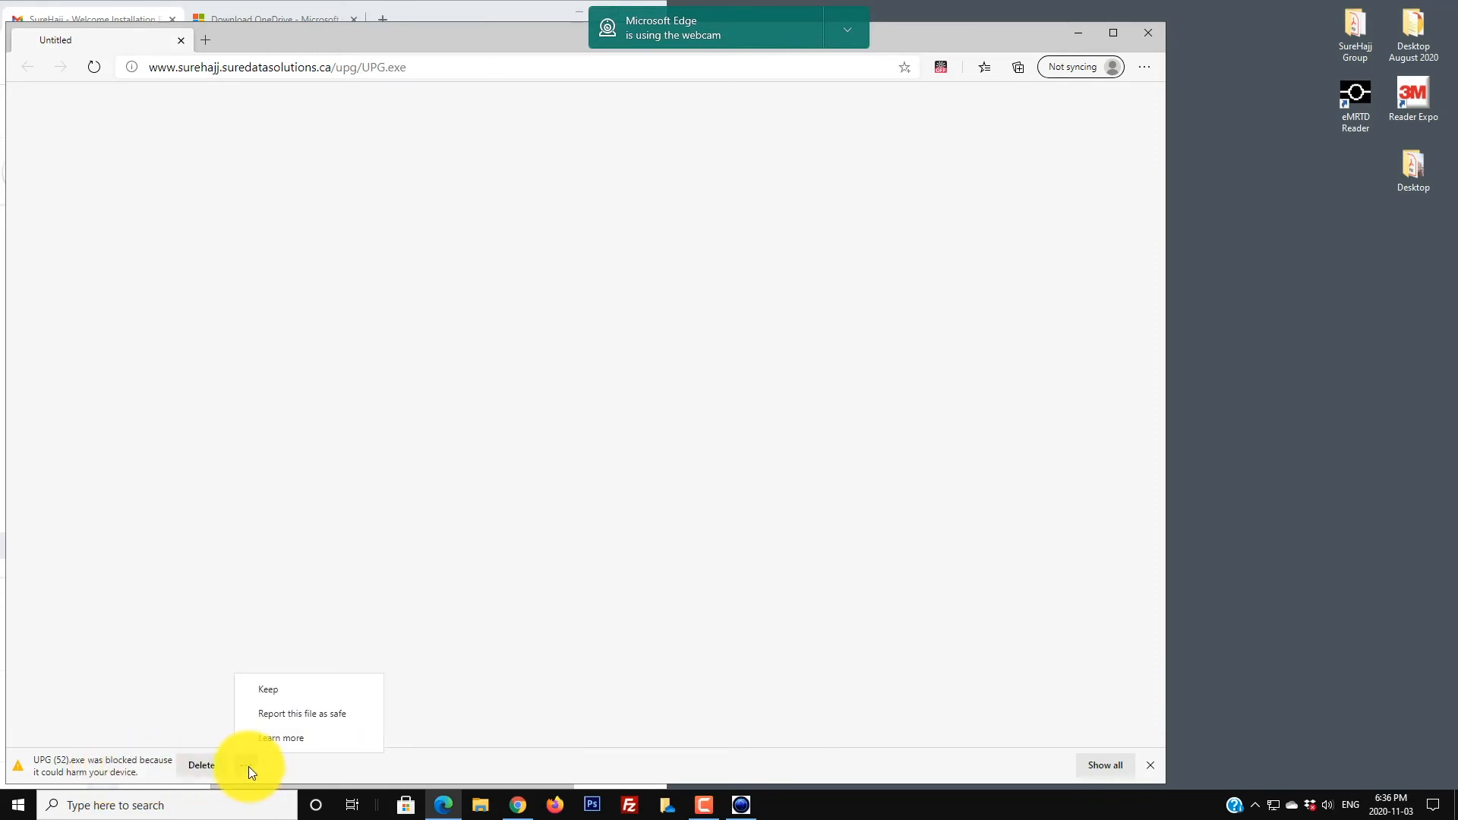
{"action": "left_click", "coordinate": [277, 691]}
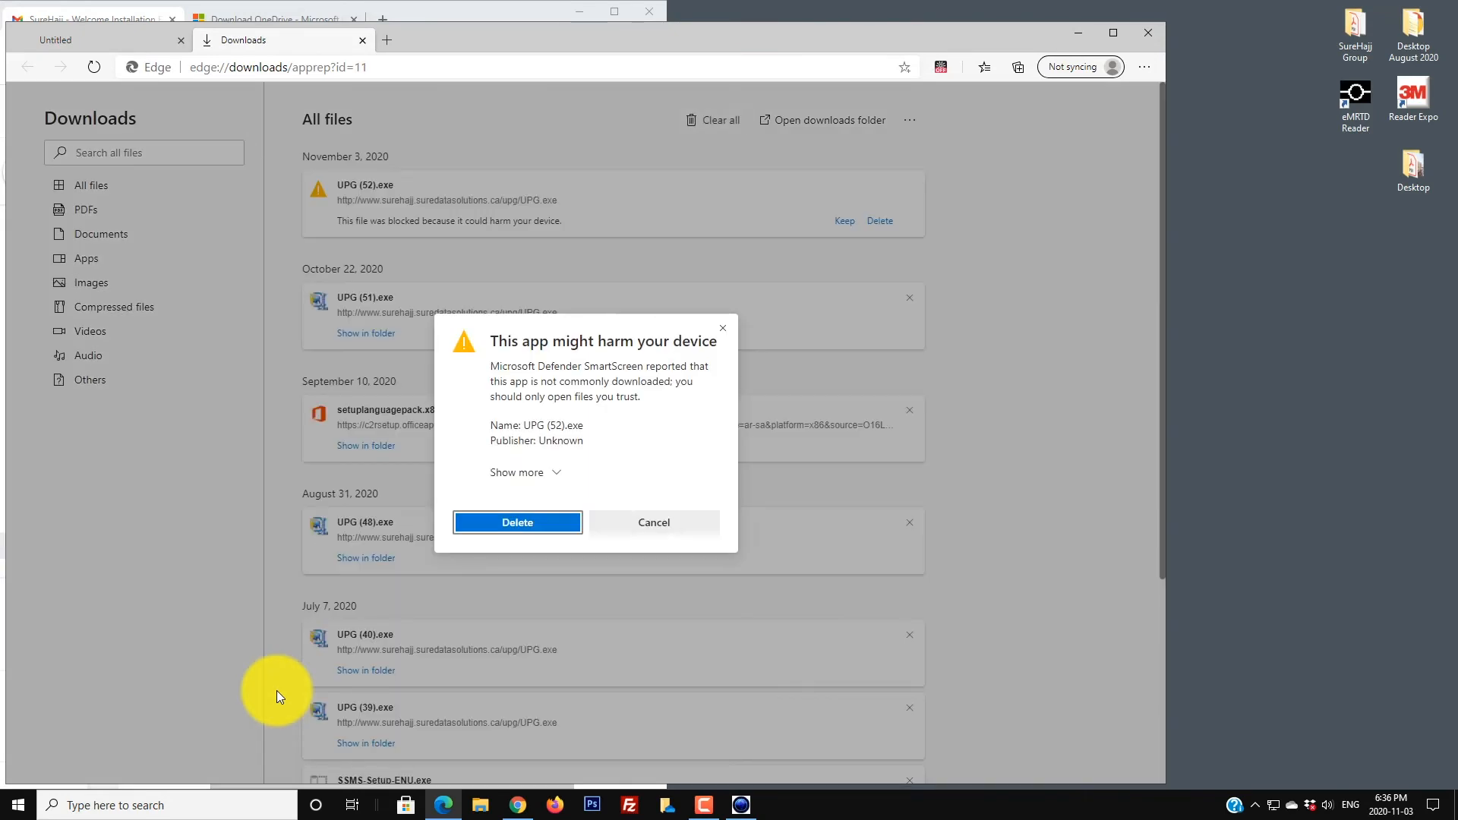
{"action": "left_click", "coordinate": [553, 475]}
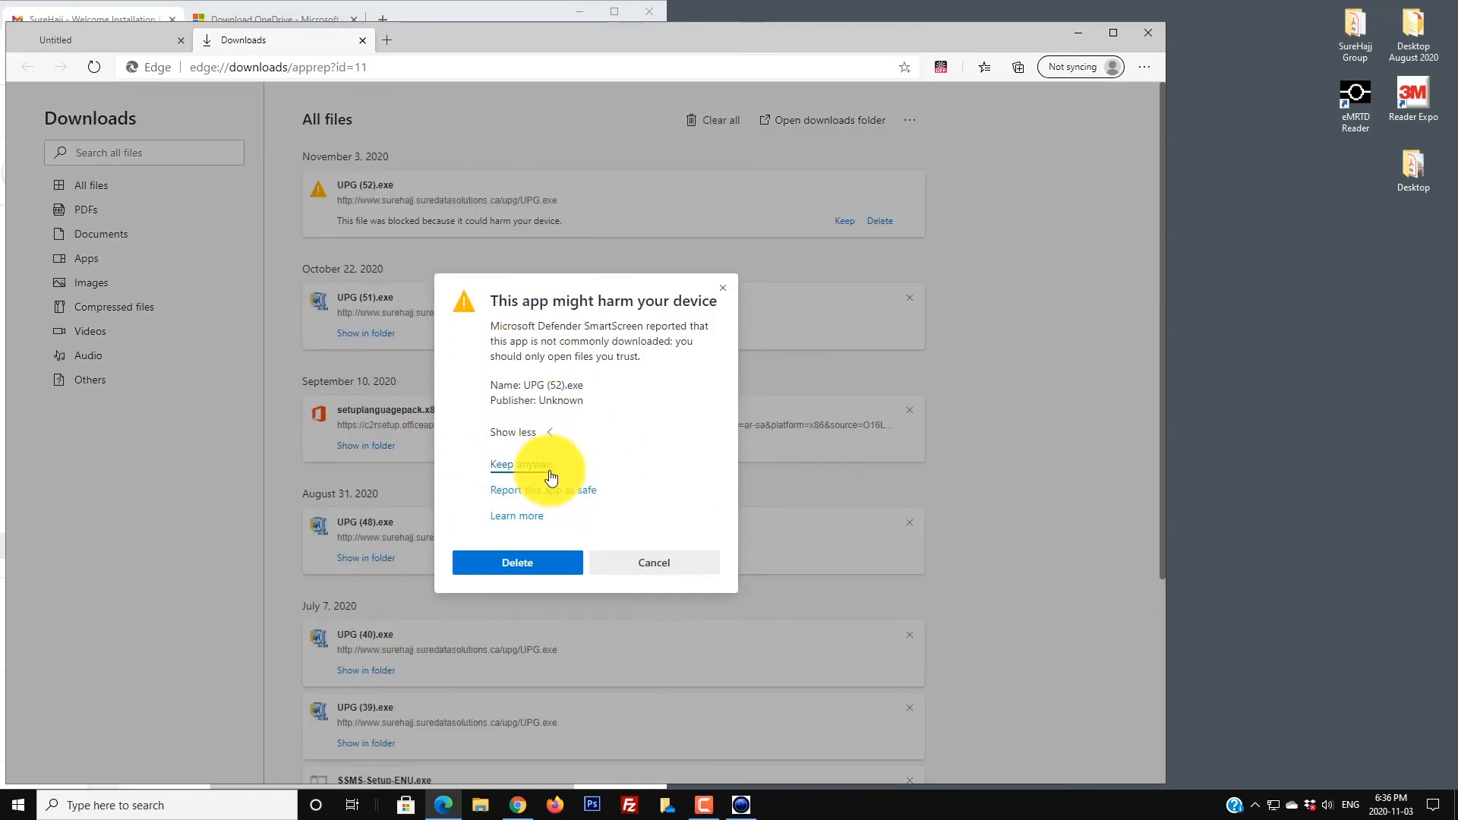
{"action": "left_click", "coordinate": [512, 465]}
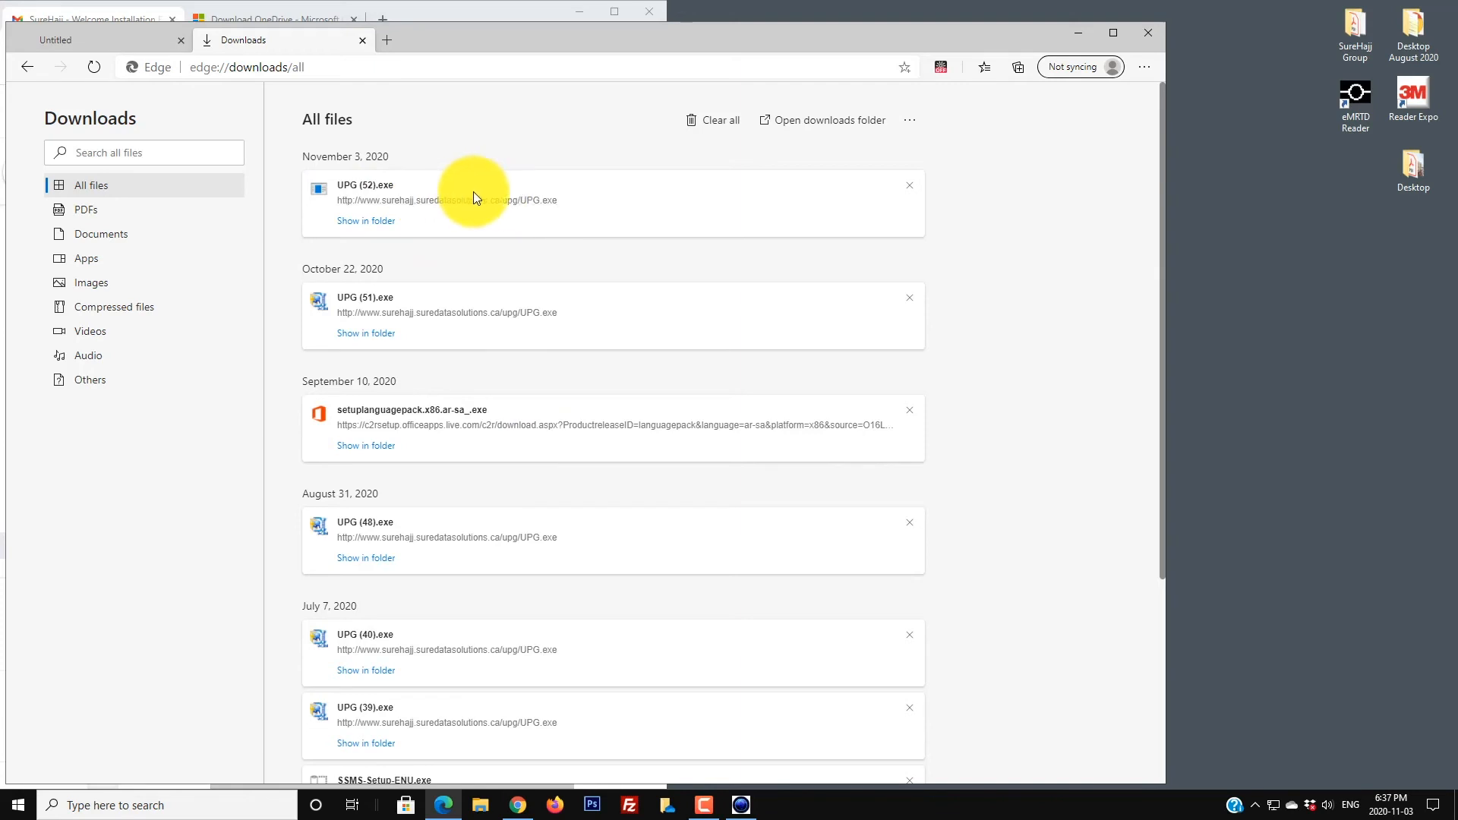
Step: Run UPG (52).exe from Downloads to unzip its 3 files into C:\surehajj, then close Edge
{"action": "left_click", "coordinate": [350, 222]}
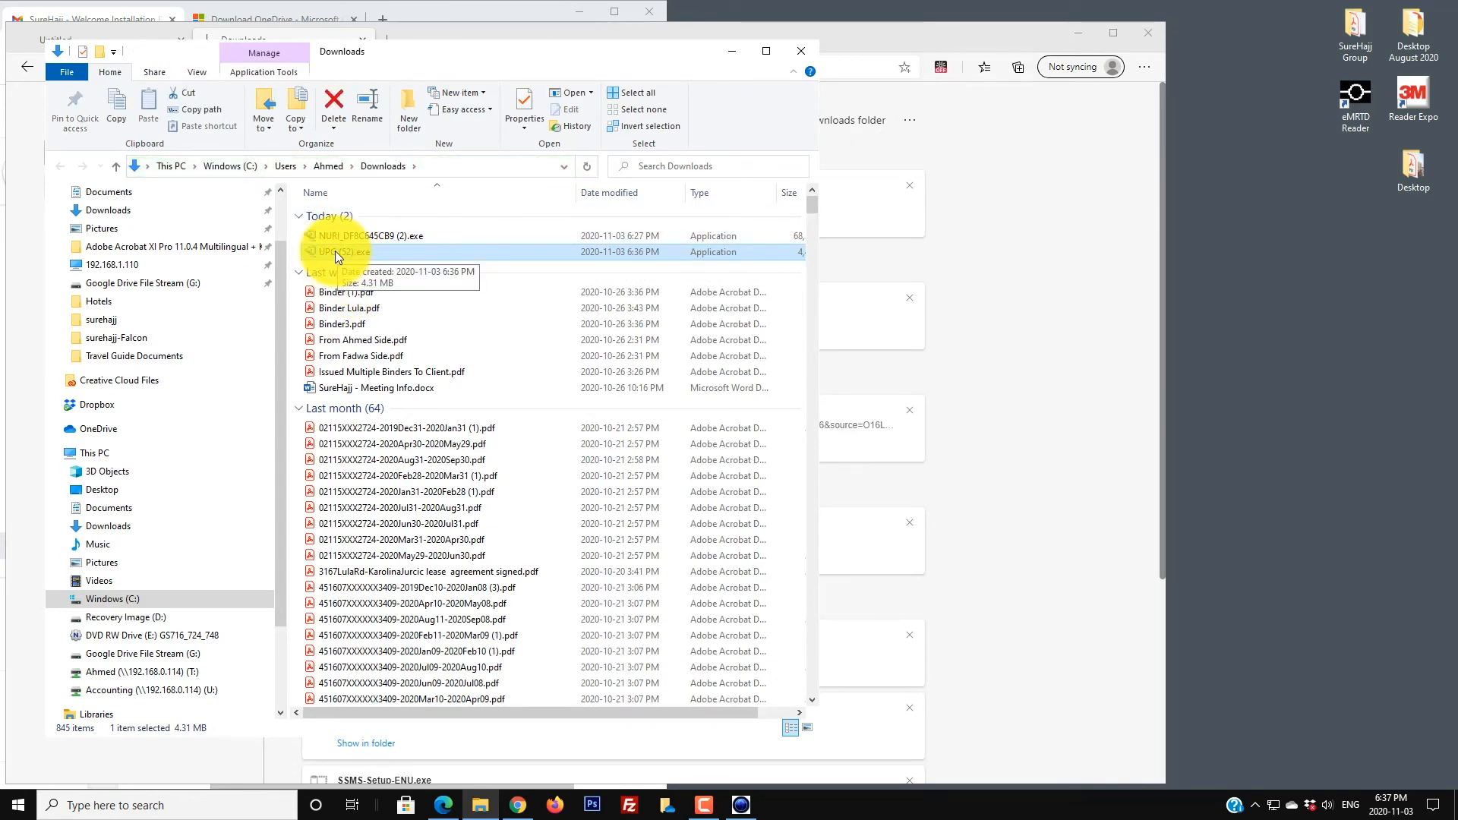
{"action": "double_click", "coordinate": [335, 251]}
{"action": "left_click", "coordinate": [799, 421]}
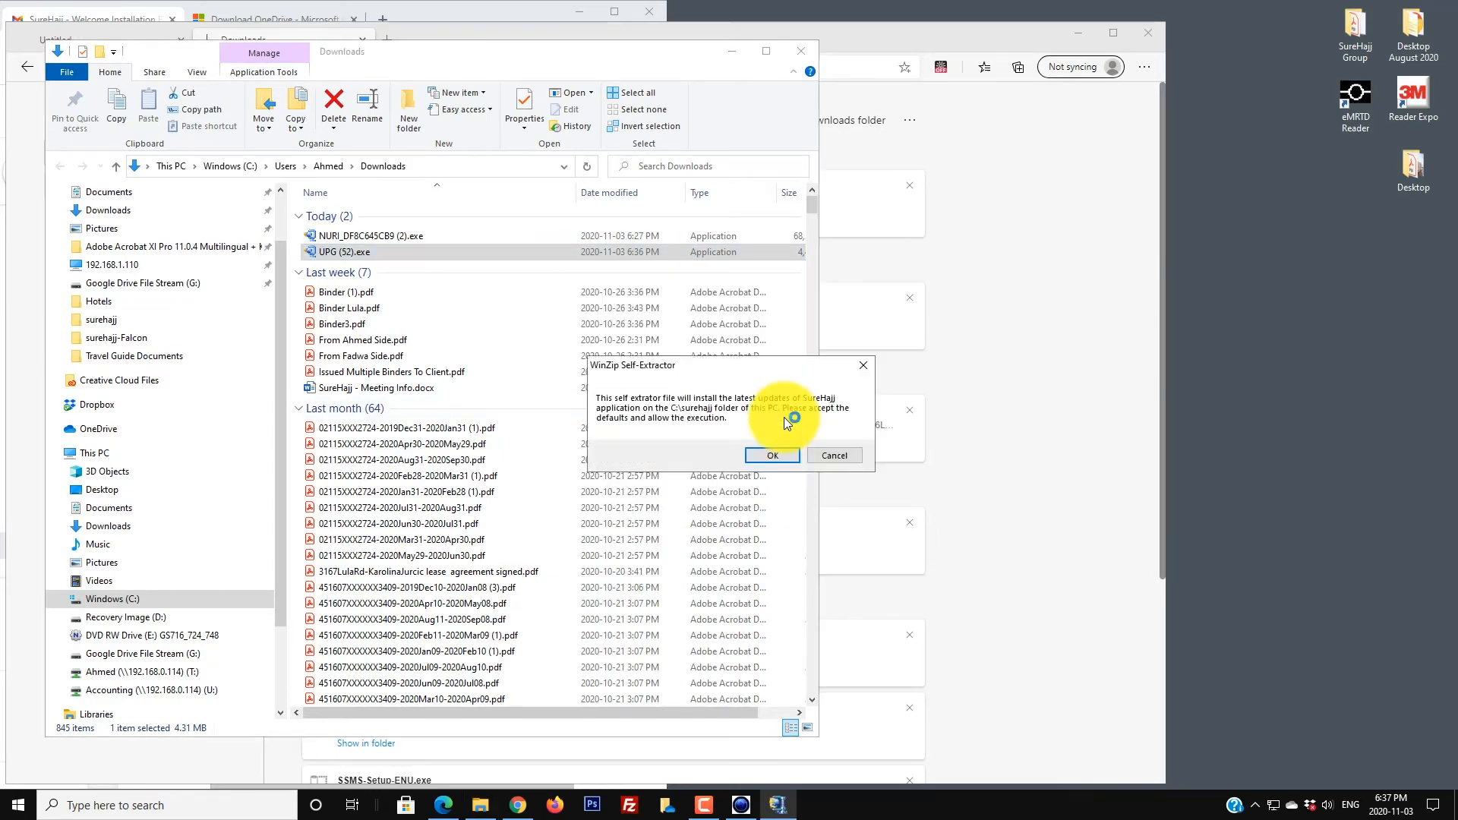
{"action": "left_click", "coordinate": [758, 453]}
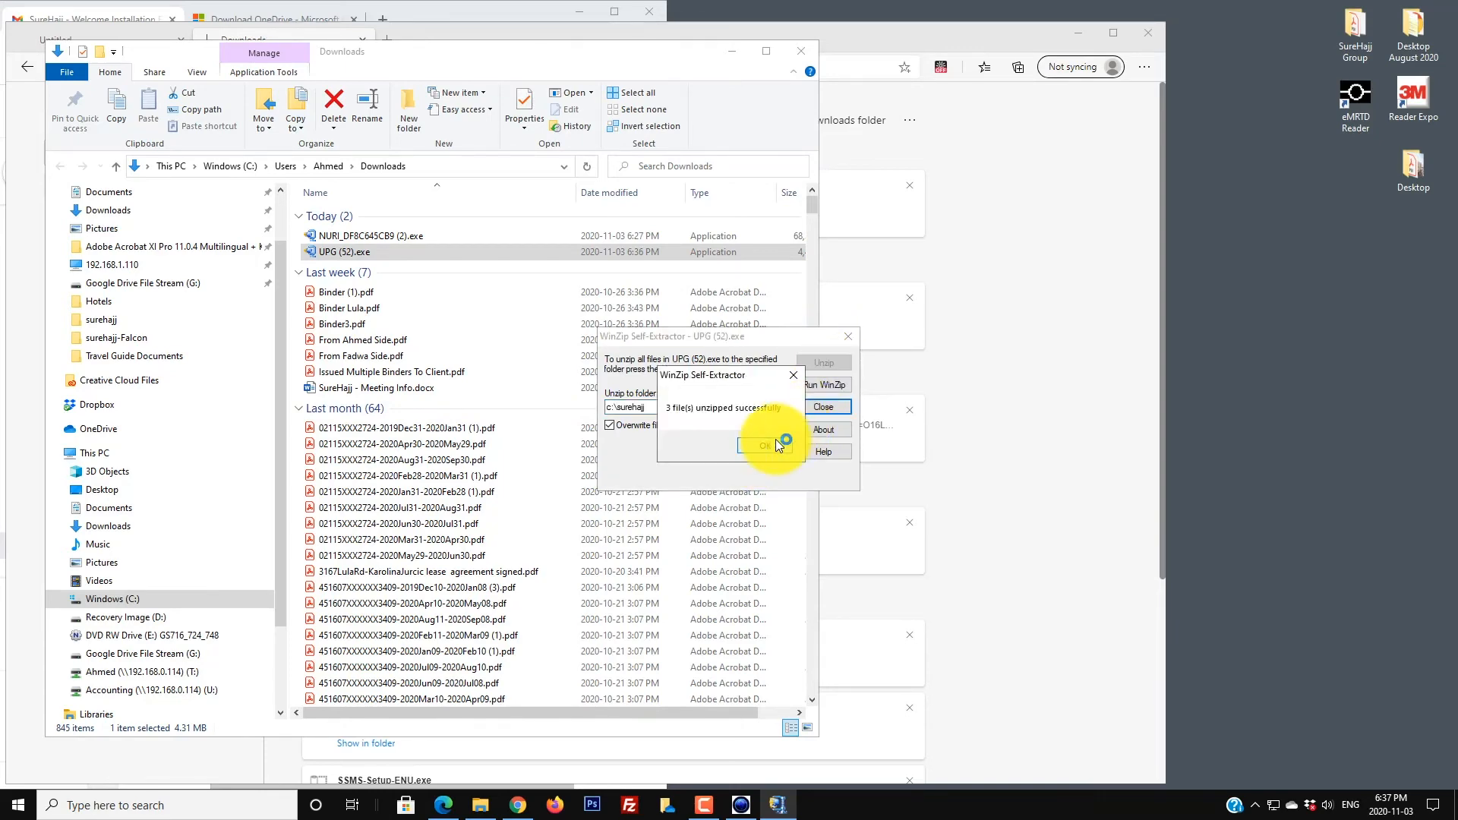
{"action": "left_click", "coordinate": [776, 442]}
{"action": "left_click", "coordinate": [836, 408]}
{"action": "left_click", "coordinate": [818, 48]}
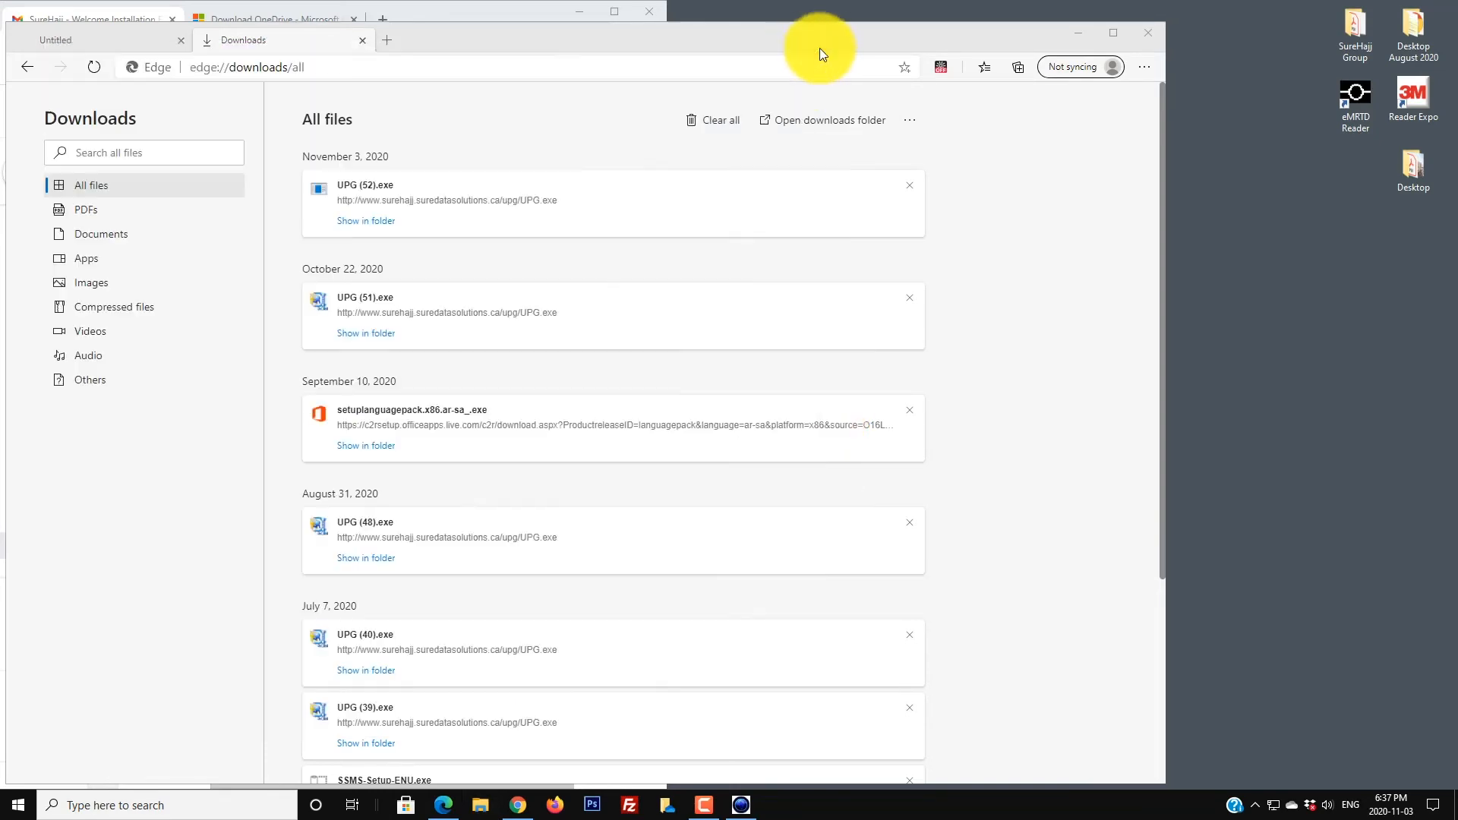
{"action": "left_click", "coordinate": [1147, 32]}
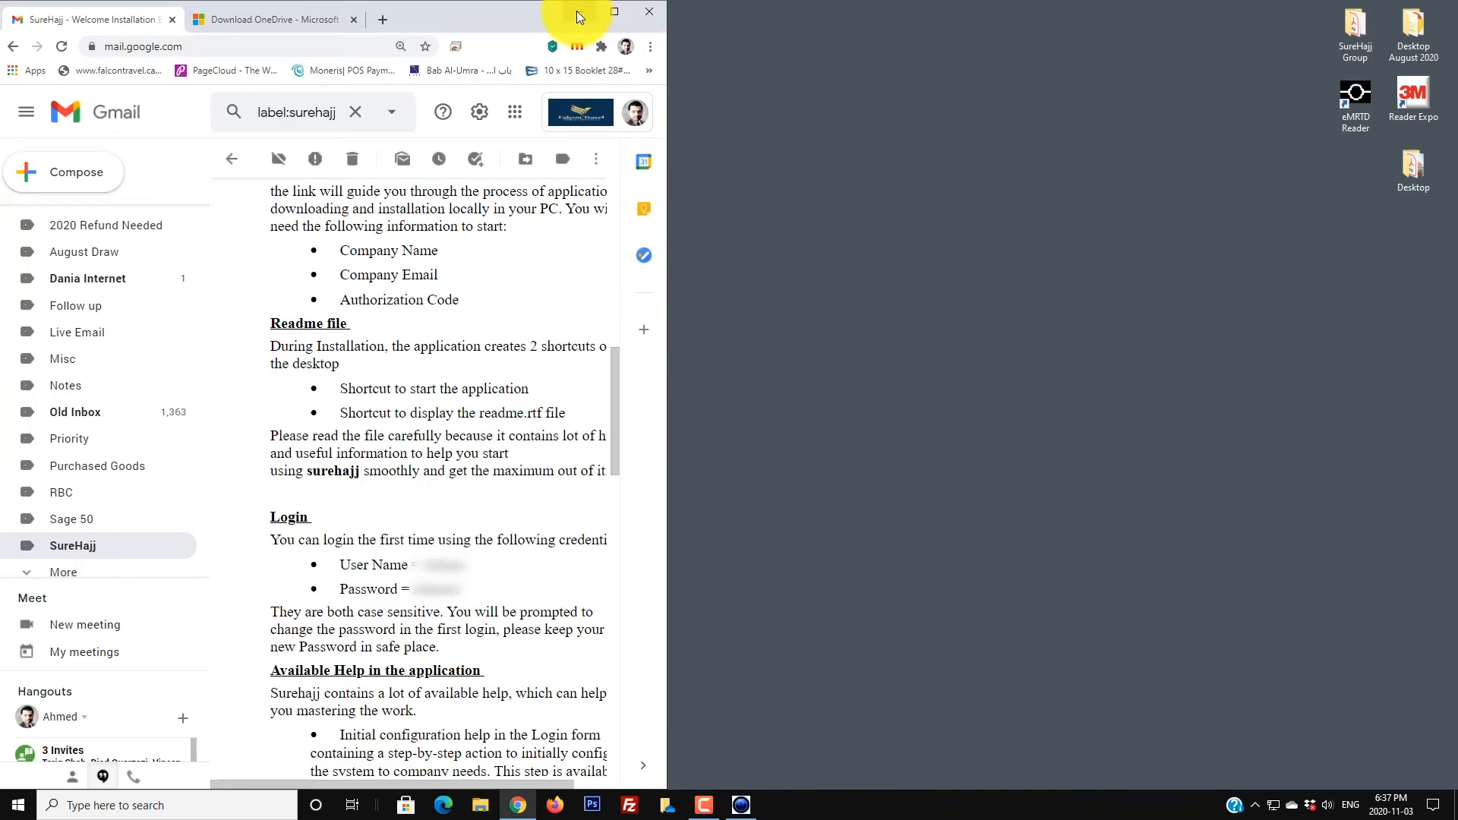
Step: Relaunch SureHajj from the desktop shortcut and log in to version 9.03 with the password
{"action": "left_click", "coordinate": [579, 13]}
{"action": "double_click", "coordinate": [31, 656]}
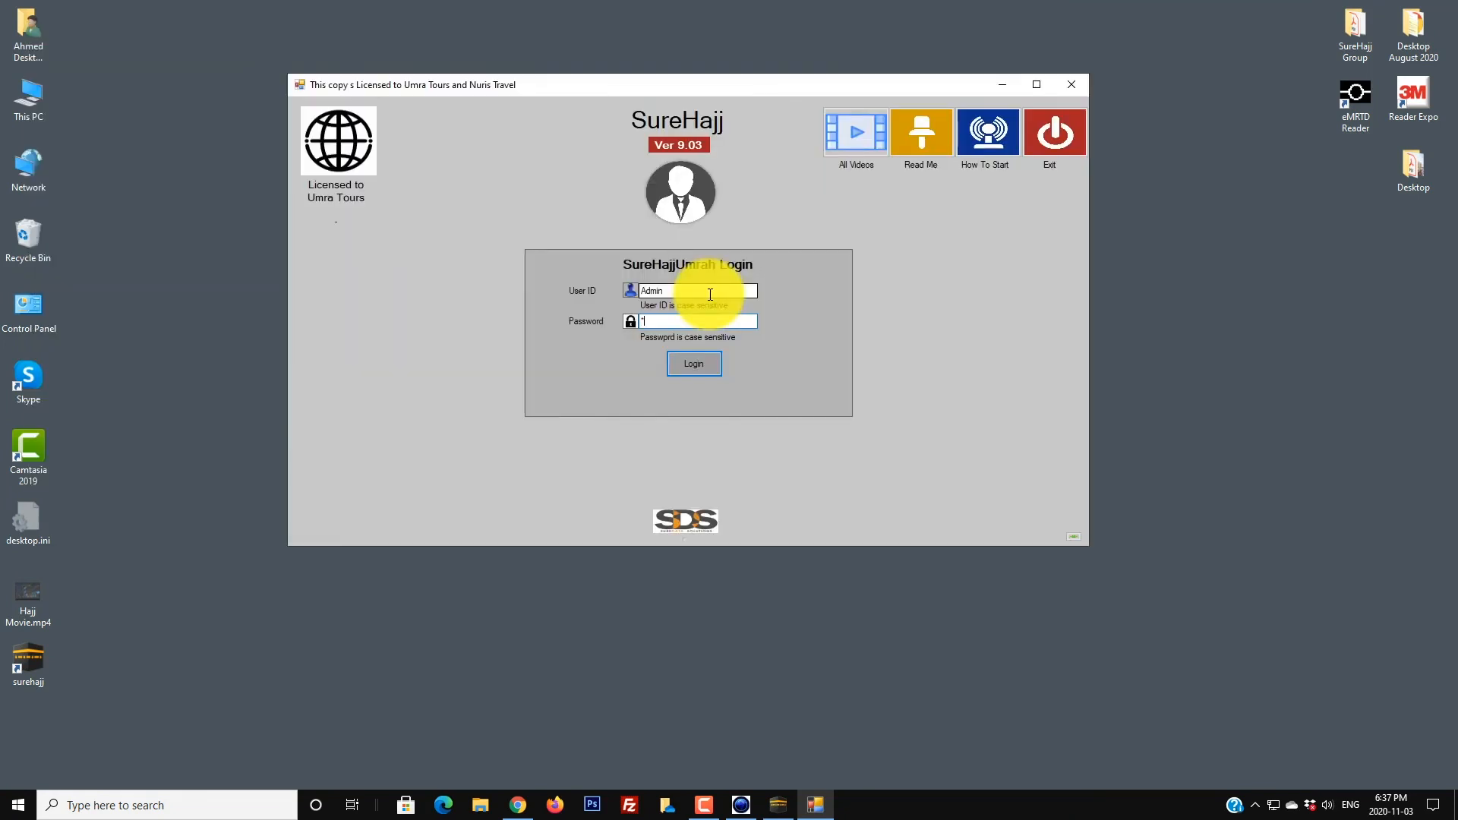
{"action": "type", "text": "**"}
{"action": "key", "text": "Return"}
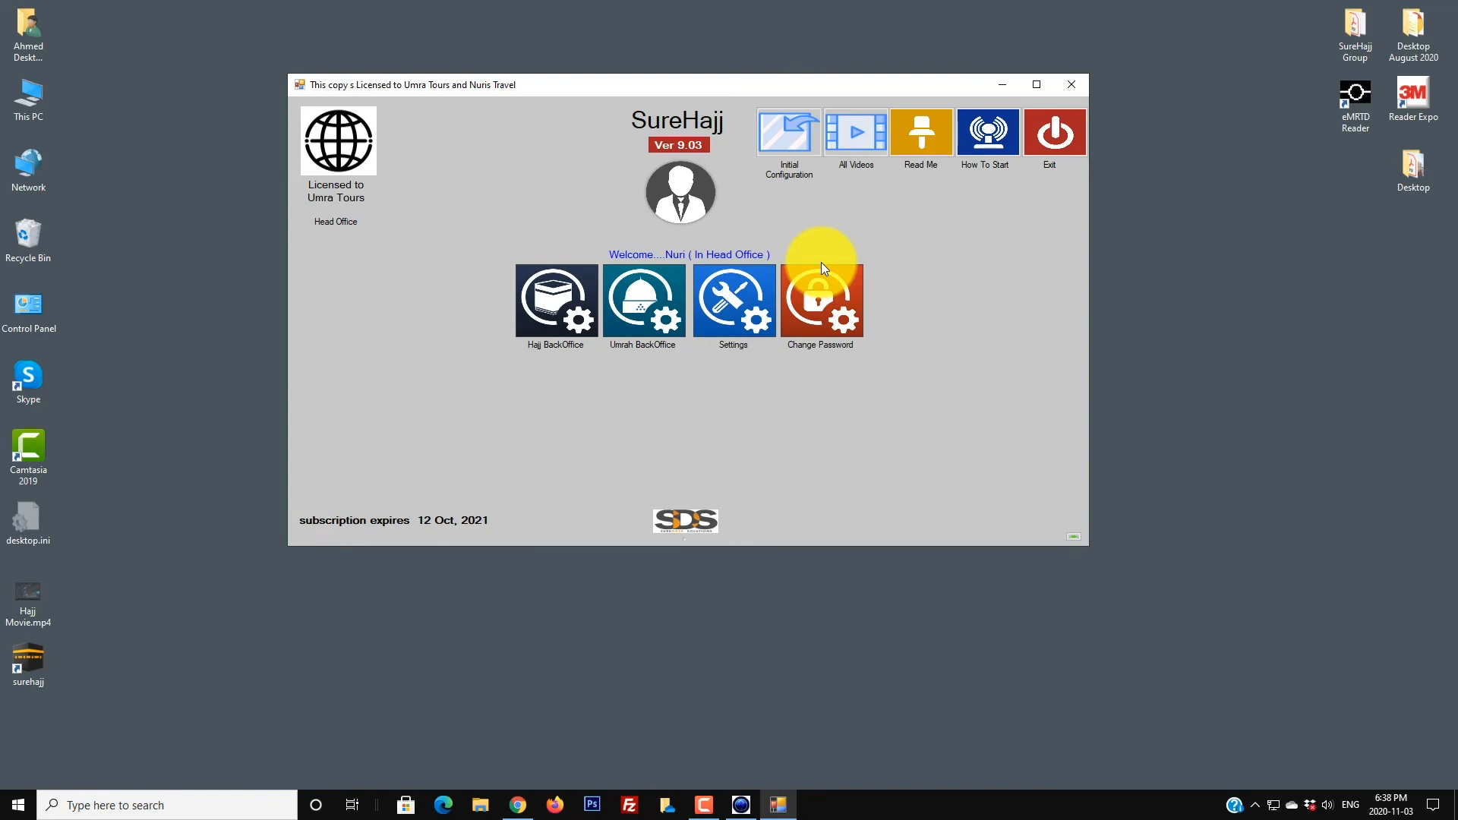
Step: In Admin Console's Files Locations, browse the Client Files Root to C:\surehajj\OneDrive\SureHajj
{"action": "left_click", "coordinate": [728, 301]}
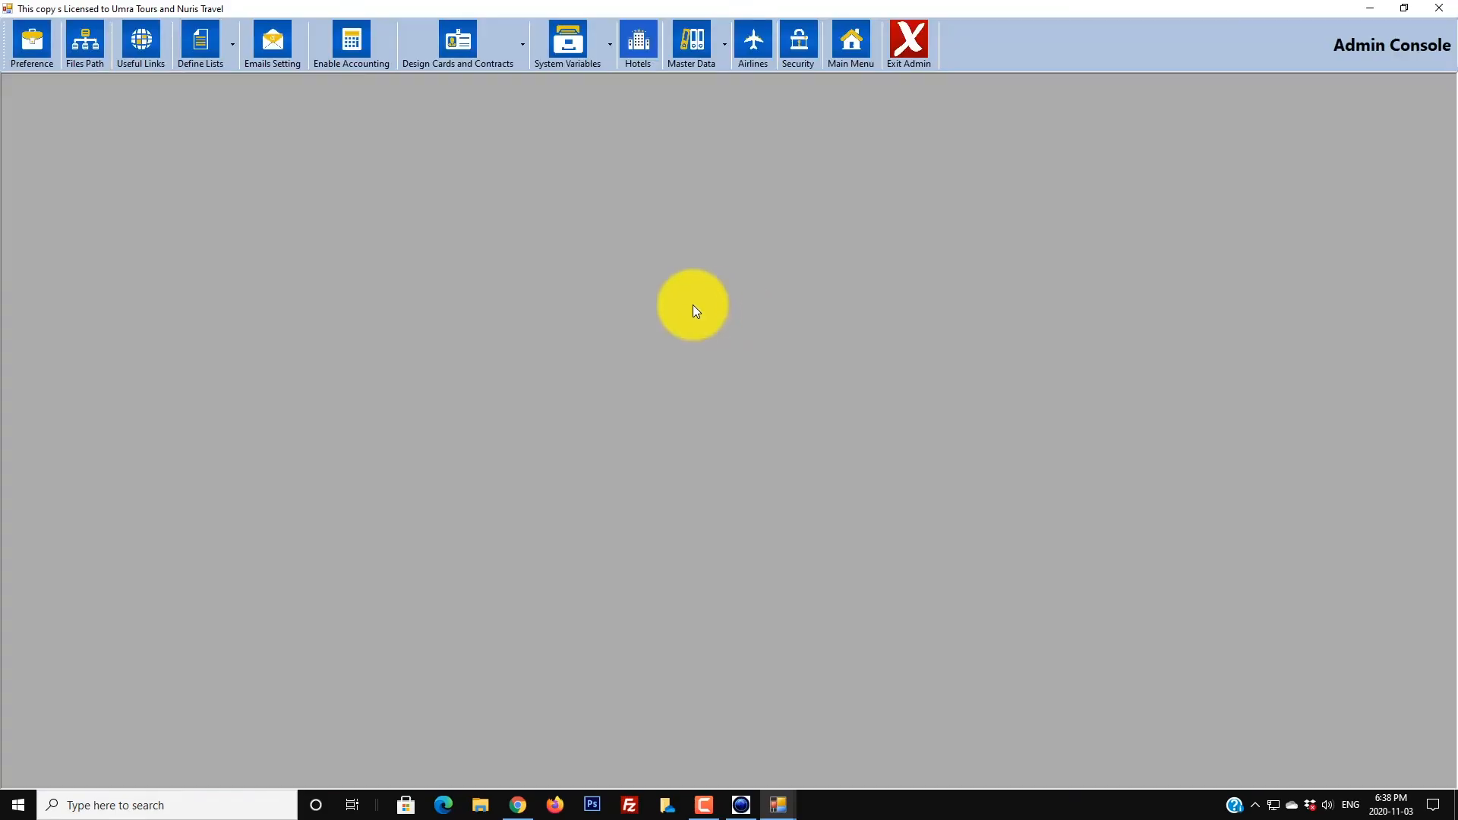
{"action": "left_click", "coordinate": [79, 67]}
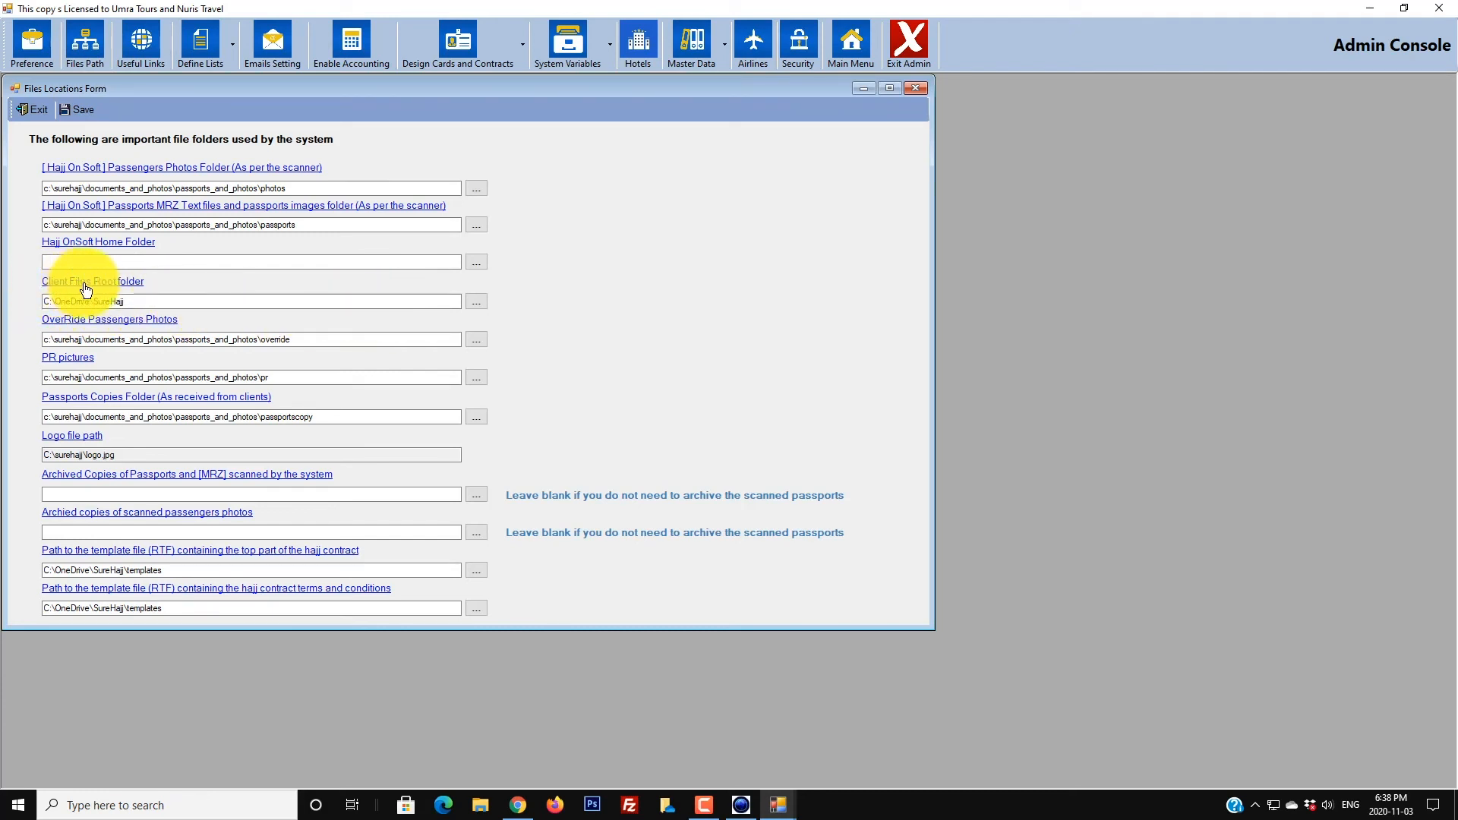
{"action": "left_click", "coordinate": [475, 302]}
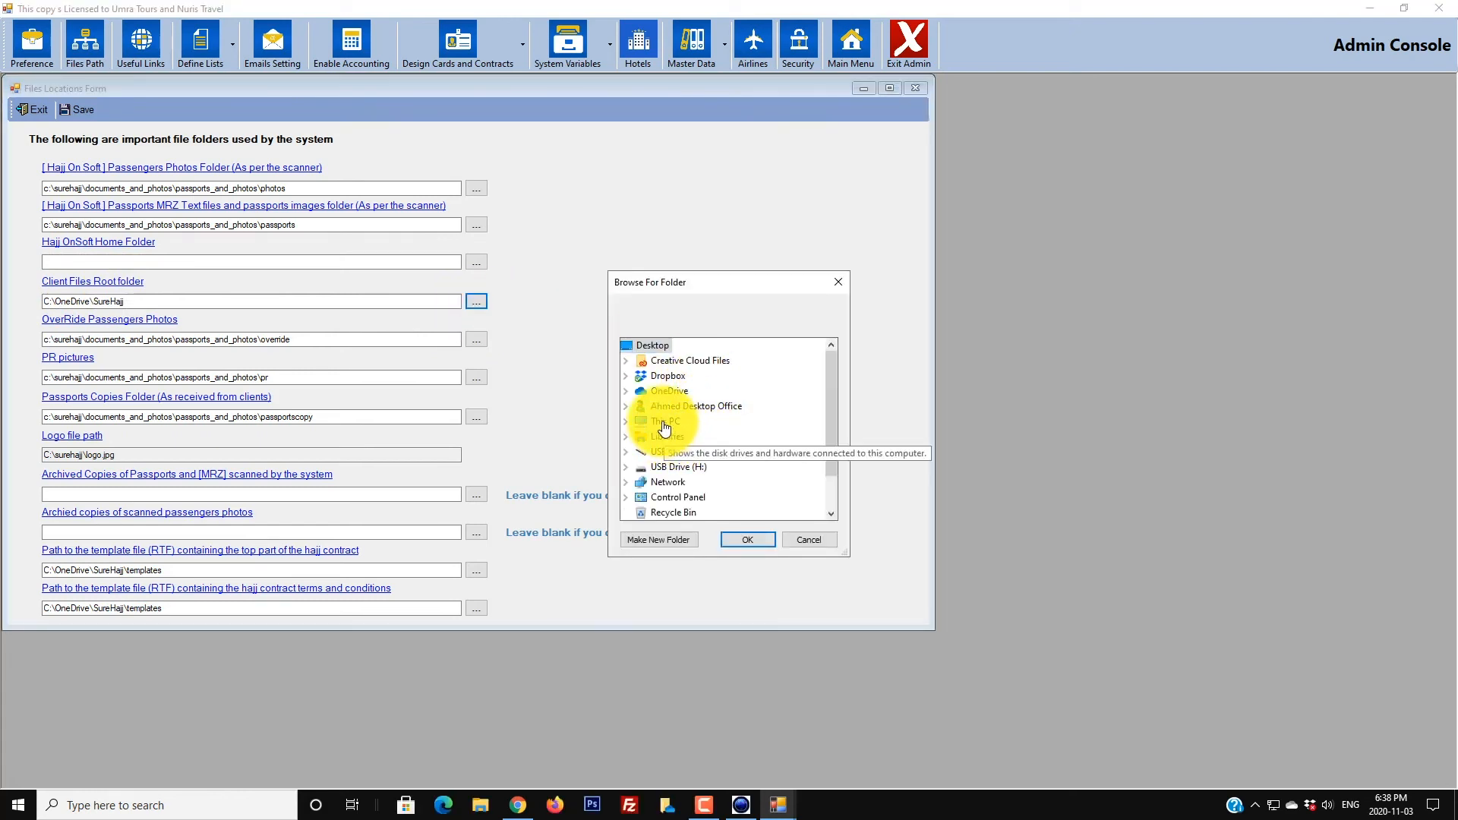
{"action": "left_click", "coordinate": [626, 422]}
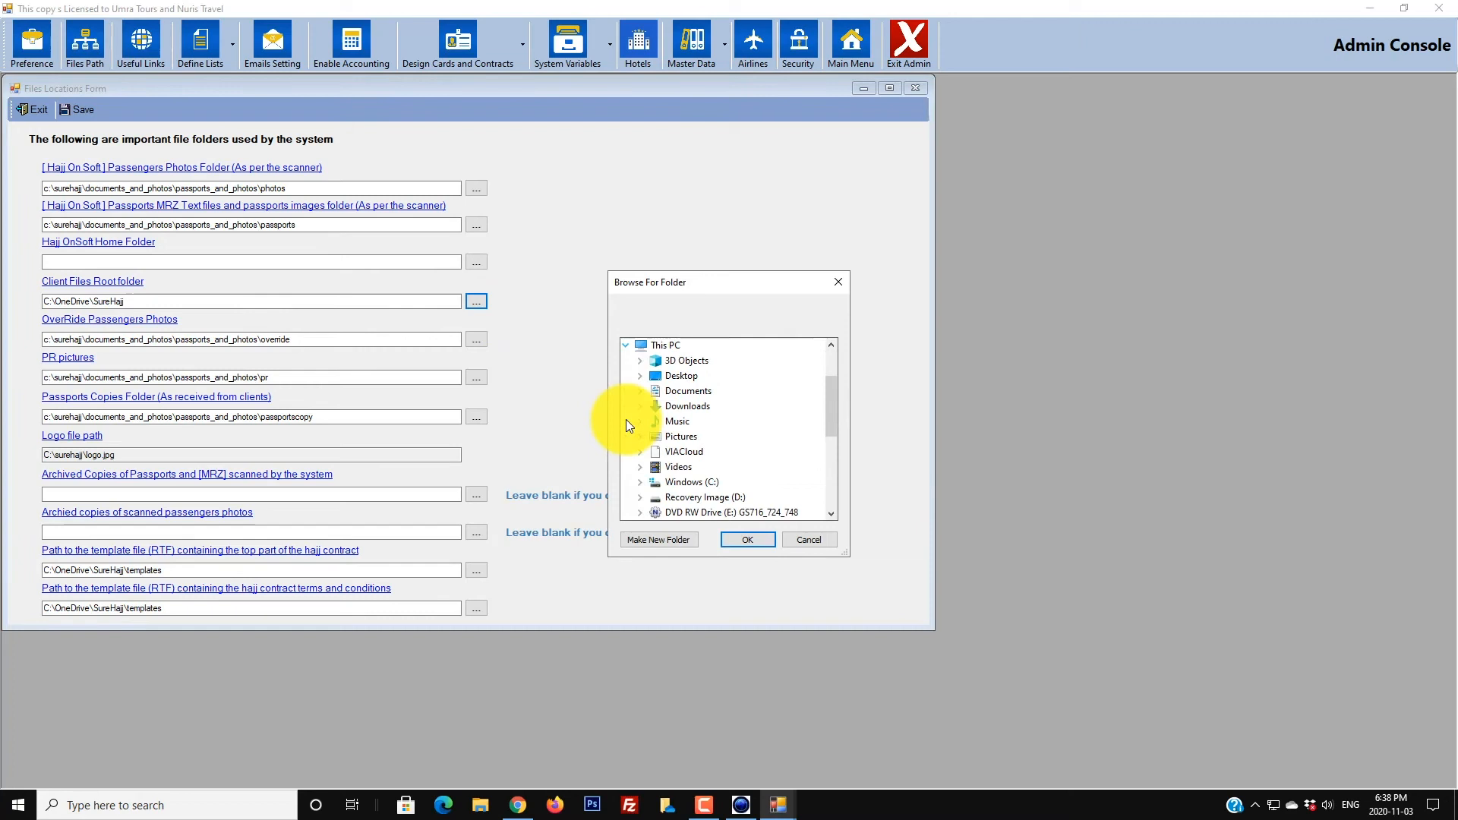
{"action": "double_click", "coordinate": [675, 484]}
{"action": "scroll", "coordinate": [688, 426], "scroll_direction": "down", "scroll_amount": 5}
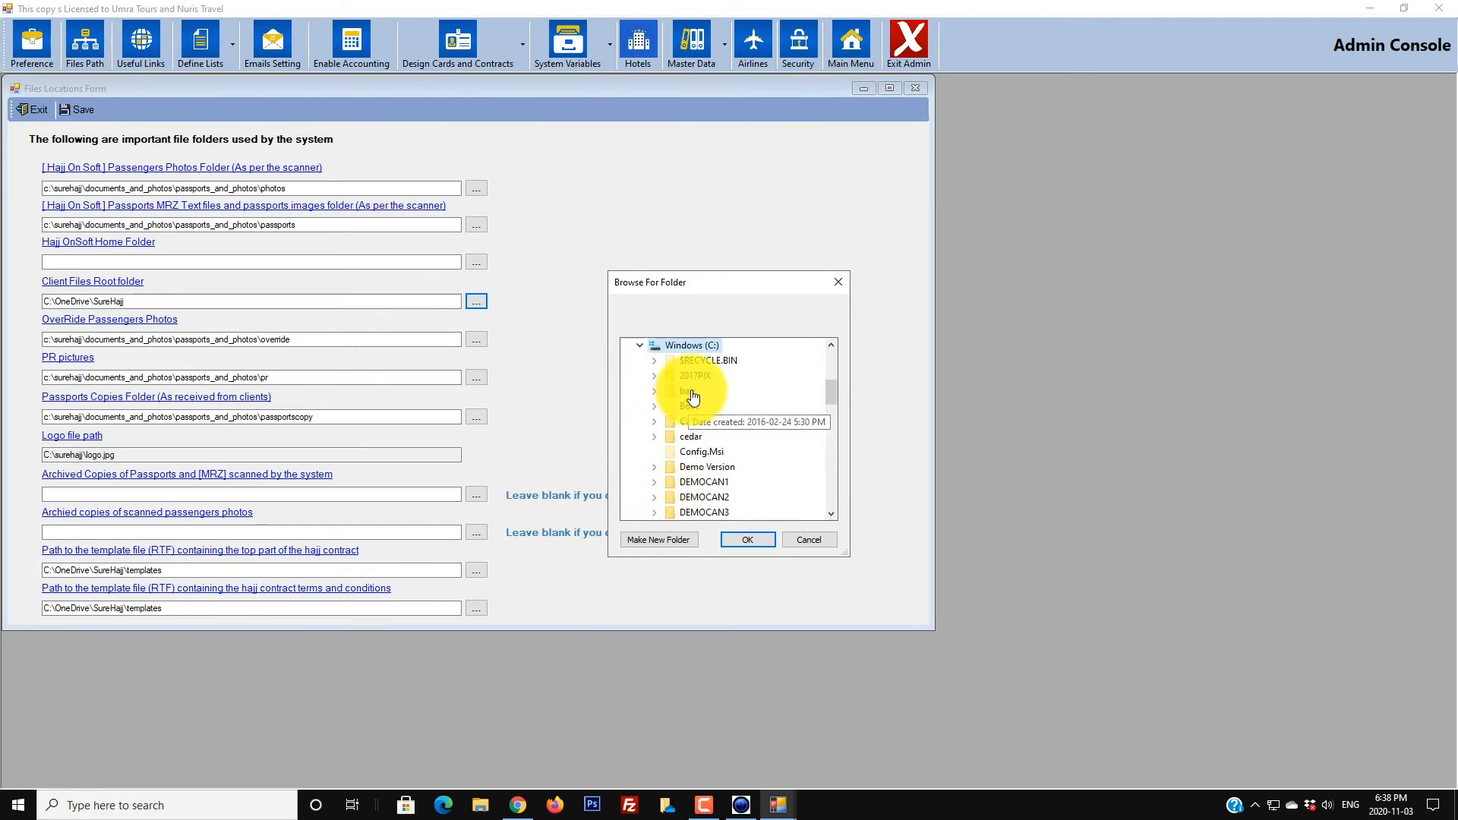
{"action": "scroll", "coordinate": [706, 438], "scroll_direction": "down", "scroll_amount": 4}
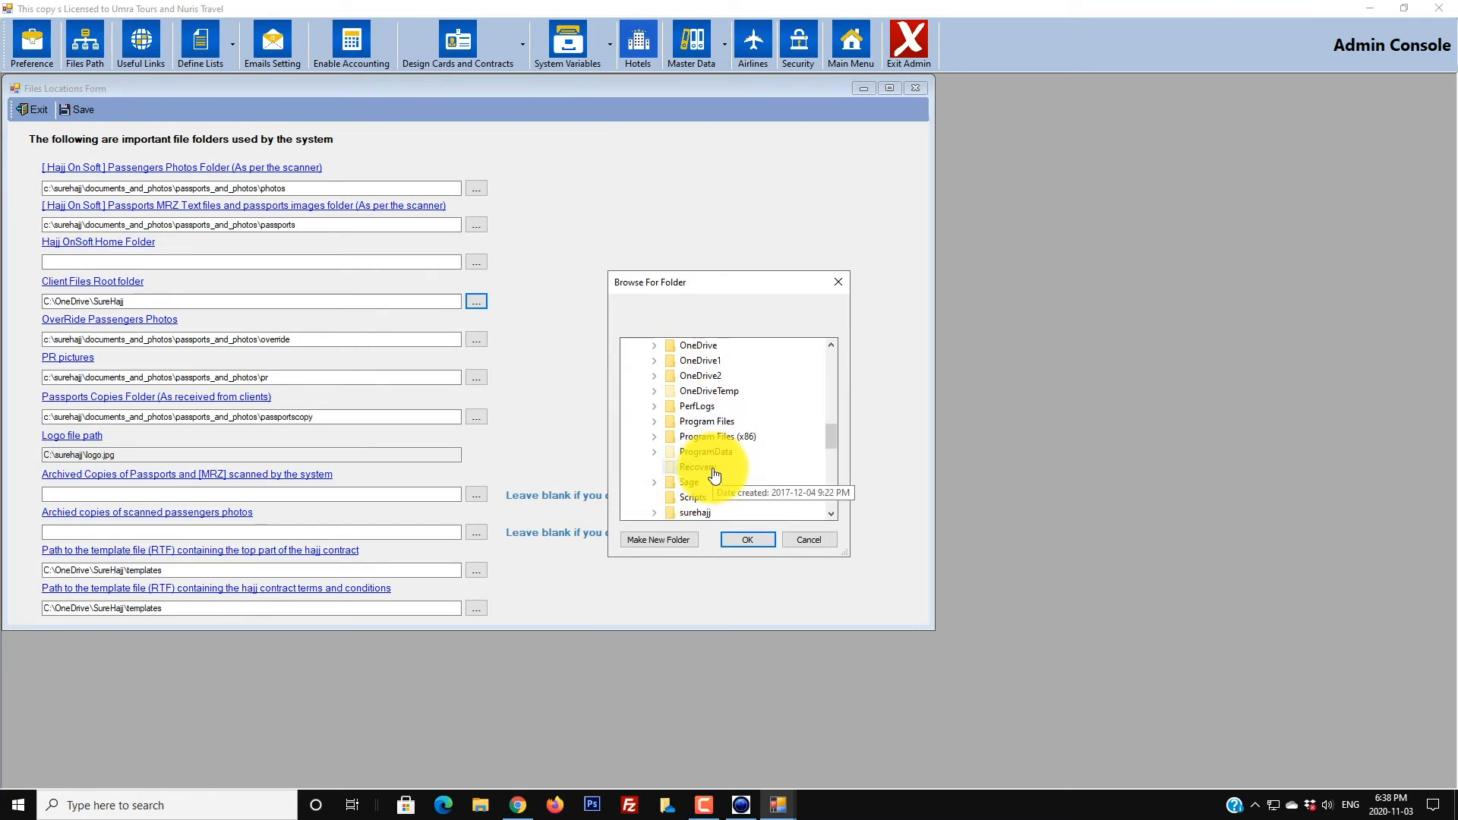
{"action": "double_click", "coordinate": [698, 422]}
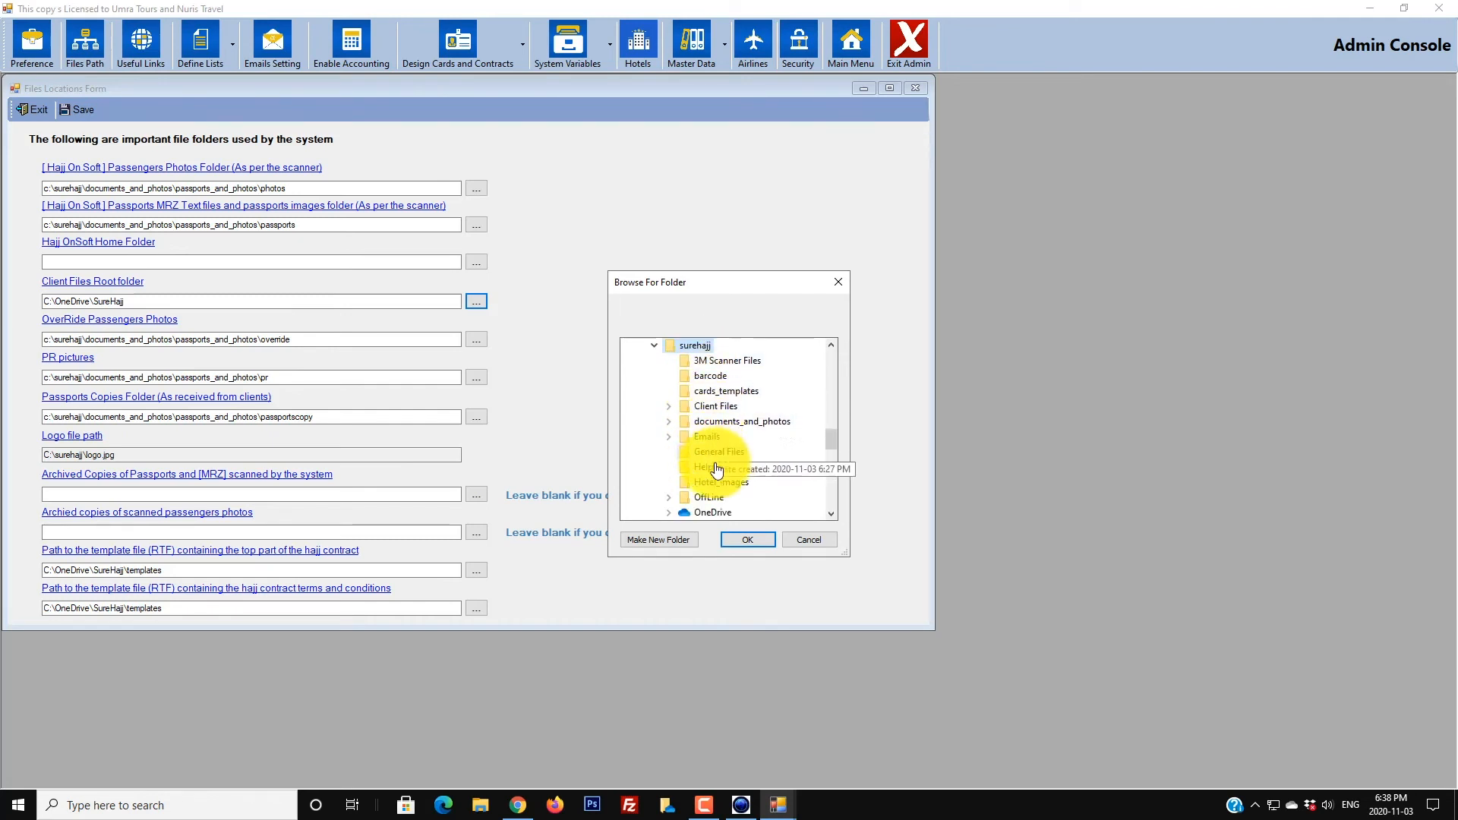
{"action": "scroll", "coordinate": [743, 501], "scroll_direction": "down", "scroll_amount": 2}
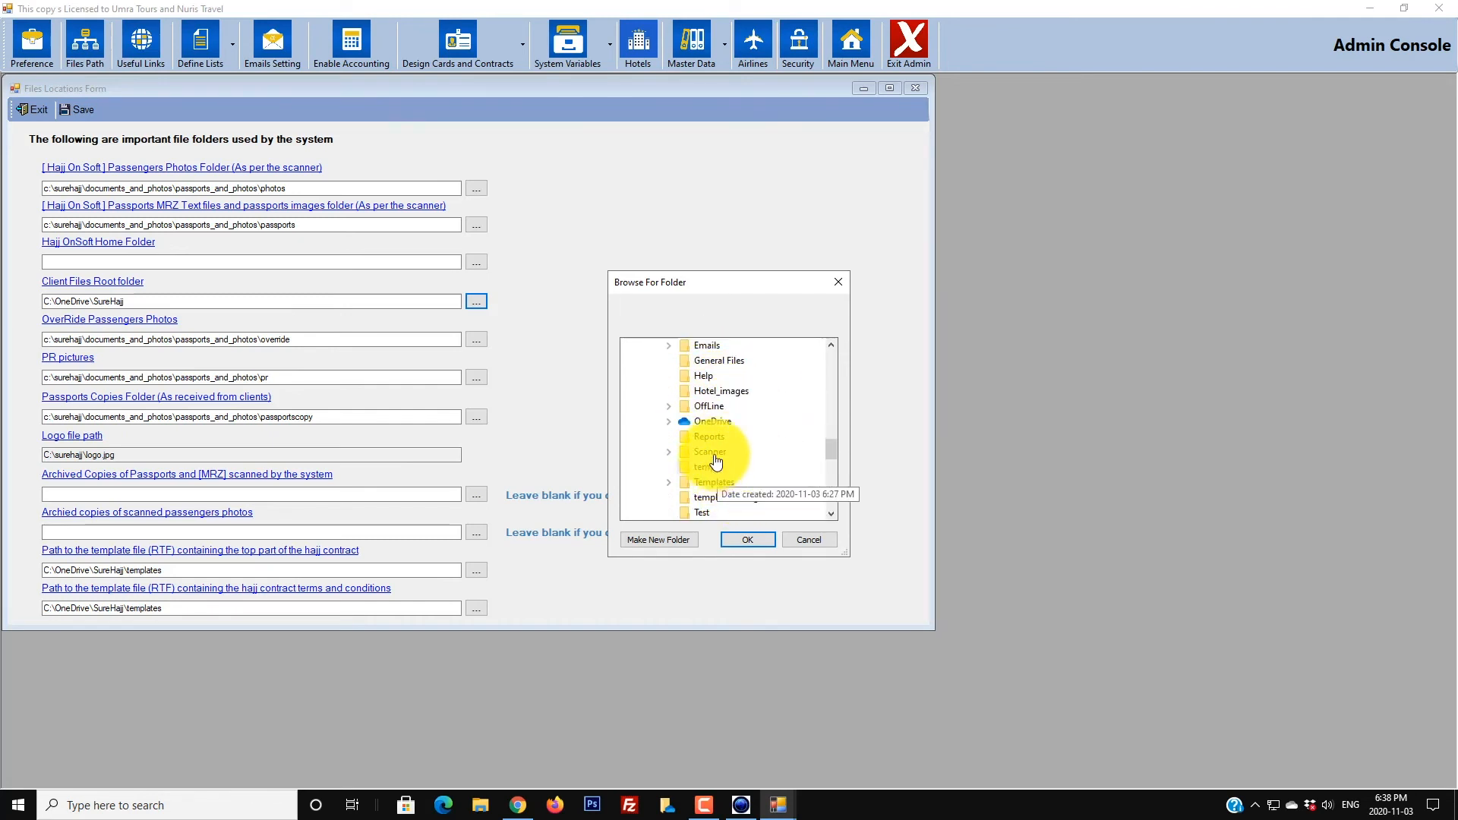
{"action": "double_click", "coordinate": [709, 425]}
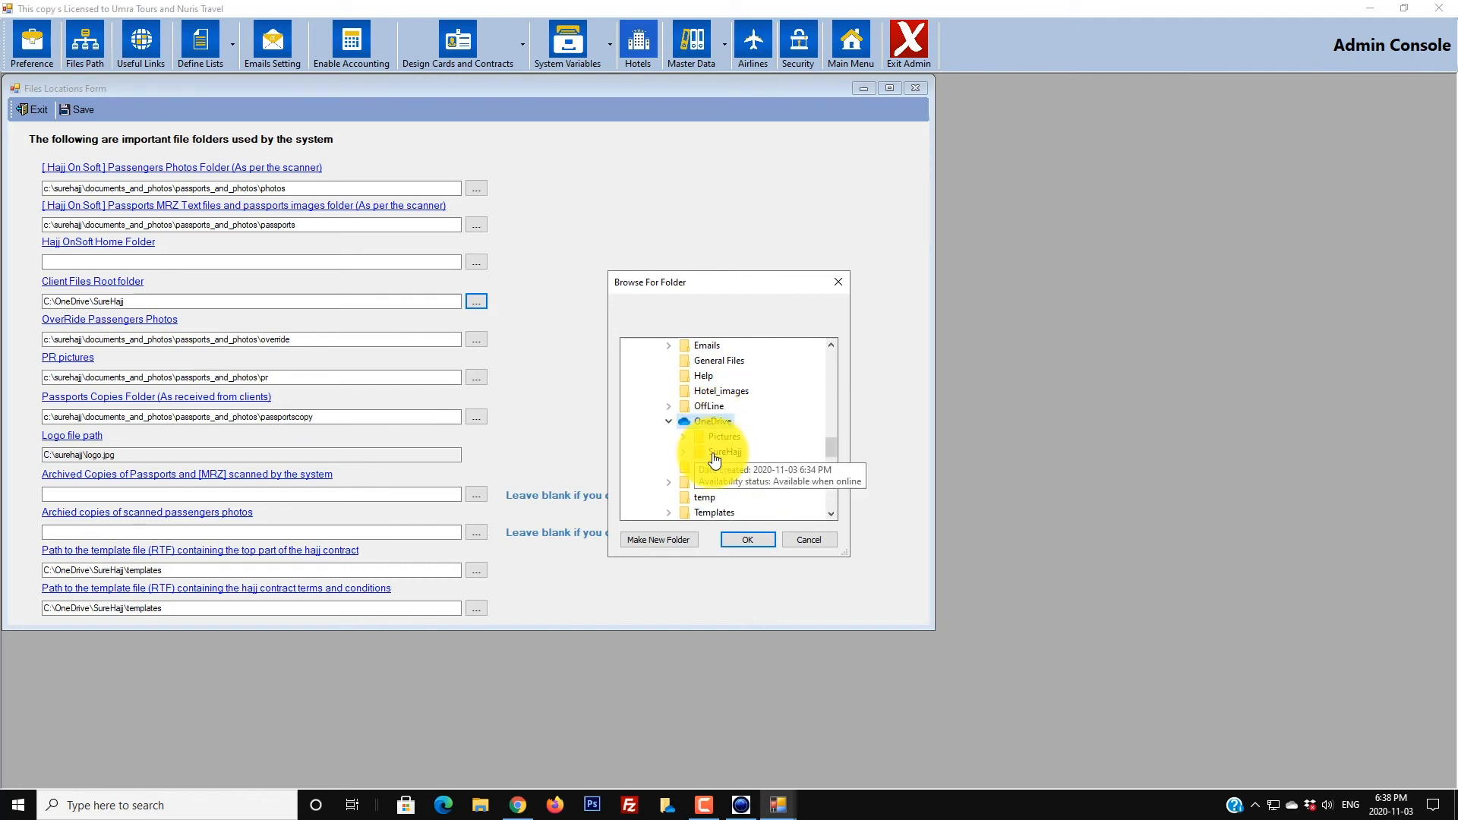
{"action": "double_click", "coordinate": [712, 456]}
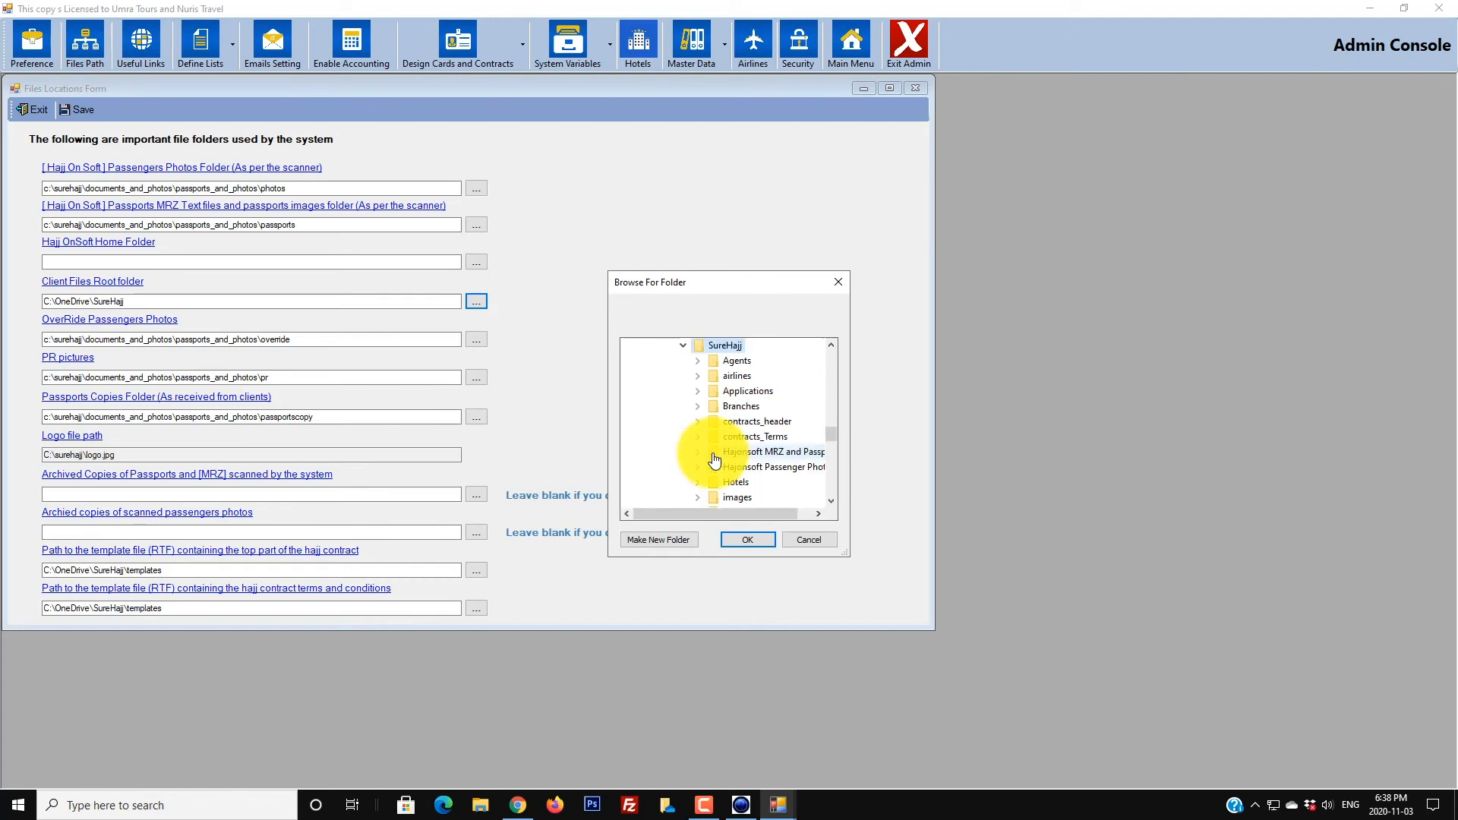
{"action": "left_click", "coordinate": [731, 541]}
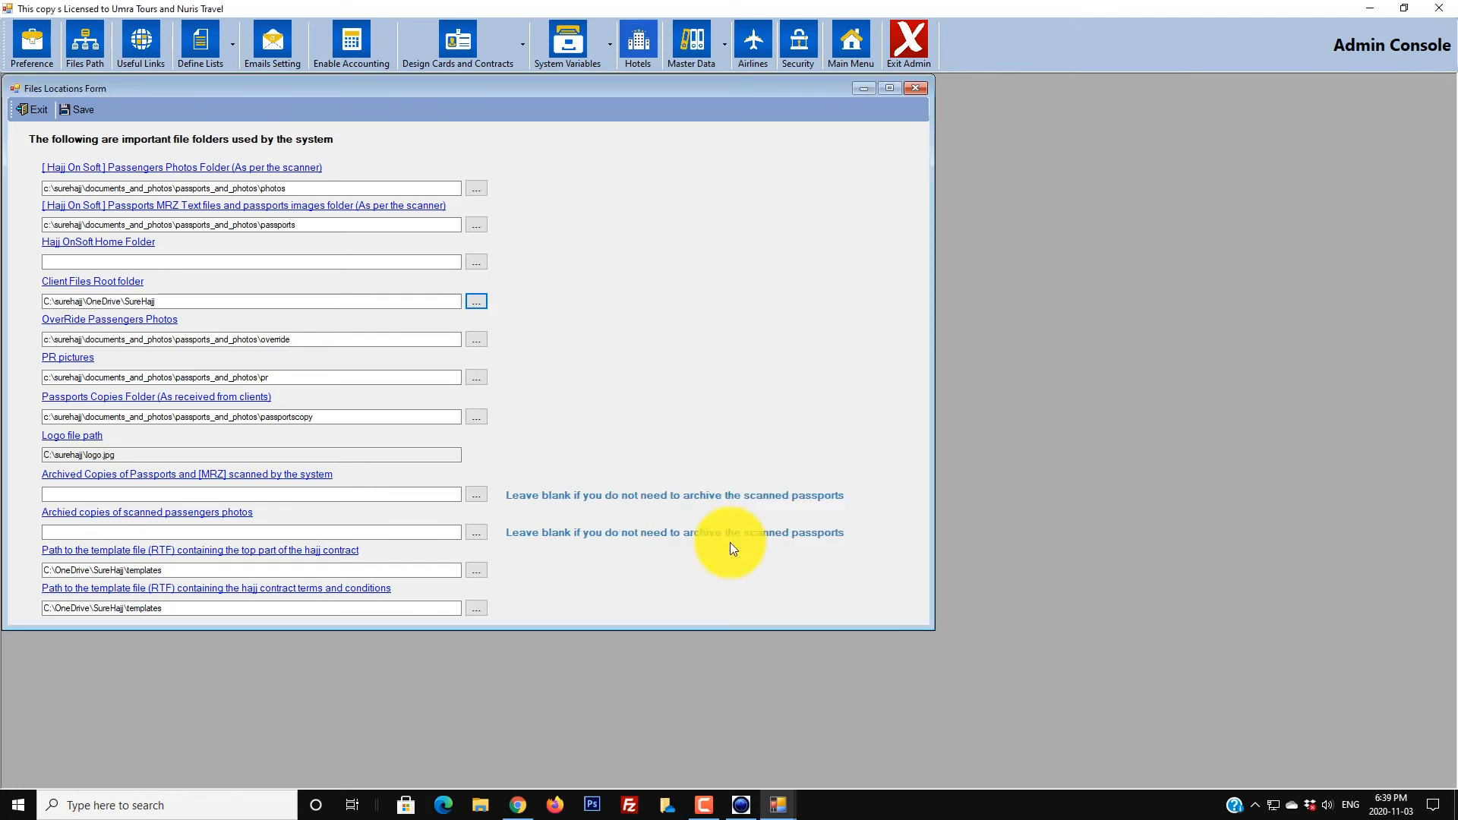
Step: Save the Files Locations settings, acknowledge the Success message, and exit the form
{"action": "left_click", "coordinate": [47, 303]}
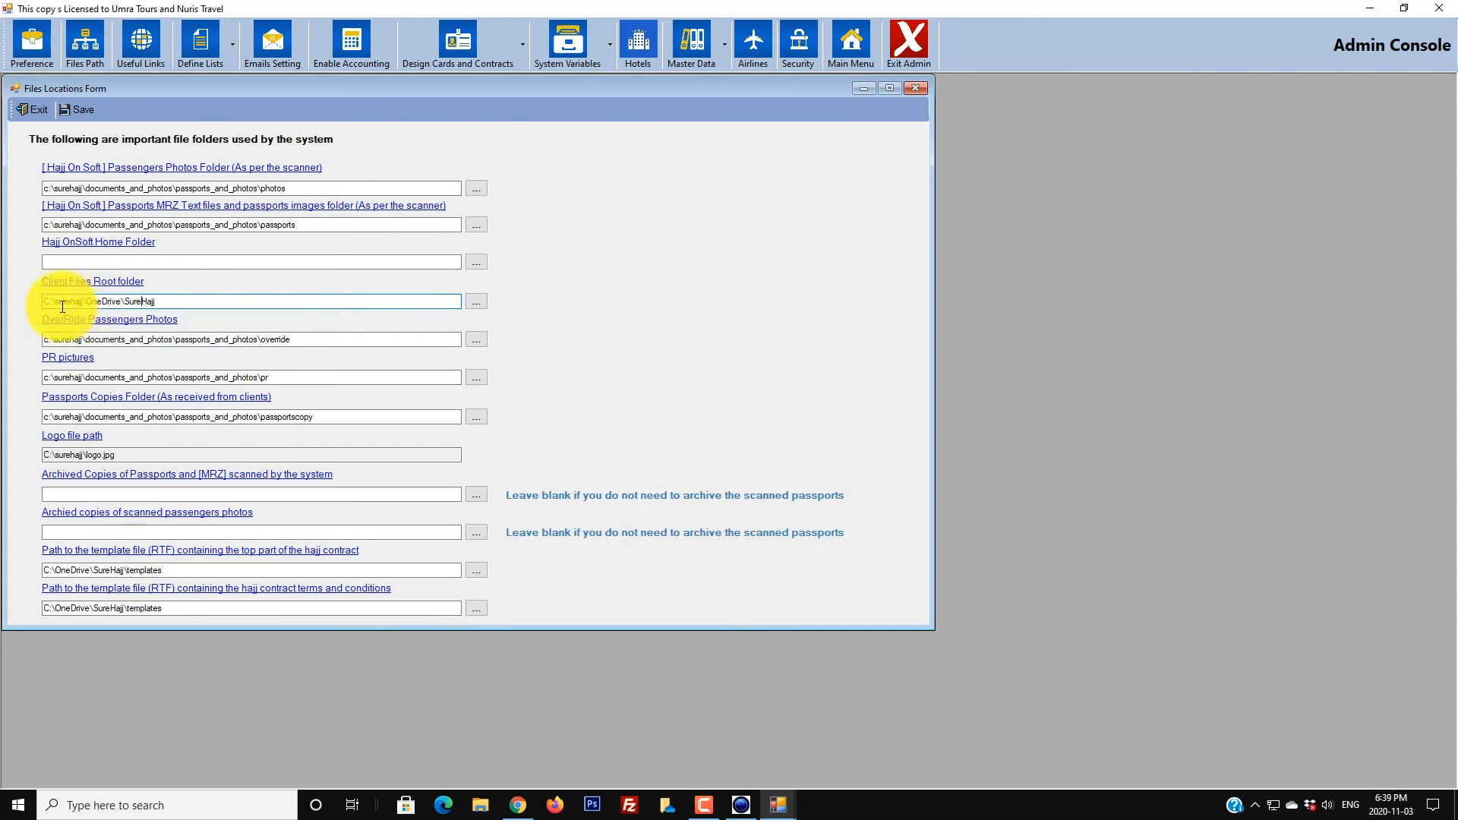
{"action": "left_click", "coordinate": [80, 111]}
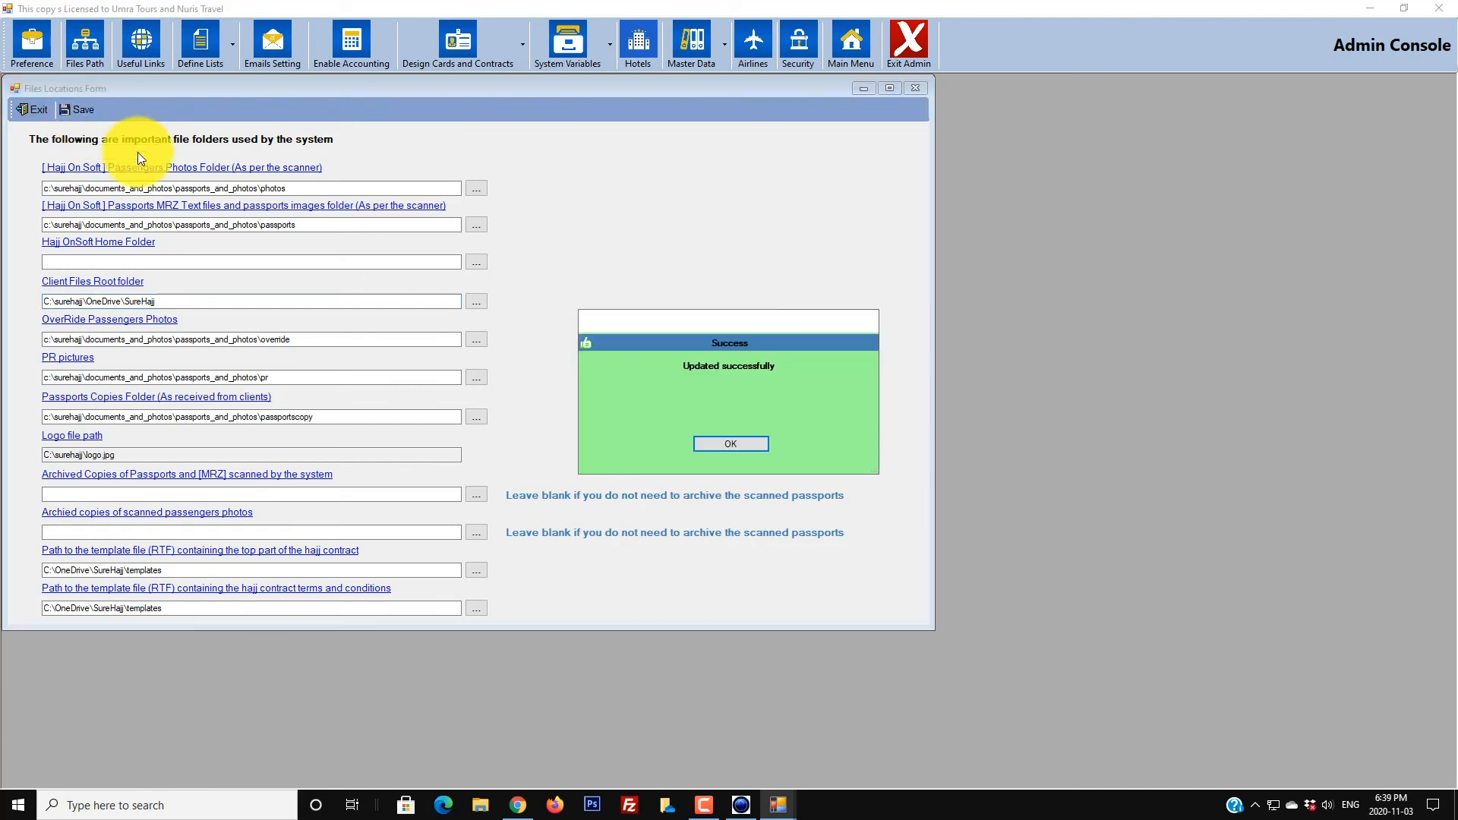
{"action": "left_click", "coordinate": [731, 447]}
{"action": "left_click", "coordinate": [23, 109]}
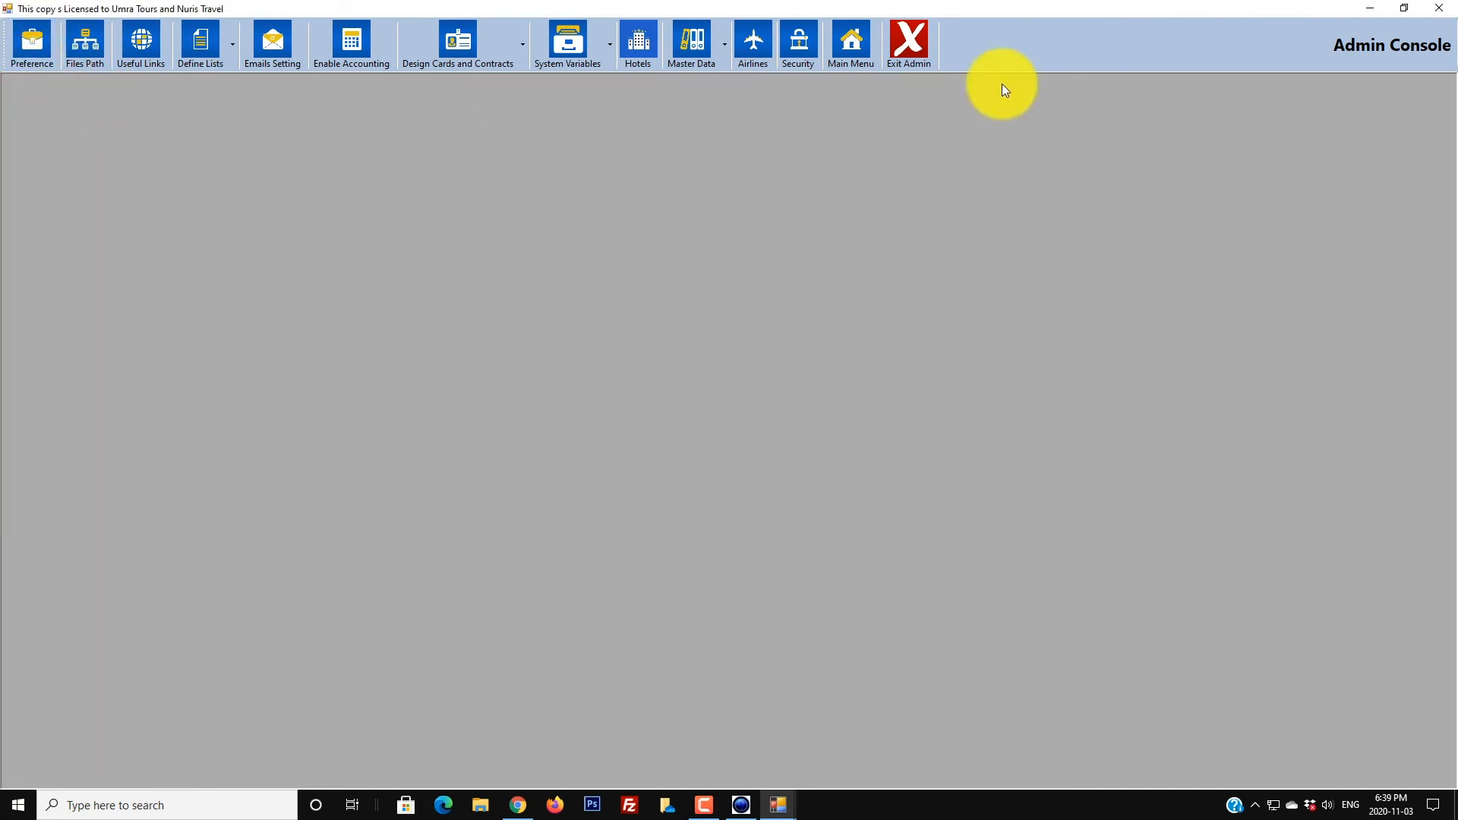
Step: Exit the SureHajj admin console and bring up the context menu for the desktop logo.jpg
{"action": "left_click", "coordinate": [896, 47]}
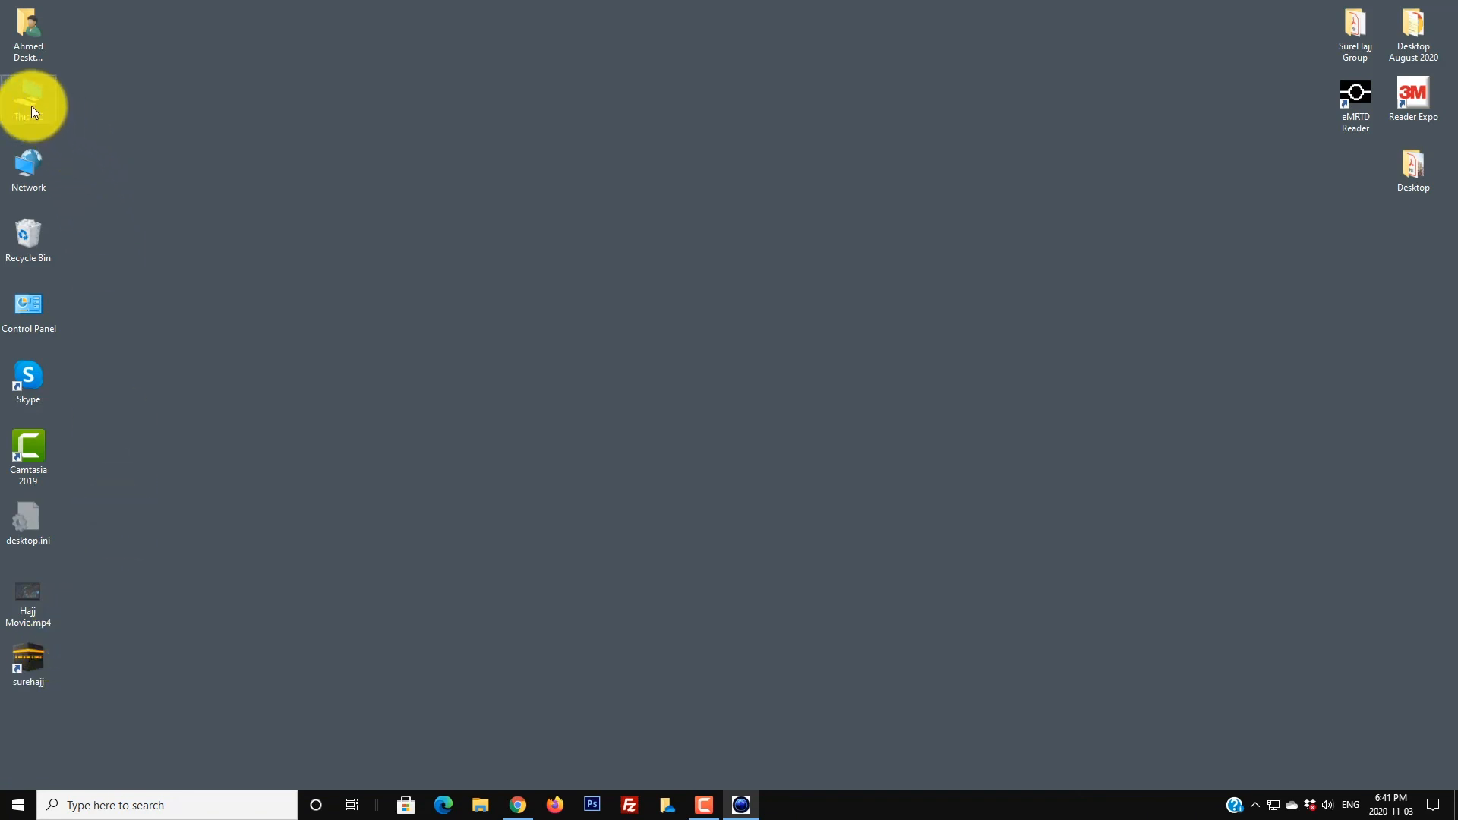
{"action": "right_click", "coordinate": [1398, 262]}
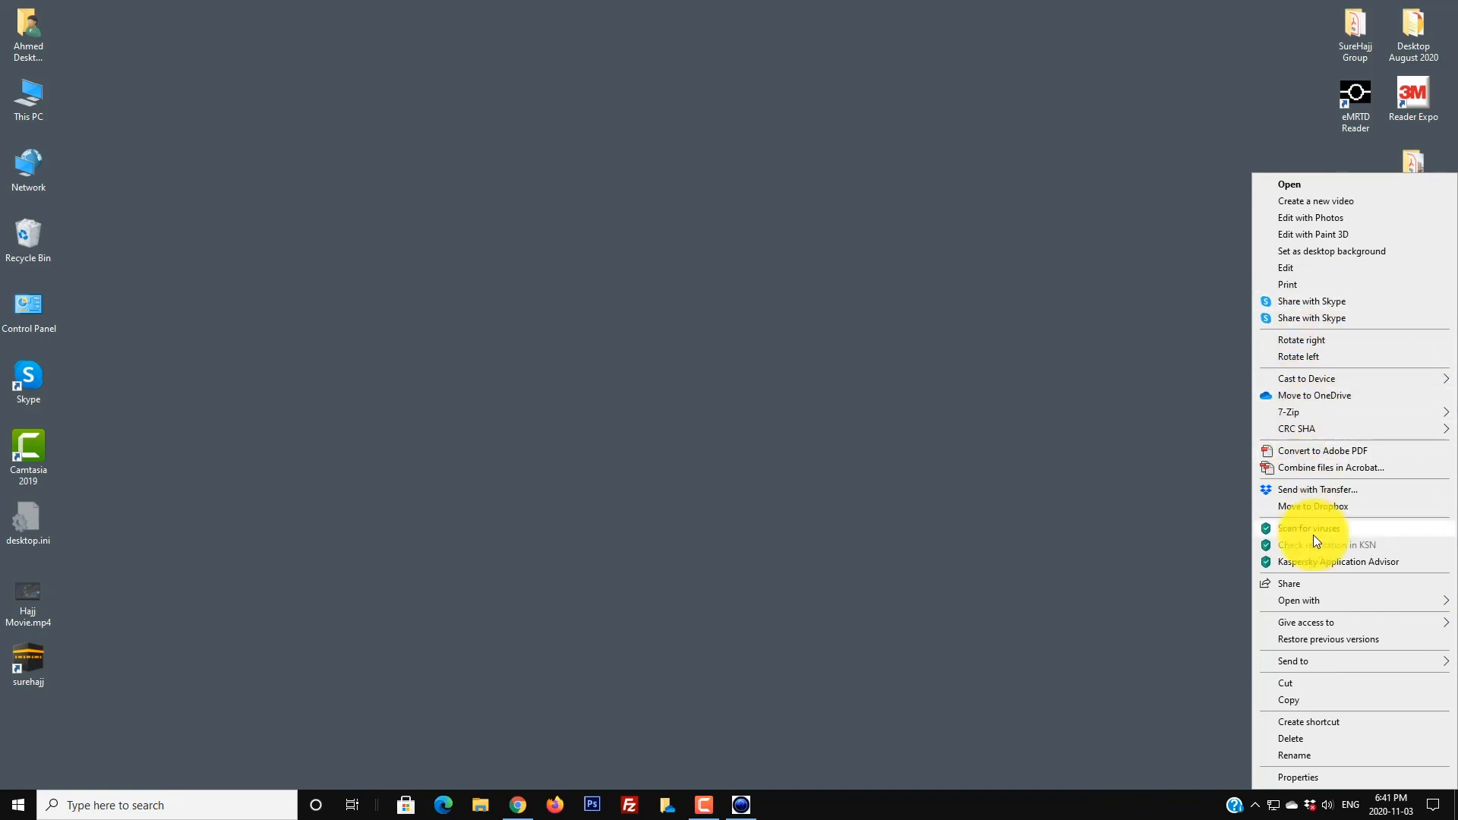
Step: Copy the desktop logo.jpg and open the C:\surehajj folder via This PC
{"action": "left_click", "coordinate": [1292, 697]}
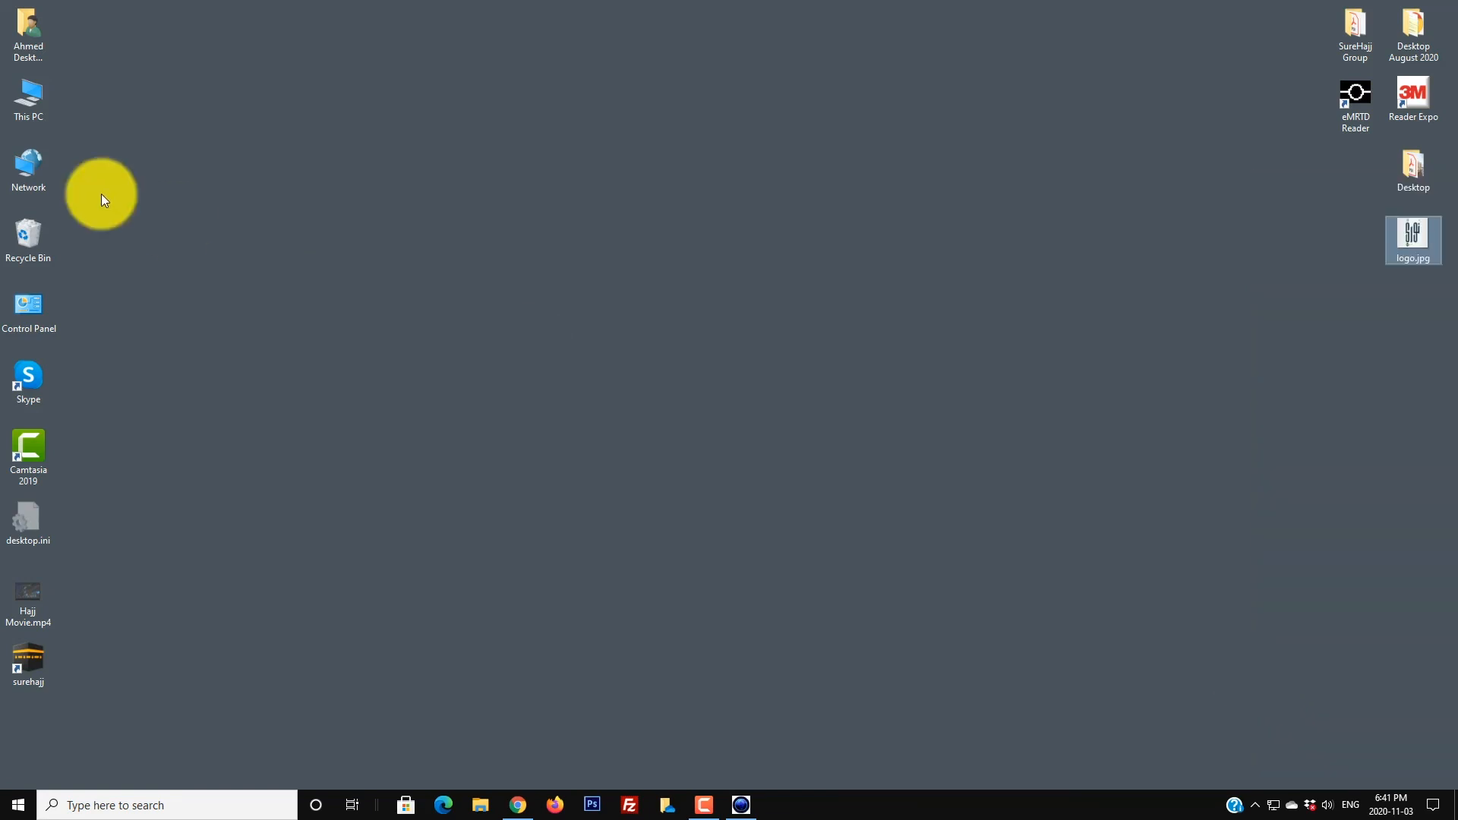
{"action": "double_click", "coordinate": [14, 111]}
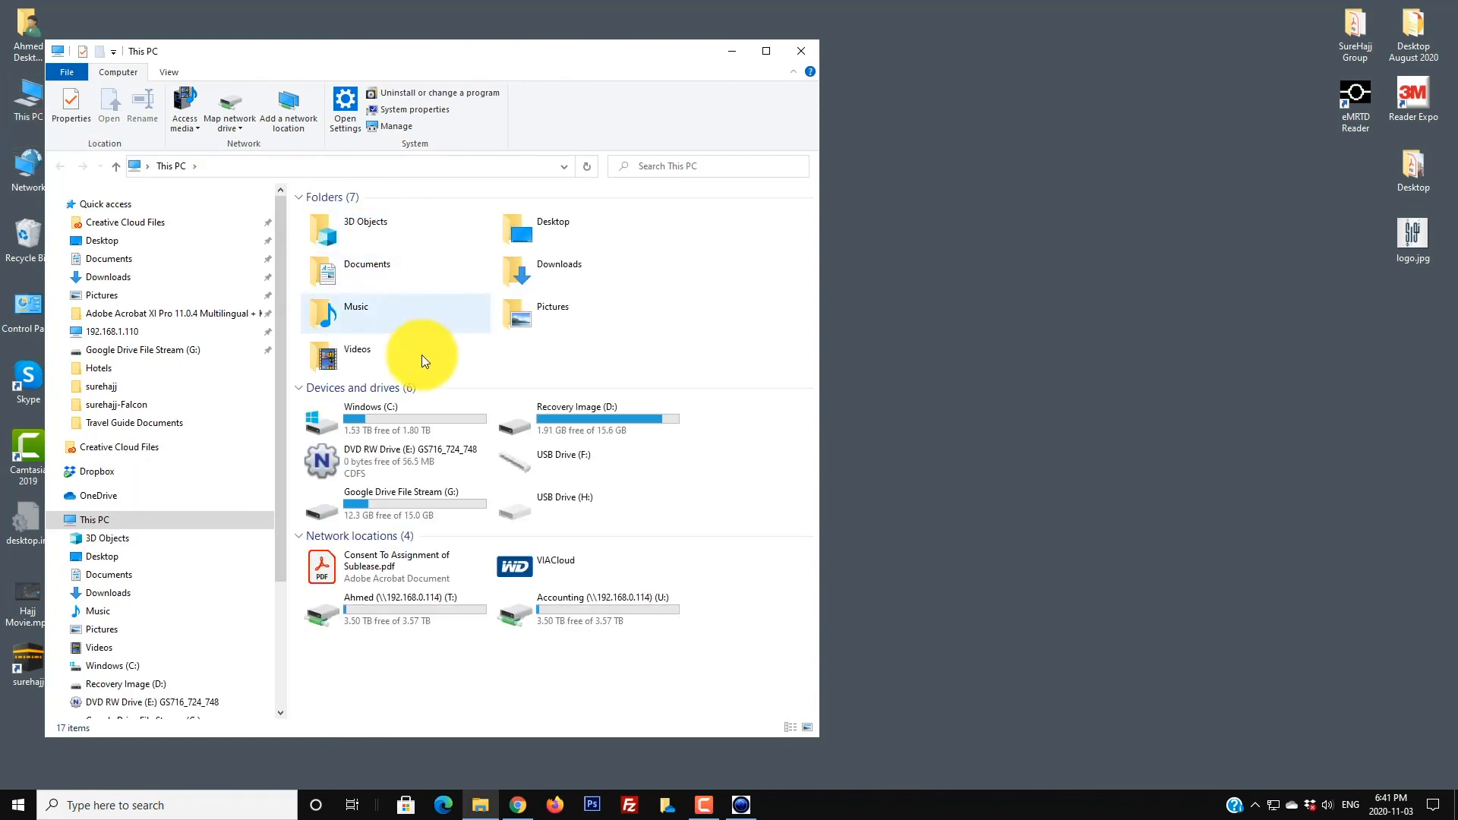
{"action": "double_click", "coordinate": [360, 422]}
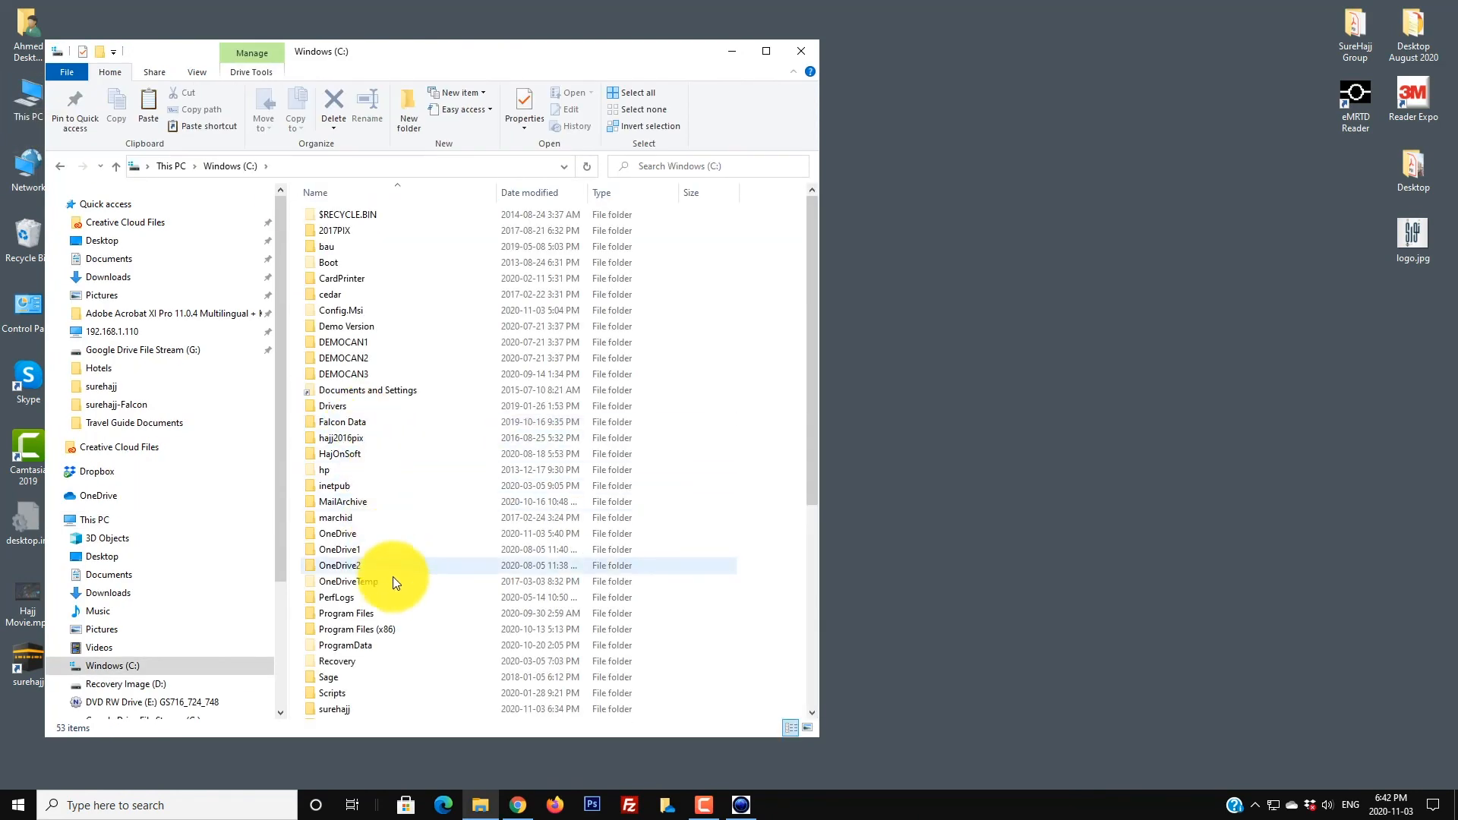
{"action": "scroll", "coordinate": [393, 582], "scroll_direction": "down", "scroll_amount": 5}
{"action": "left_click", "coordinate": [343, 472]}
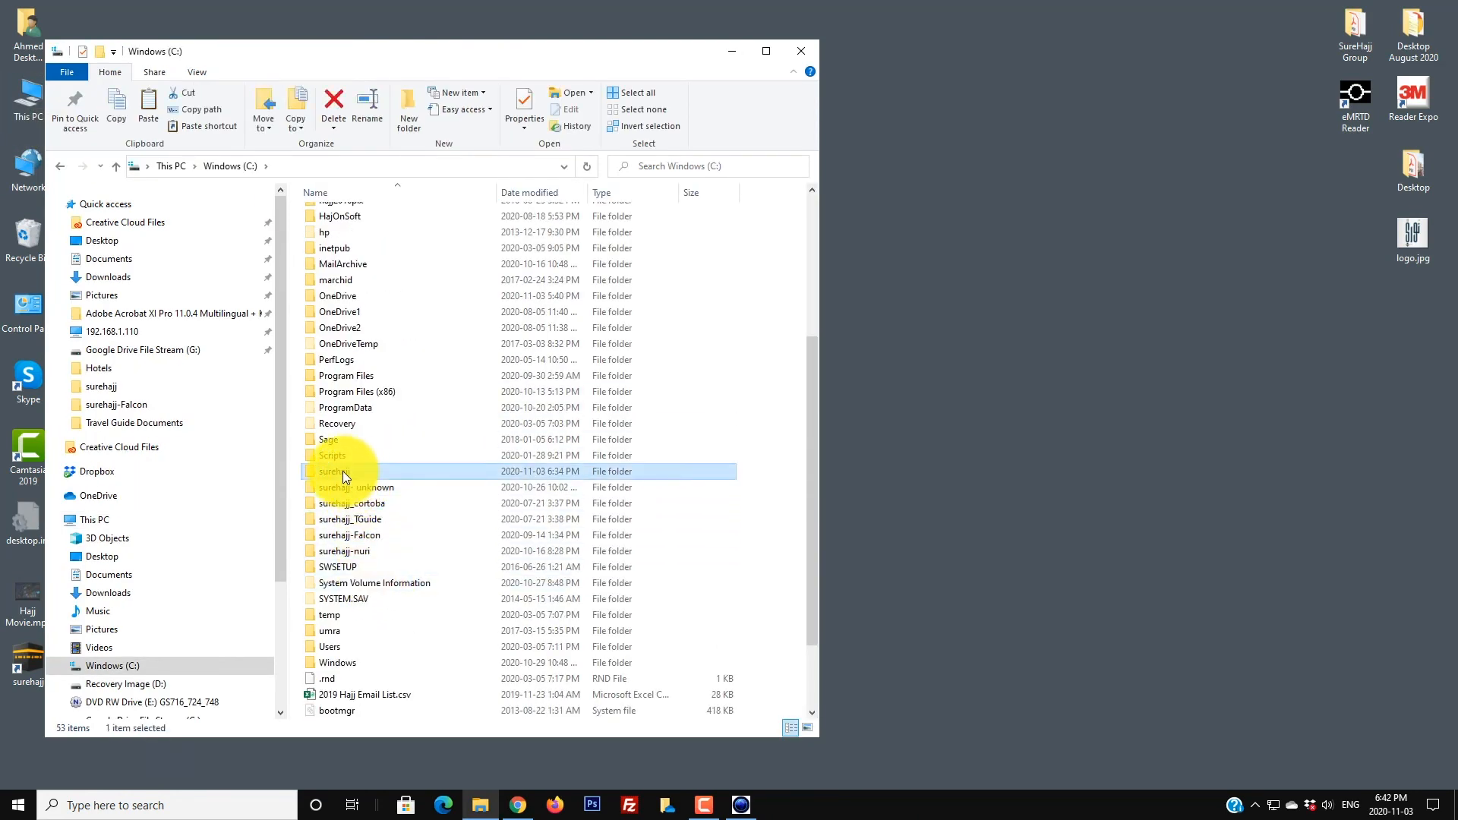
{"action": "double_click", "coordinate": [343, 471]}
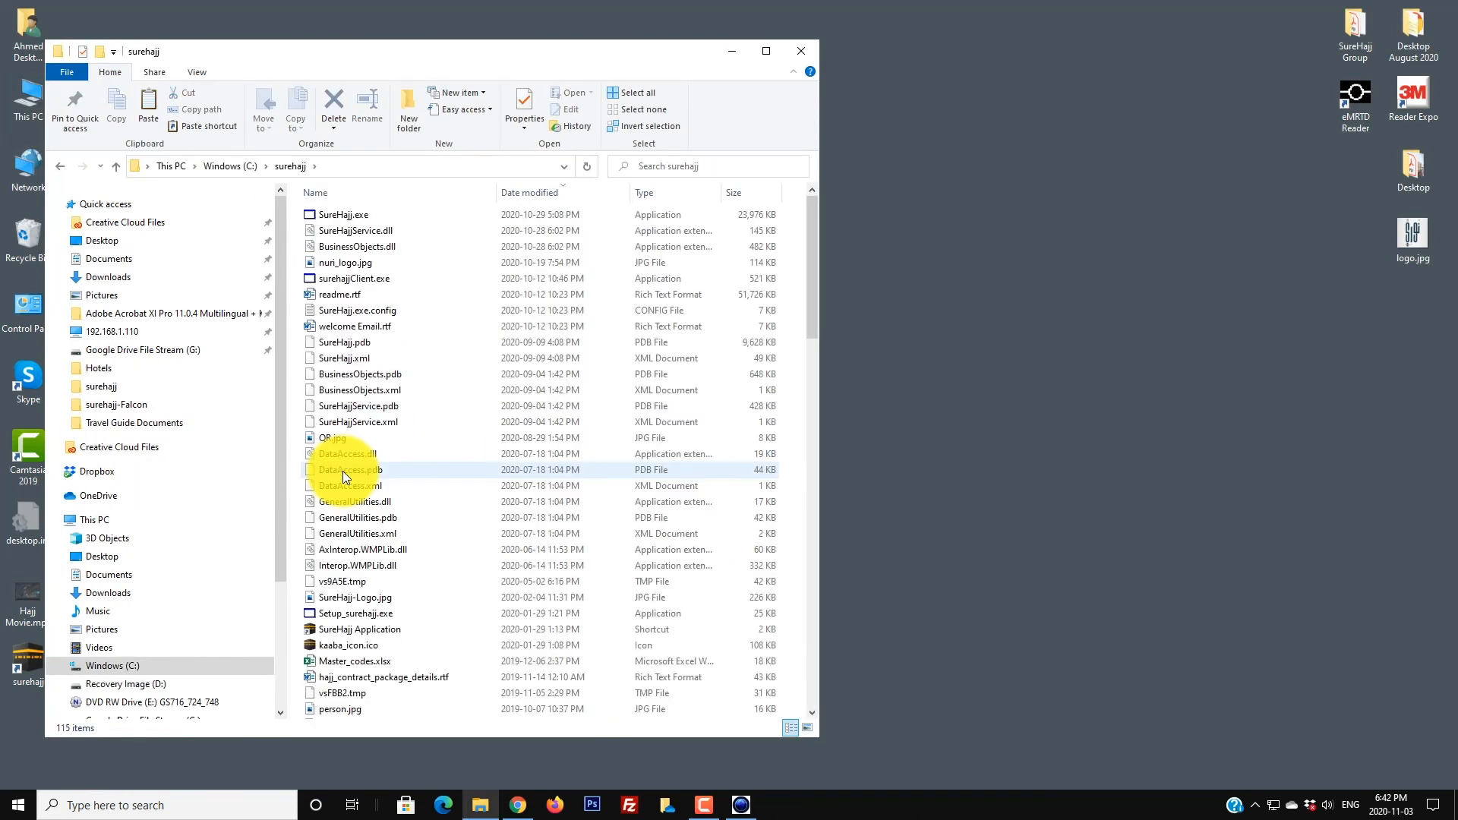
Step: Paste logo.jpg into C:\surehajj, replacing the existing logo.jpg
{"action": "right_click", "coordinate": [792, 477]}
{"action": "left_click", "coordinate": [825, 579]}
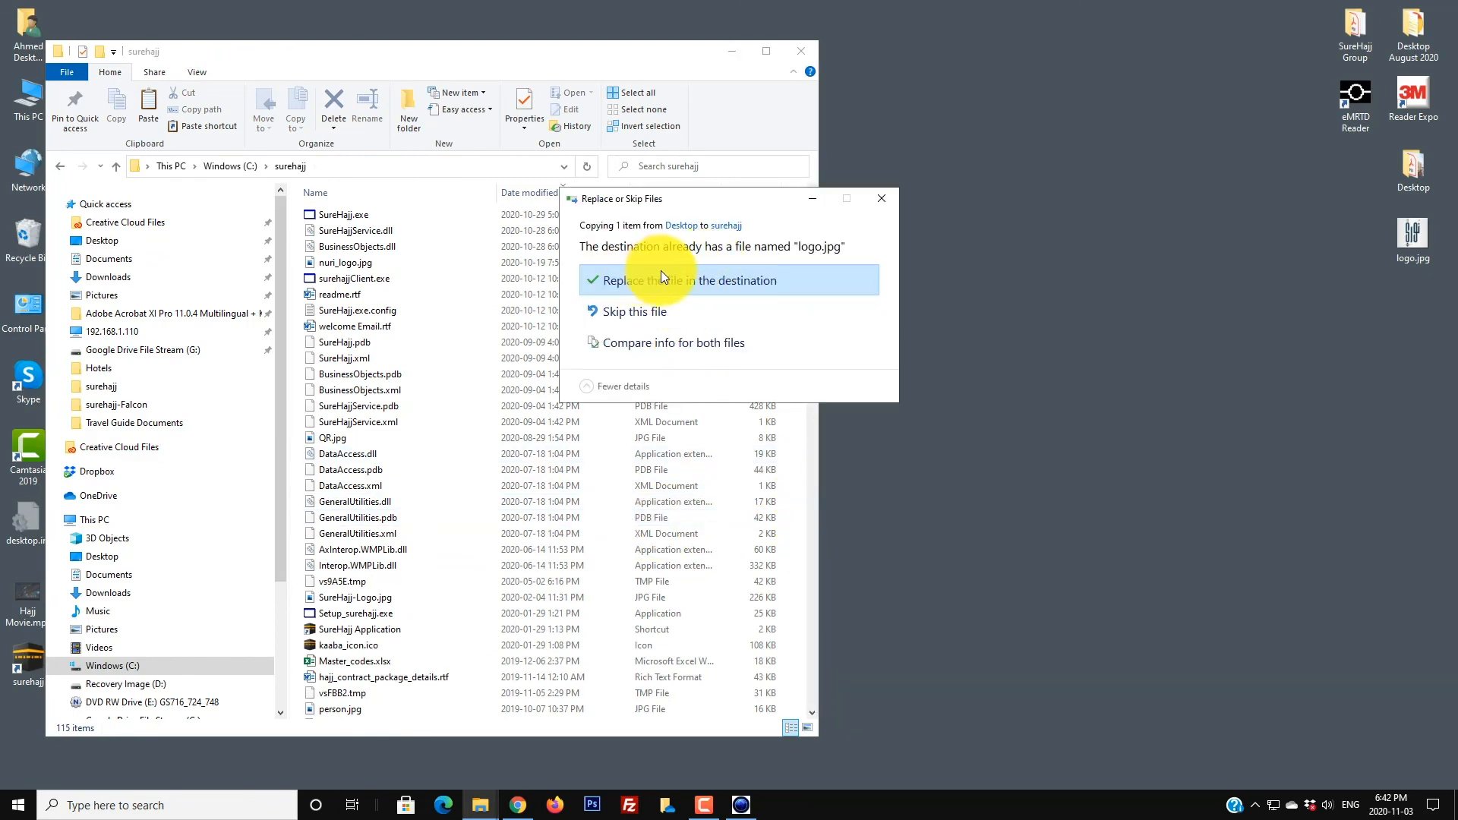
{"action": "left_click", "coordinate": [662, 279]}
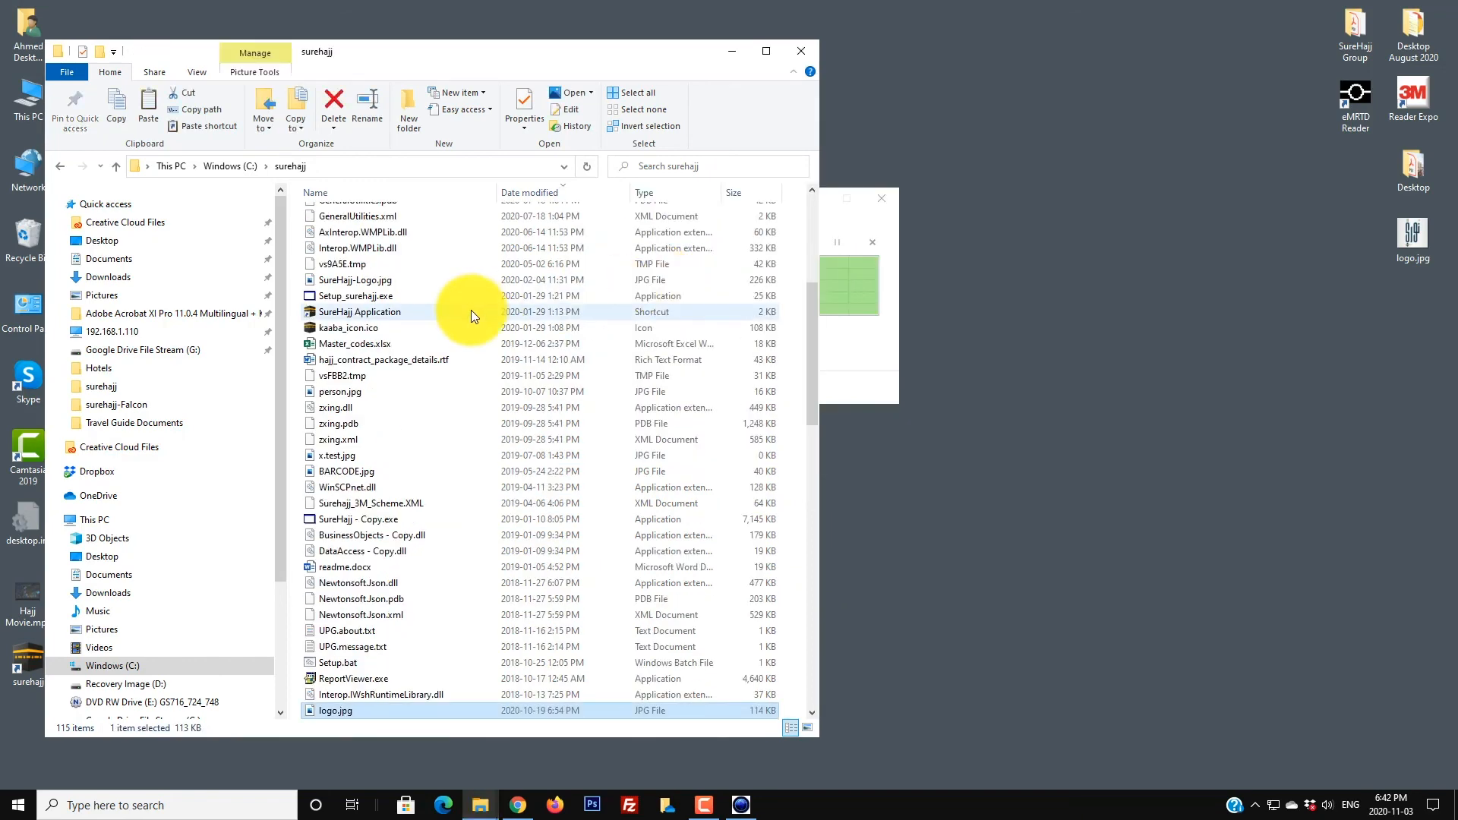
{"action": "scroll", "coordinate": [471, 310], "scroll_direction": "up", "scroll_amount": 2}
{"action": "scroll", "coordinate": [465, 323], "scroll_direction": "down", "scroll_amount": 20}
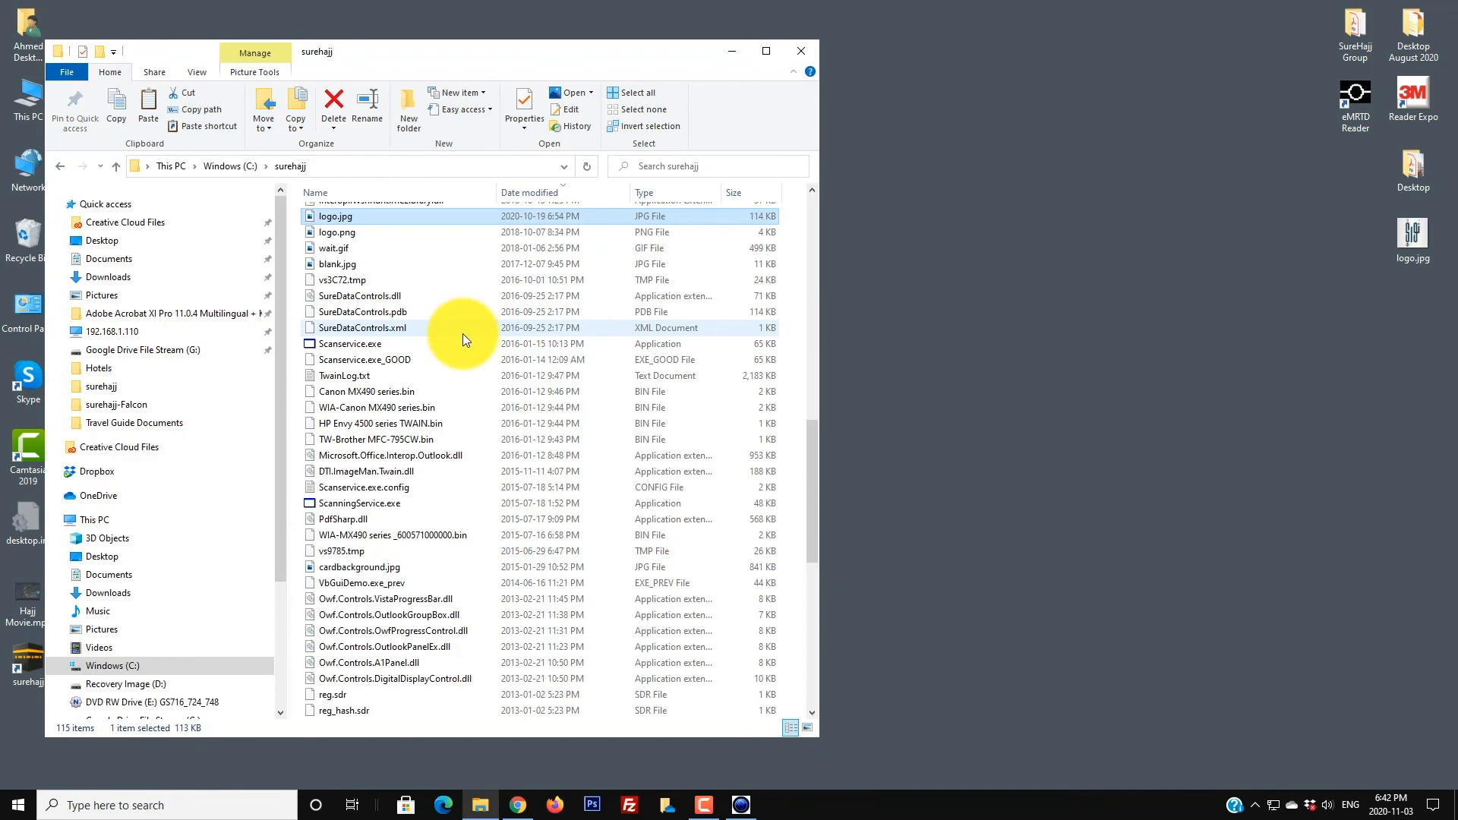
{"action": "scroll", "coordinate": [459, 344], "scroll_direction": "down", "scroll_amount": 4}
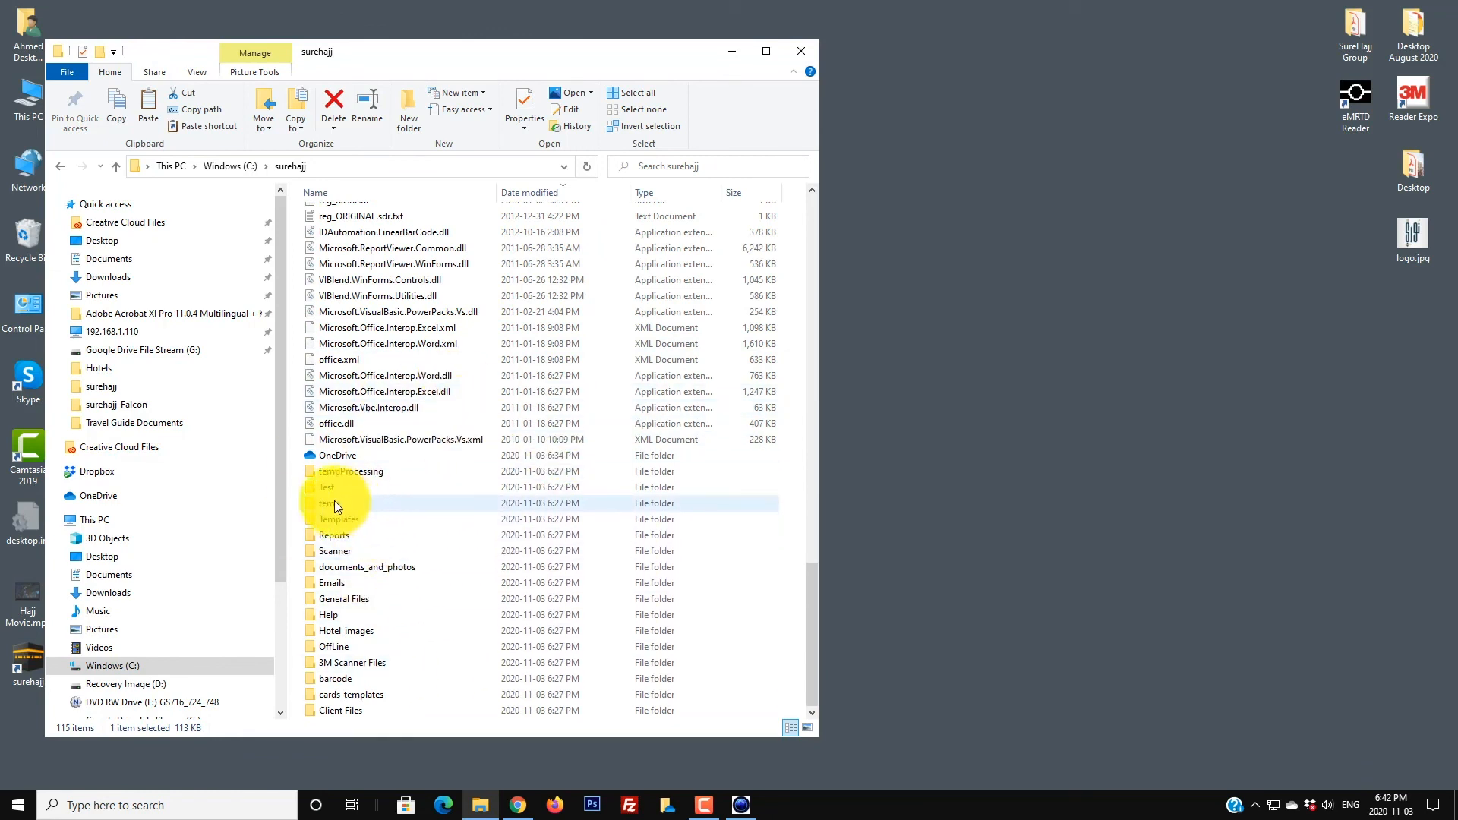
Step: Paste the new logo.jpg into the Emails folder, overwriting the old one, then close Explorer
{"action": "left_click", "coordinate": [337, 584]}
{"action": "double_click", "coordinate": [368, 582]}
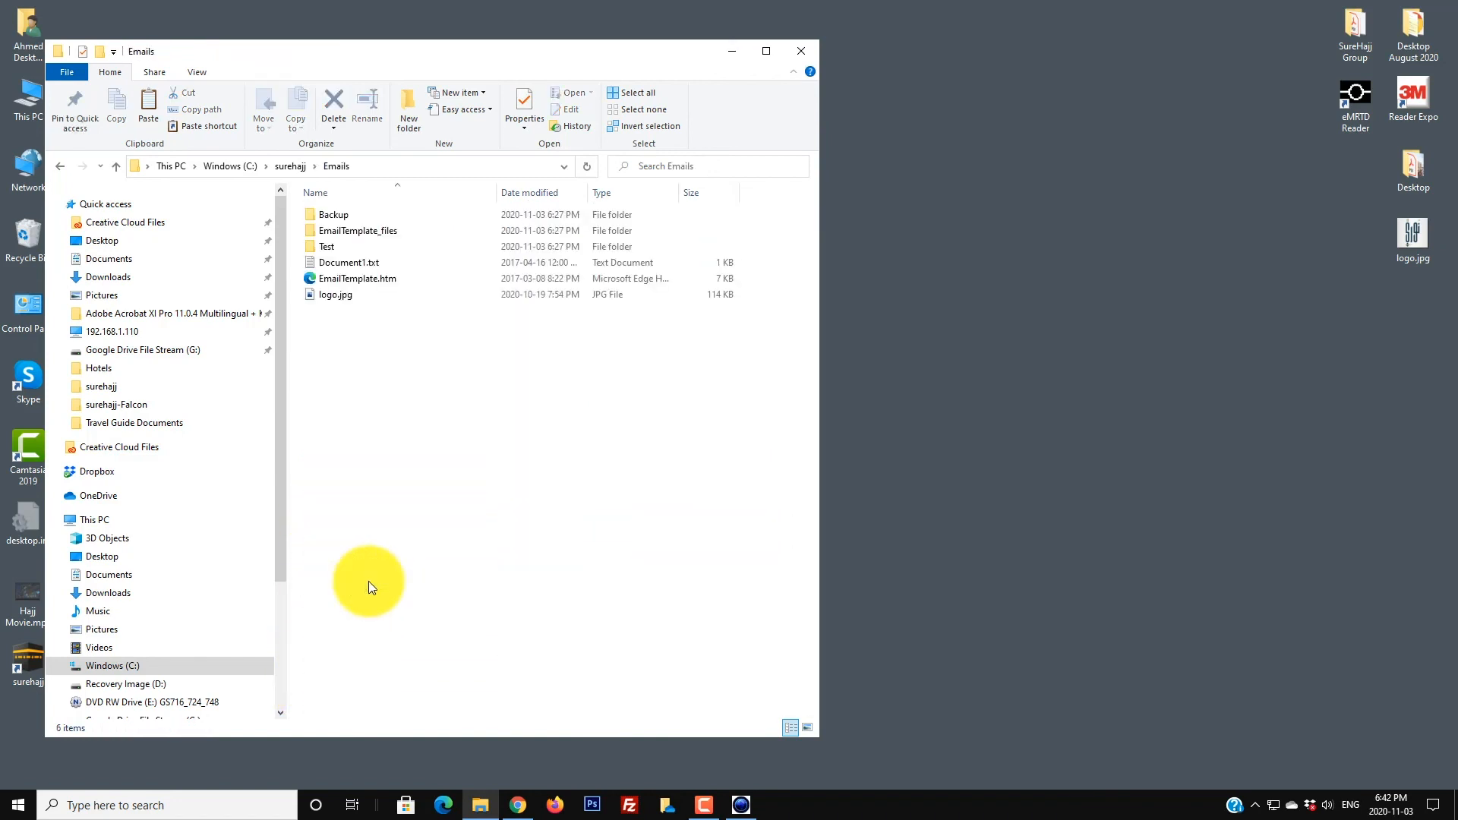
{"action": "right_click", "coordinate": [410, 393]}
{"action": "left_click", "coordinate": [482, 495]}
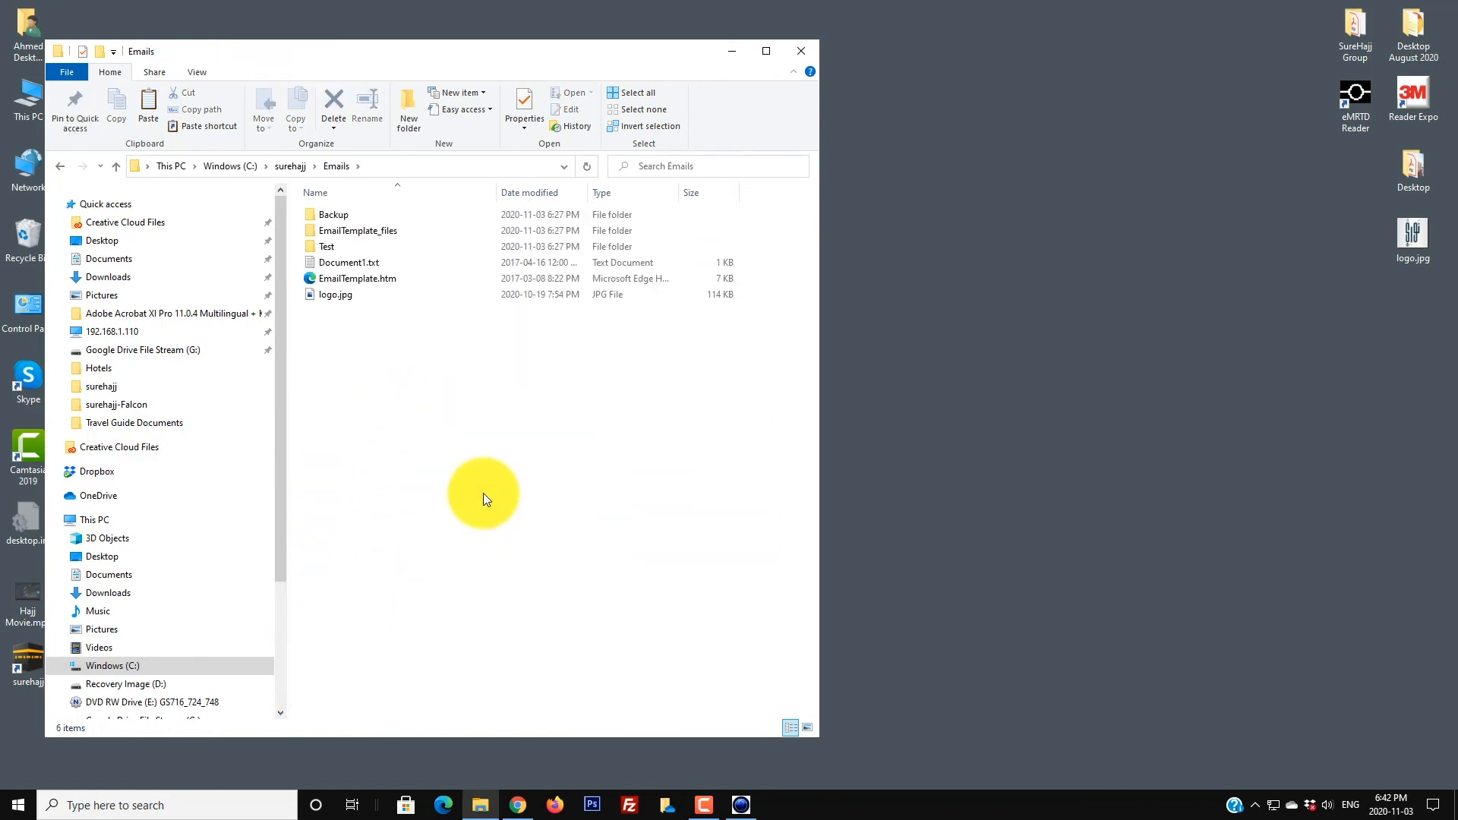
{"action": "left_click", "coordinate": [663, 285]}
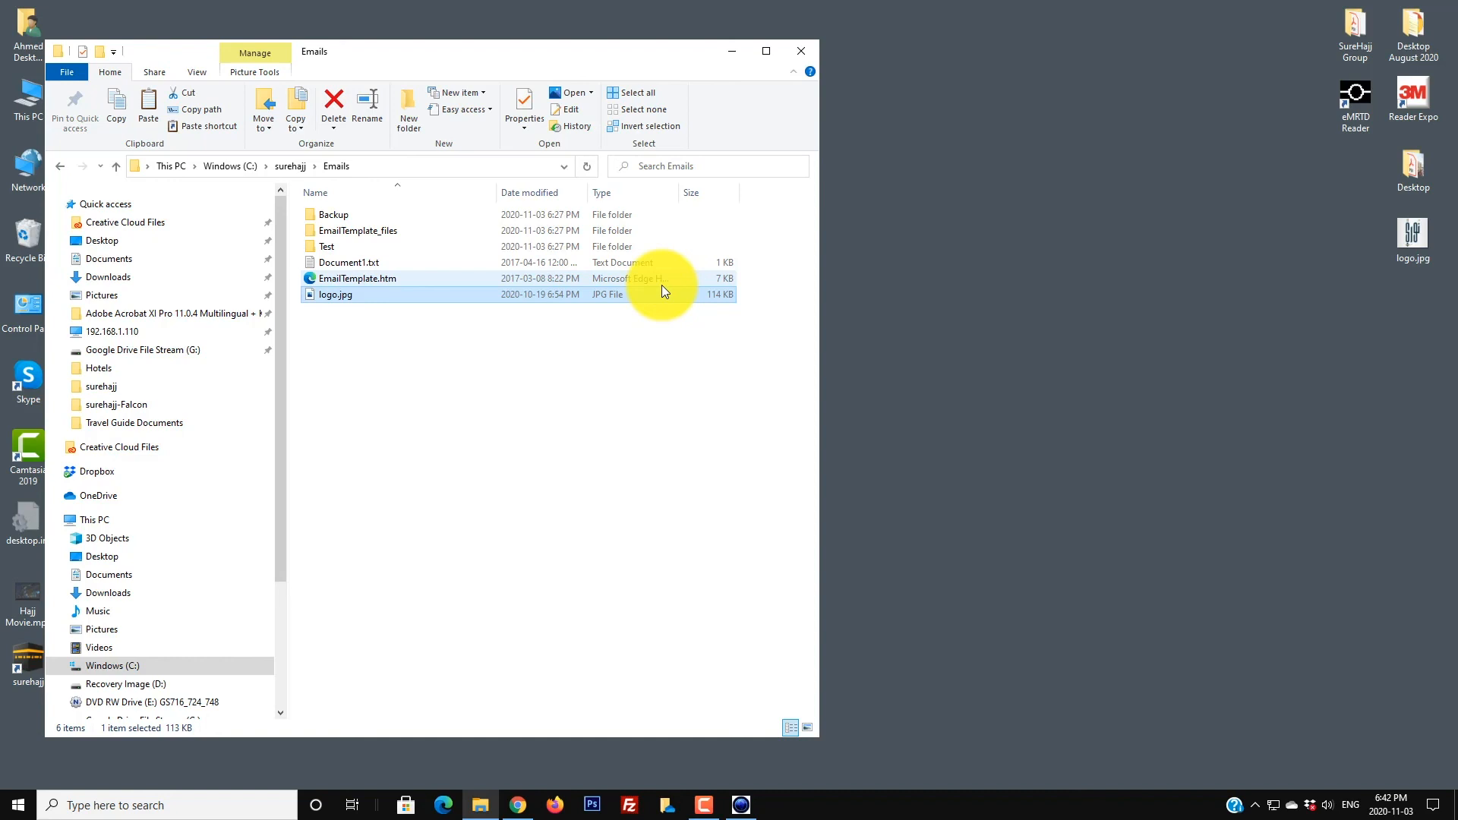
{"action": "left_click", "coordinate": [802, 51]}
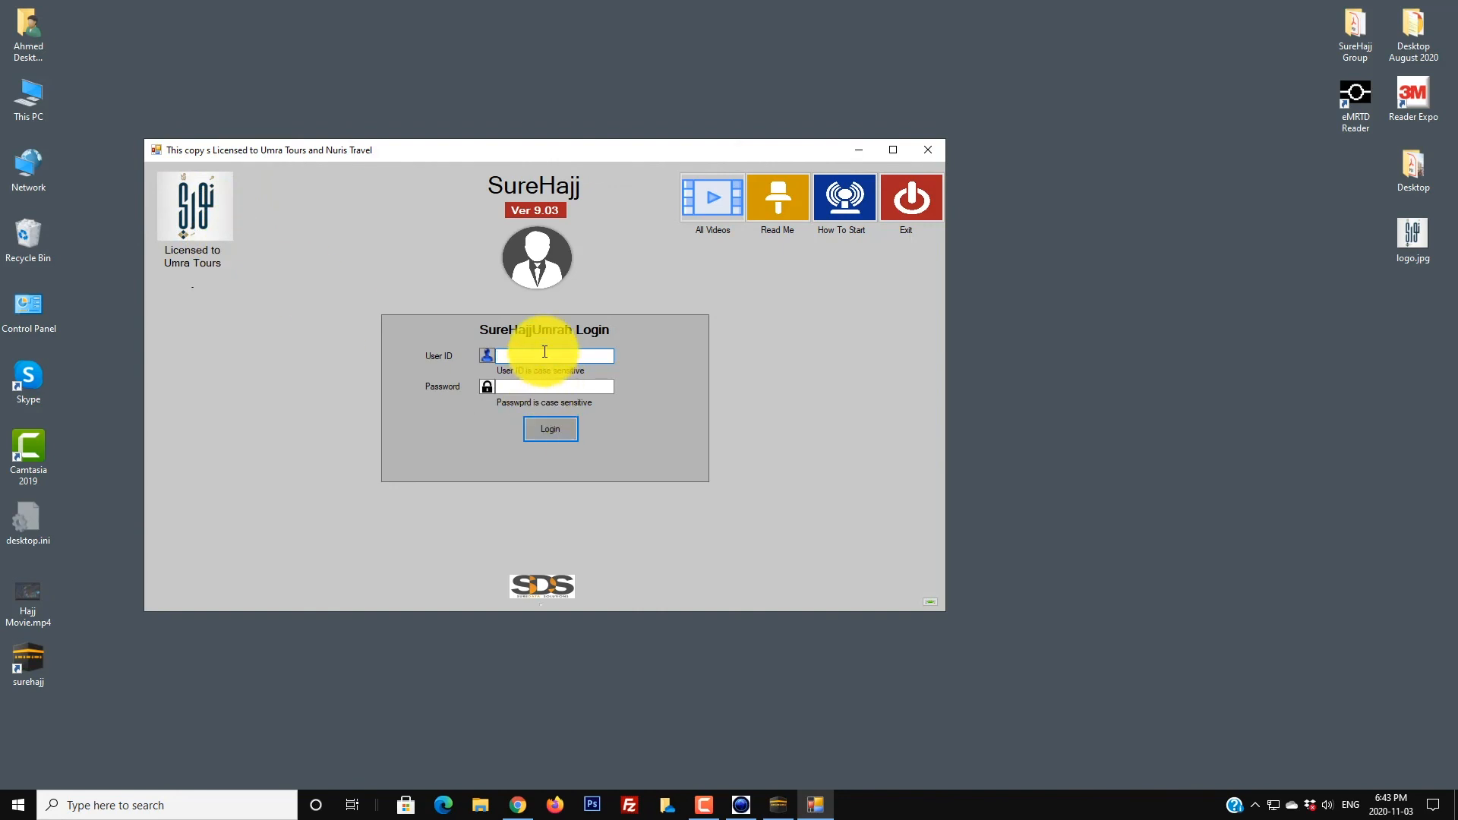
Step: Log into SureHajj 9.03 with the Admin user ID
{"action": "type", "text": "Admin"}
{"action": "key", "text": "Tab"}
{"action": "key", "text": "Return"}
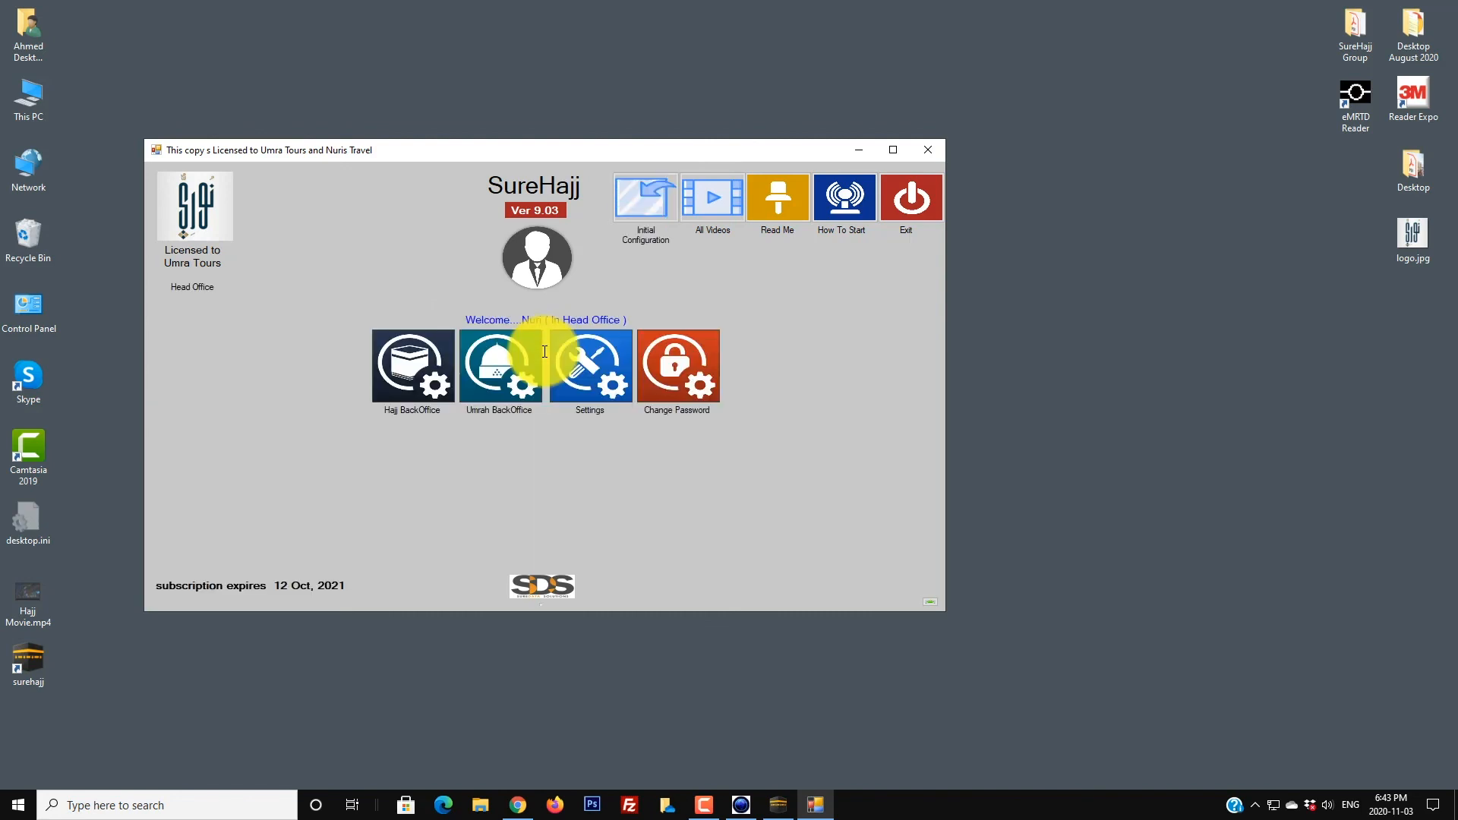